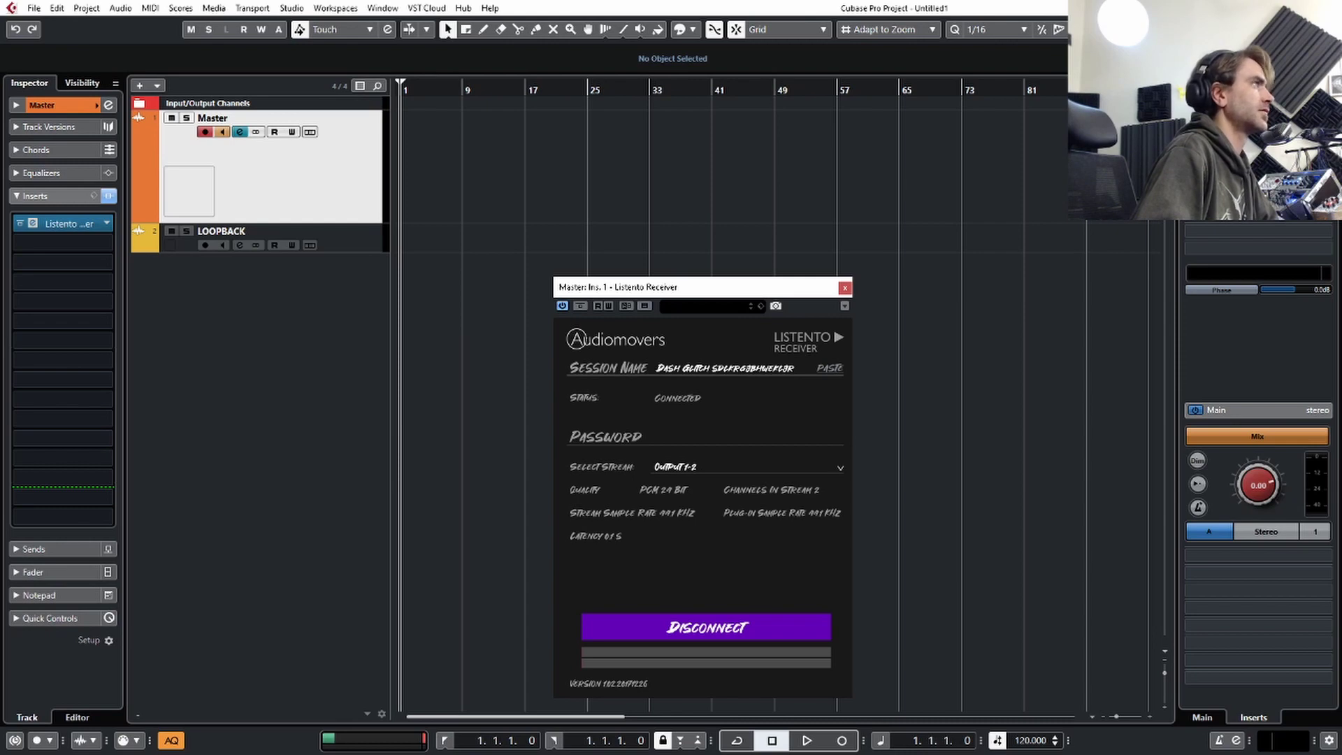
Step: Switch to the REAPER mastering session, play the track from around bar 120, and set the VUMT input trim to -2.0
{"action": "key", "text": "alt+Tab"}
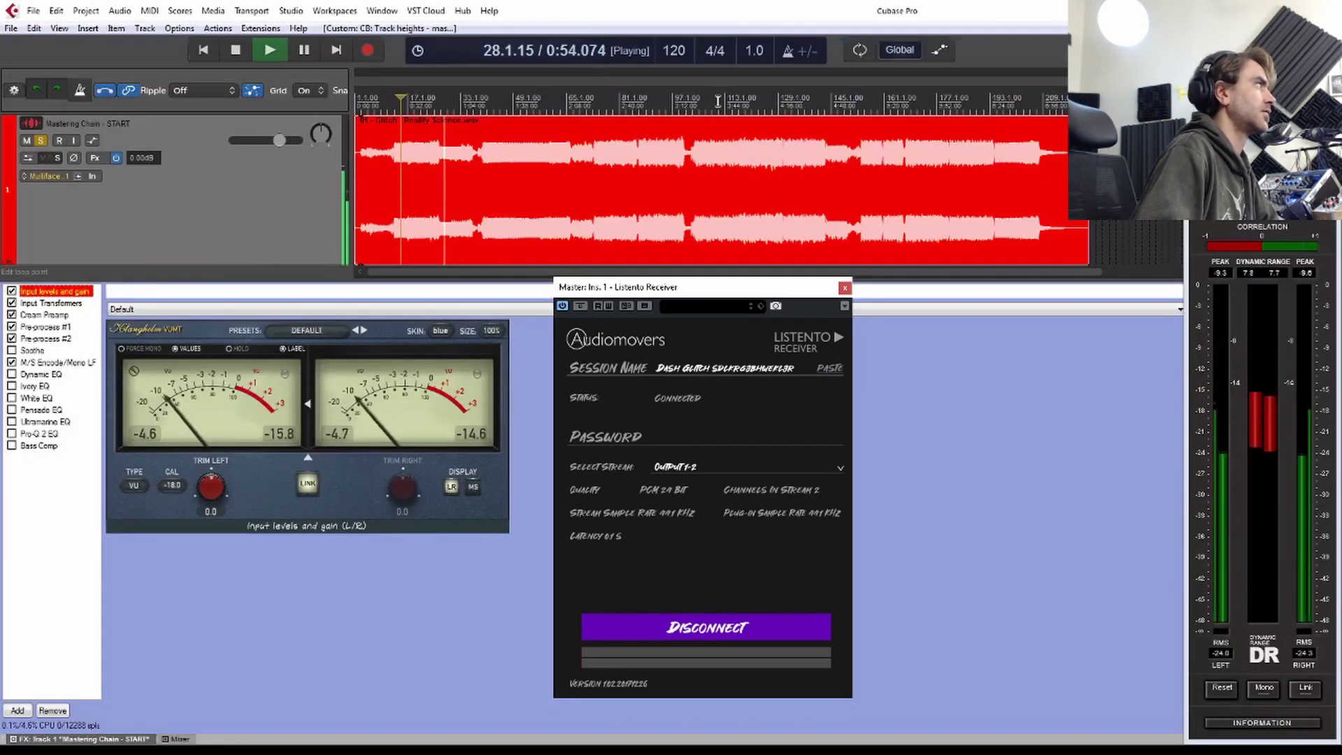
{"action": "left_click", "coordinate": [754, 107]}
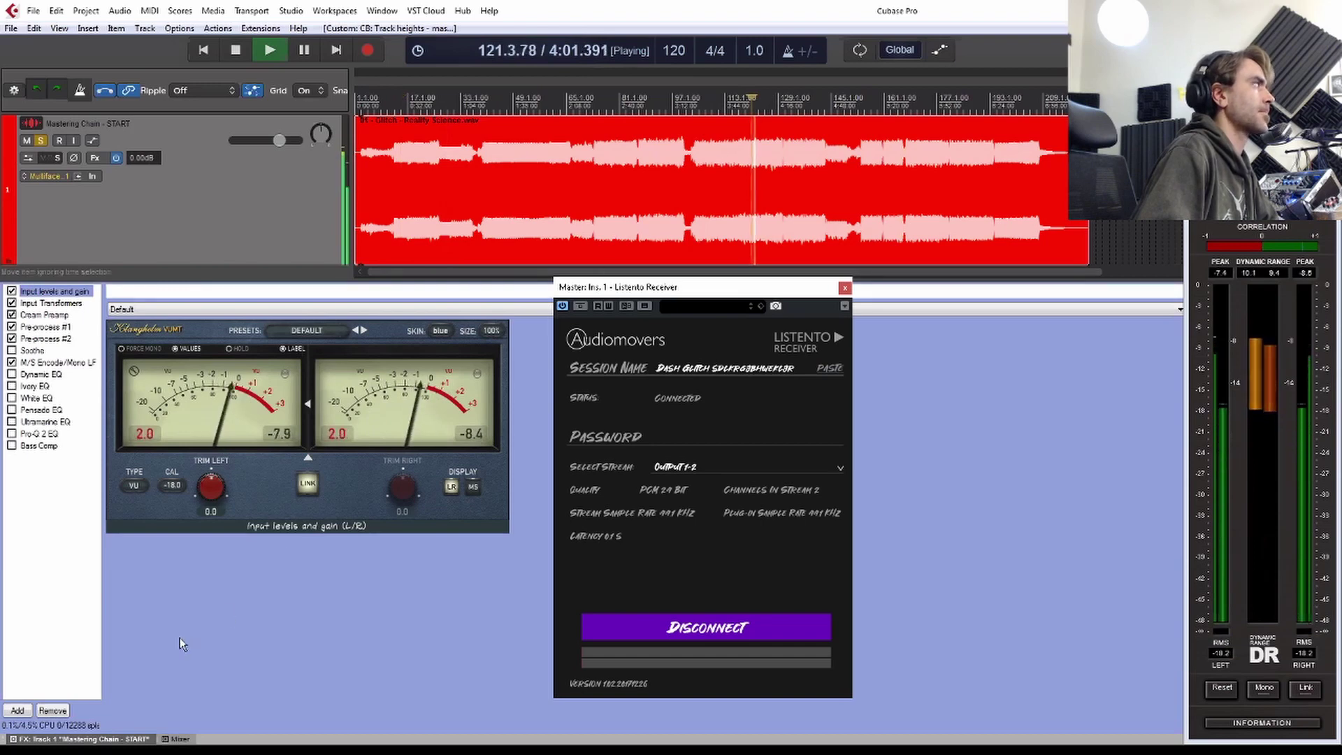
{"action": "scroll", "coordinate": [229, 490], "scroll_direction": "down", "scroll_amount": 4}
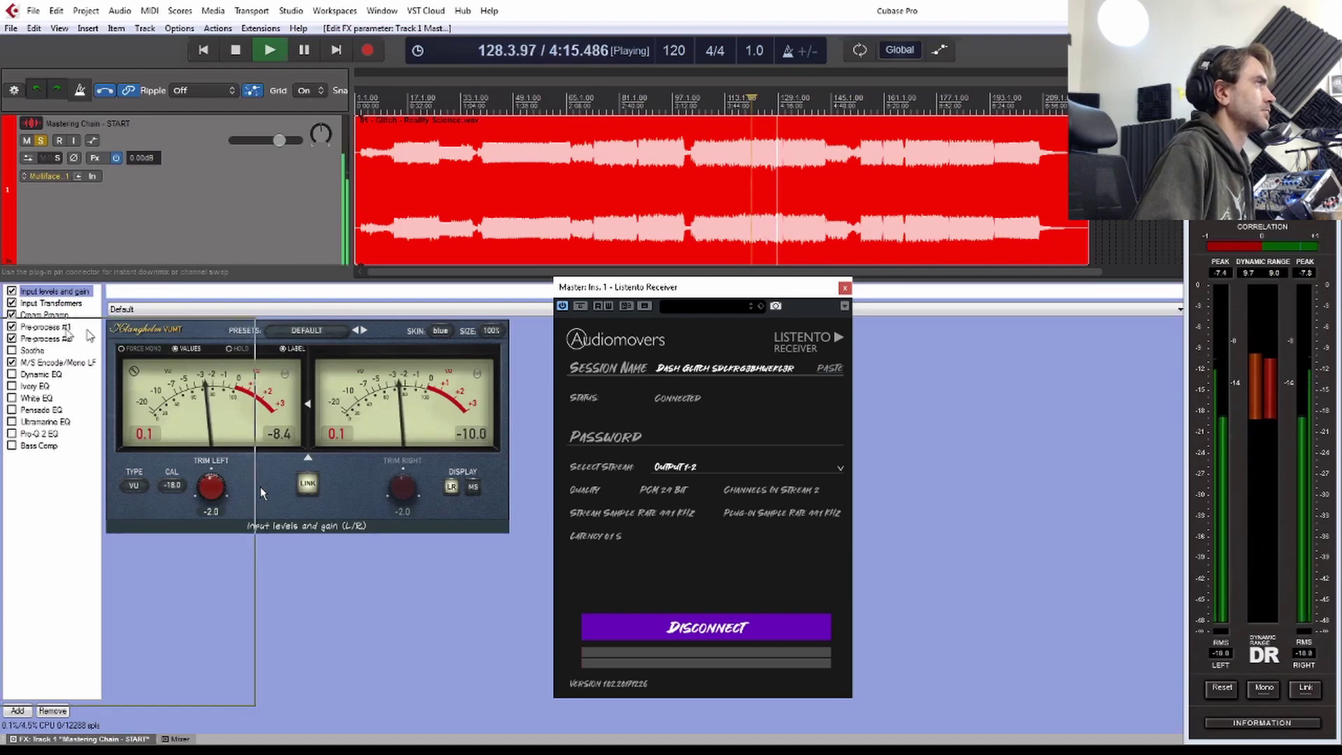
Step: Bring the Cubase Master channel window into view and lower its fader to -26.5 dB
{"action": "left_click_drag", "start_coordinate": [0, 335], "coordinate": [168, 340]}
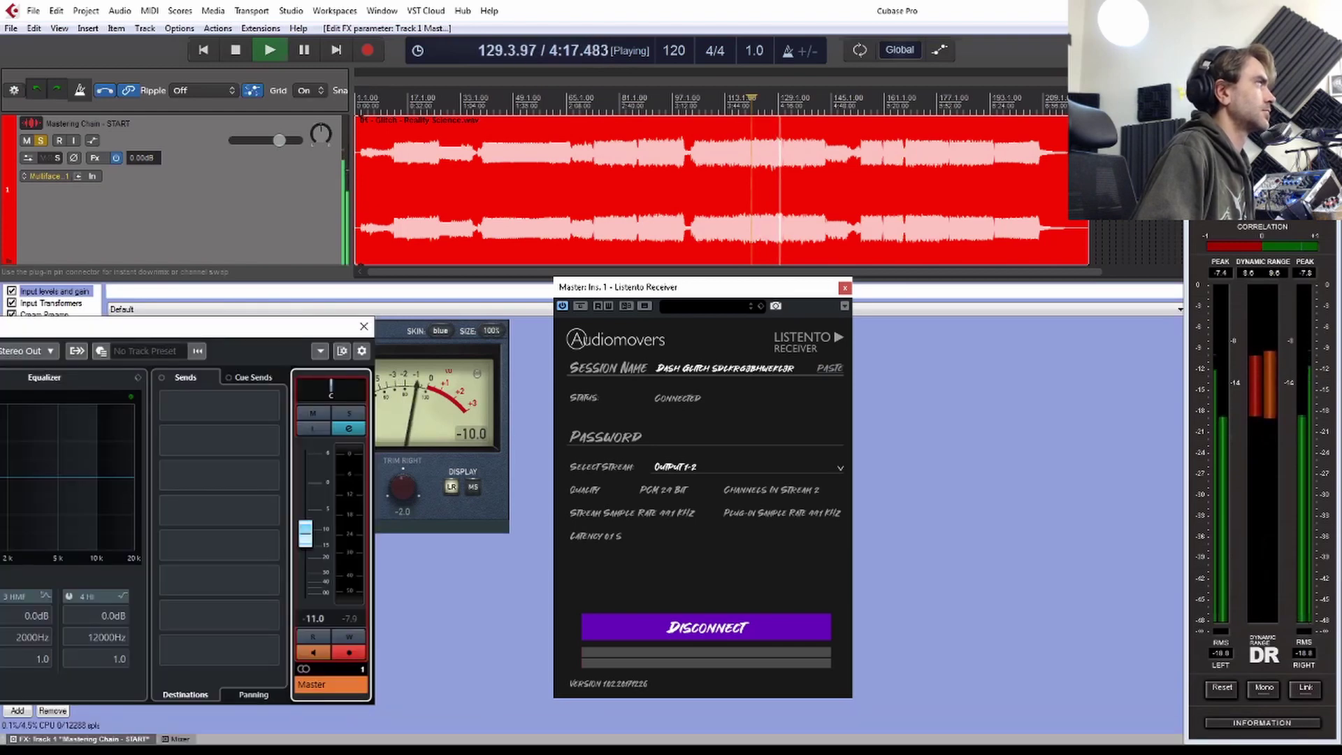
{"action": "key", "text": "Escape"}
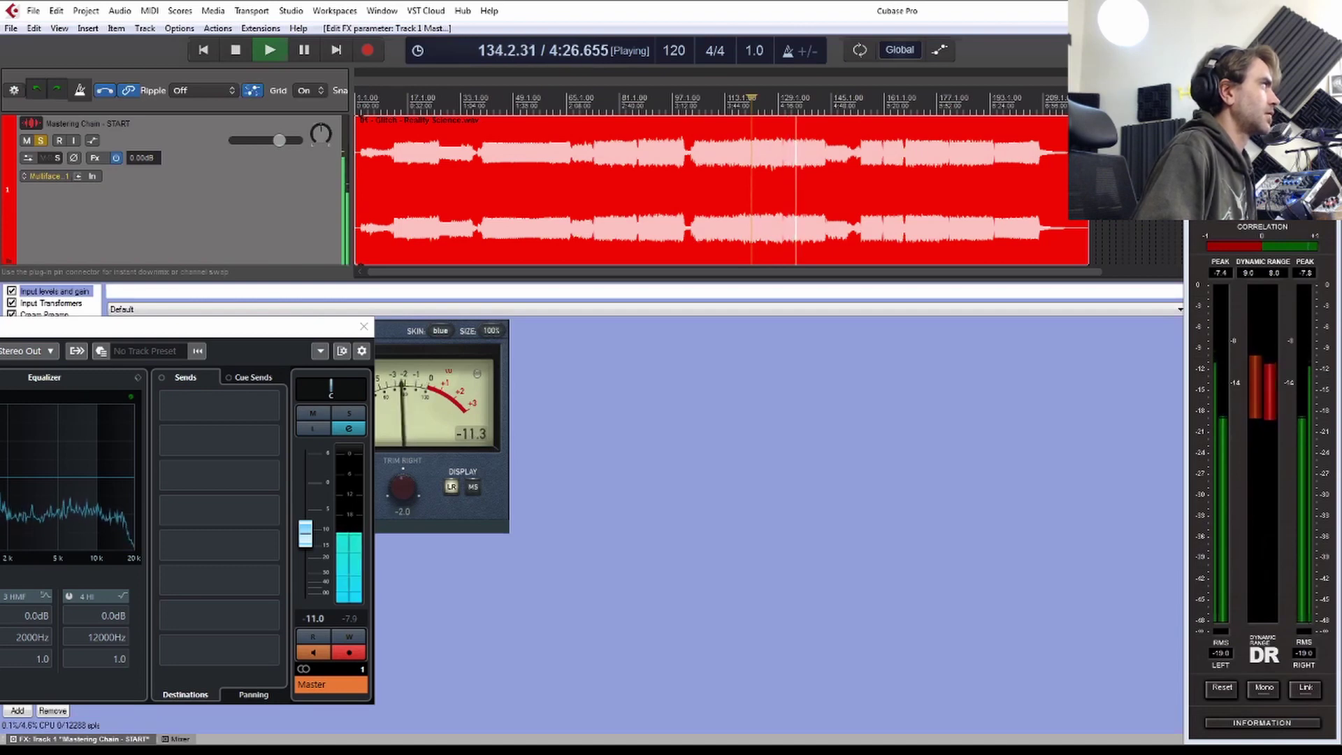
{"action": "left_click_drag", "start_coordinate": [305, 533], "coordinate": [304, 575]}
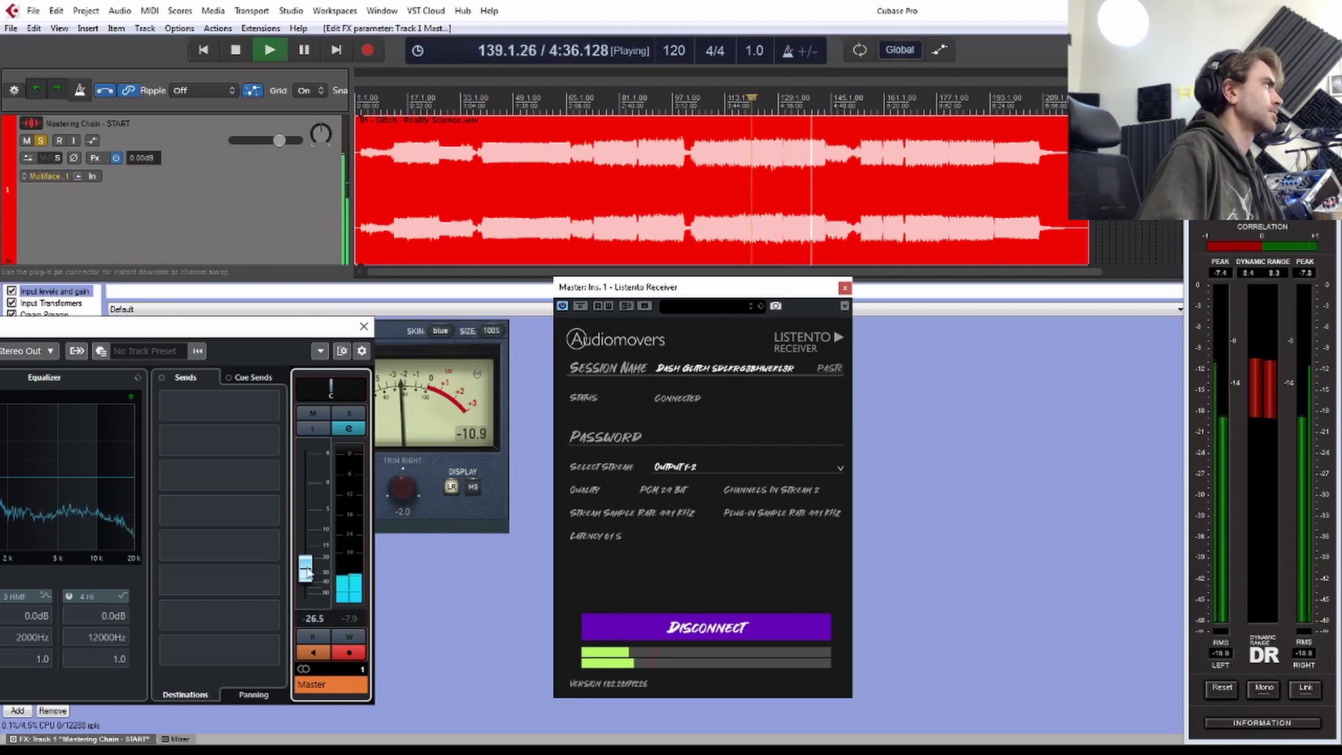
{"action": "scroll", "coordinate": [306, 567], "scroll_direction": "up", "scroll_amount": 5}
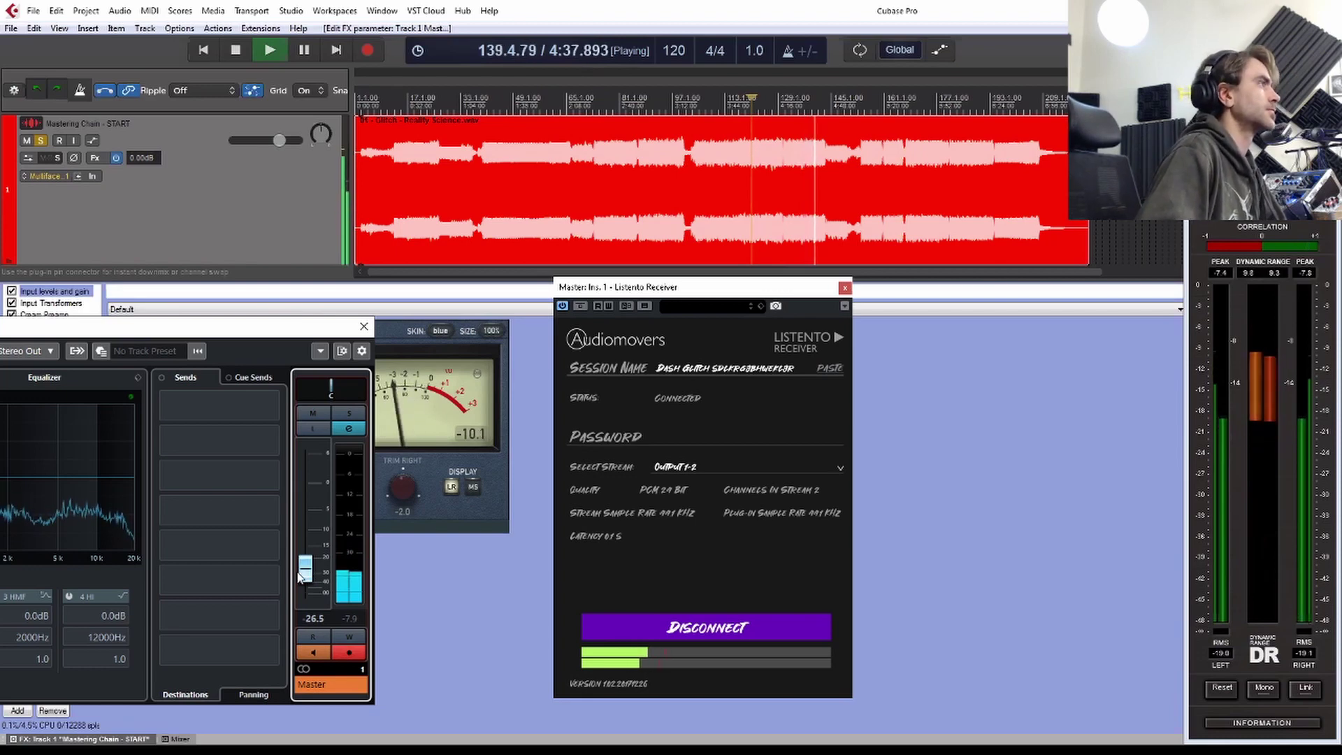
Step: Readjust the Cubase Master fader to -25.0 dB while replaying sections of the track, and close the Listento Receiver window
{"action": "left_click", "coordinate": [259, 643]}
{"action": "left_click", "coordinate": [306, 566]}
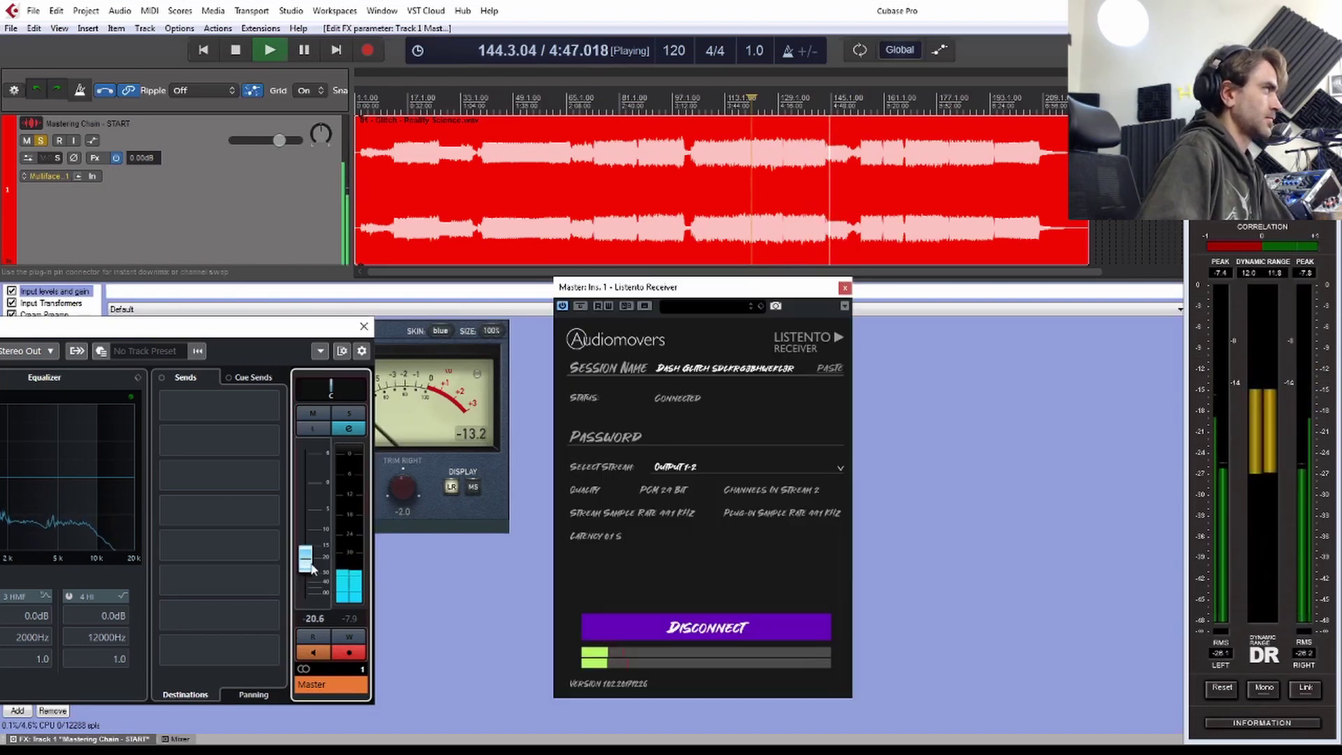
{"action": "left_click_drag", "start_coordinate": [308, 566], "coordinate": [305, 554]}
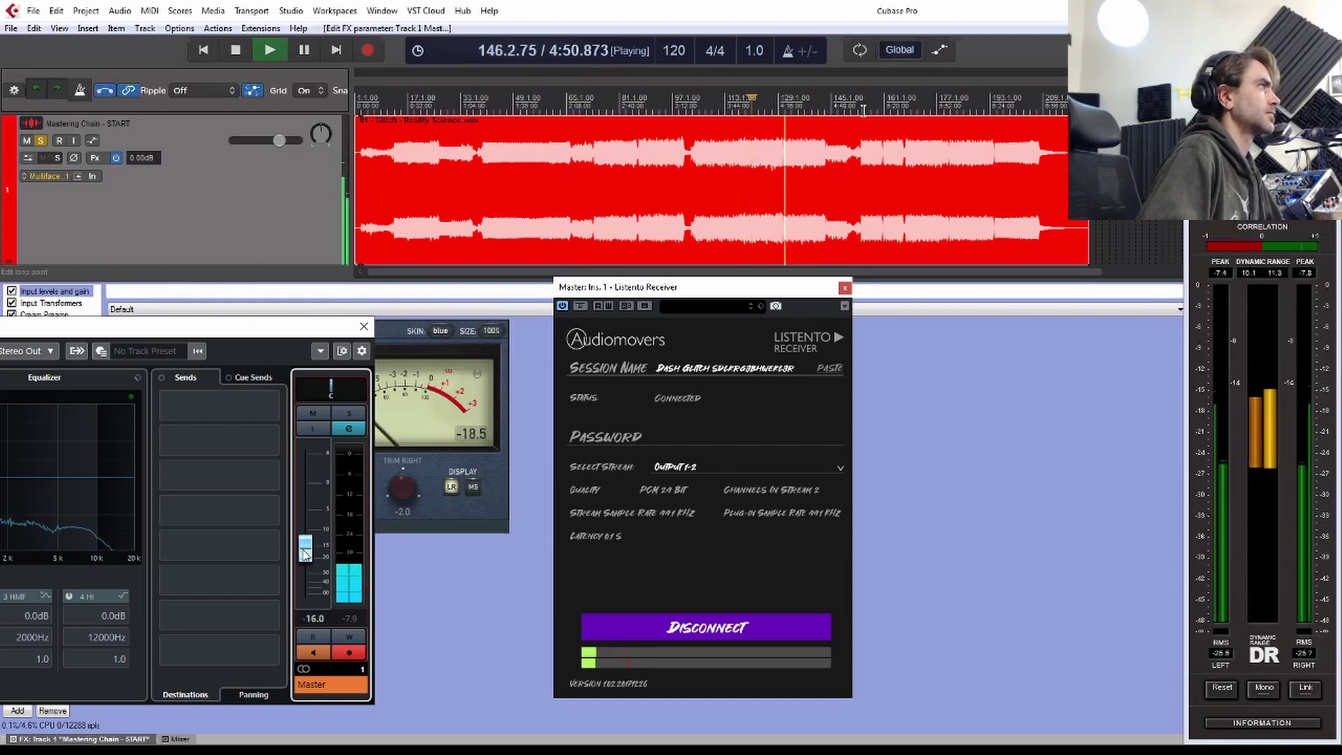
{"action": "left_click", "coordinate": [787, 103]}
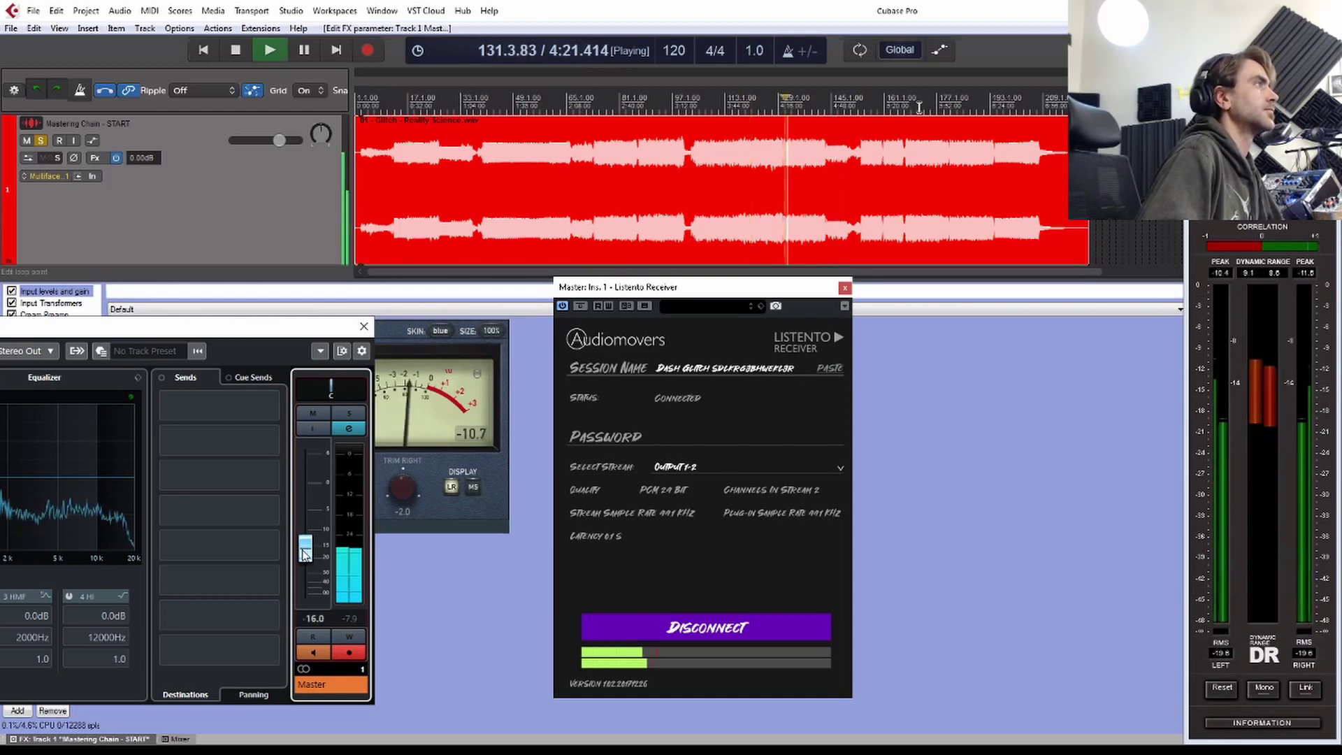
{"action": "left_click_drag", "start_coordinate": [305, 554], "coordinate": [304, 570]}
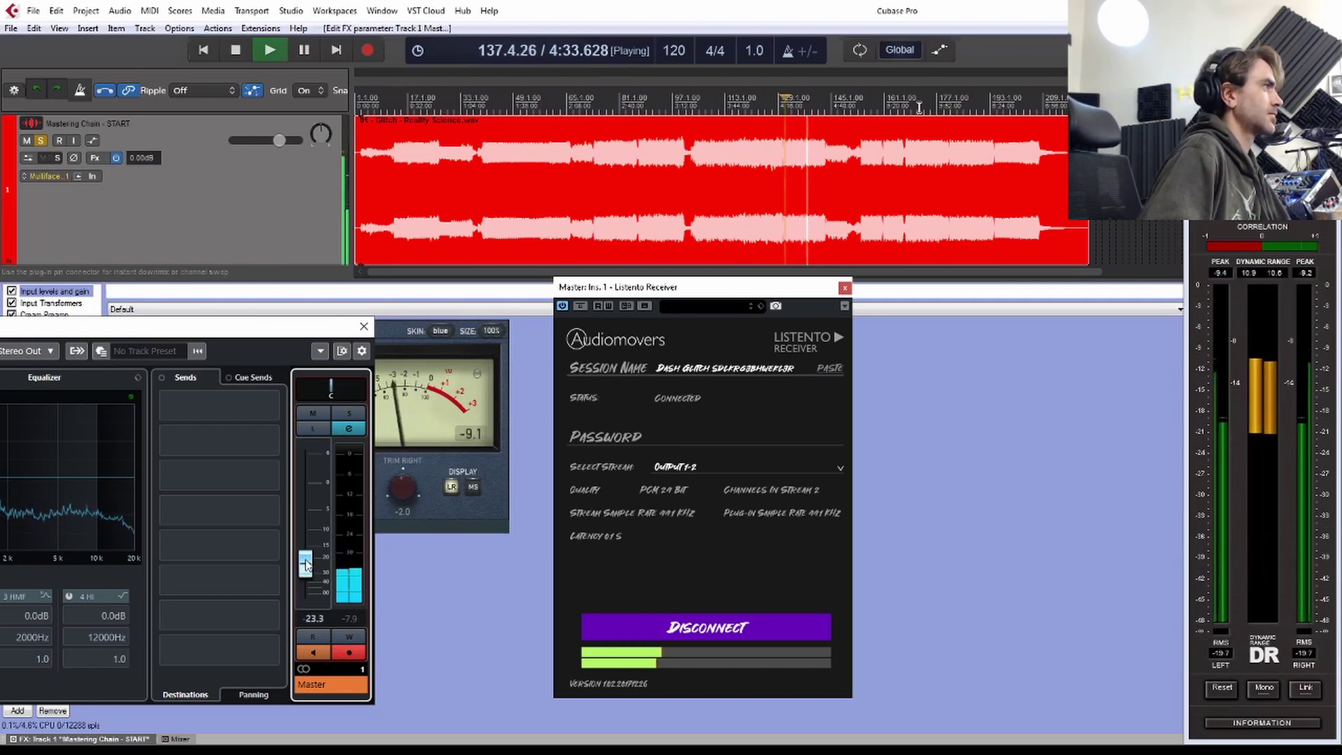
{"action": "left_click", "coordinate": [650, 109]}
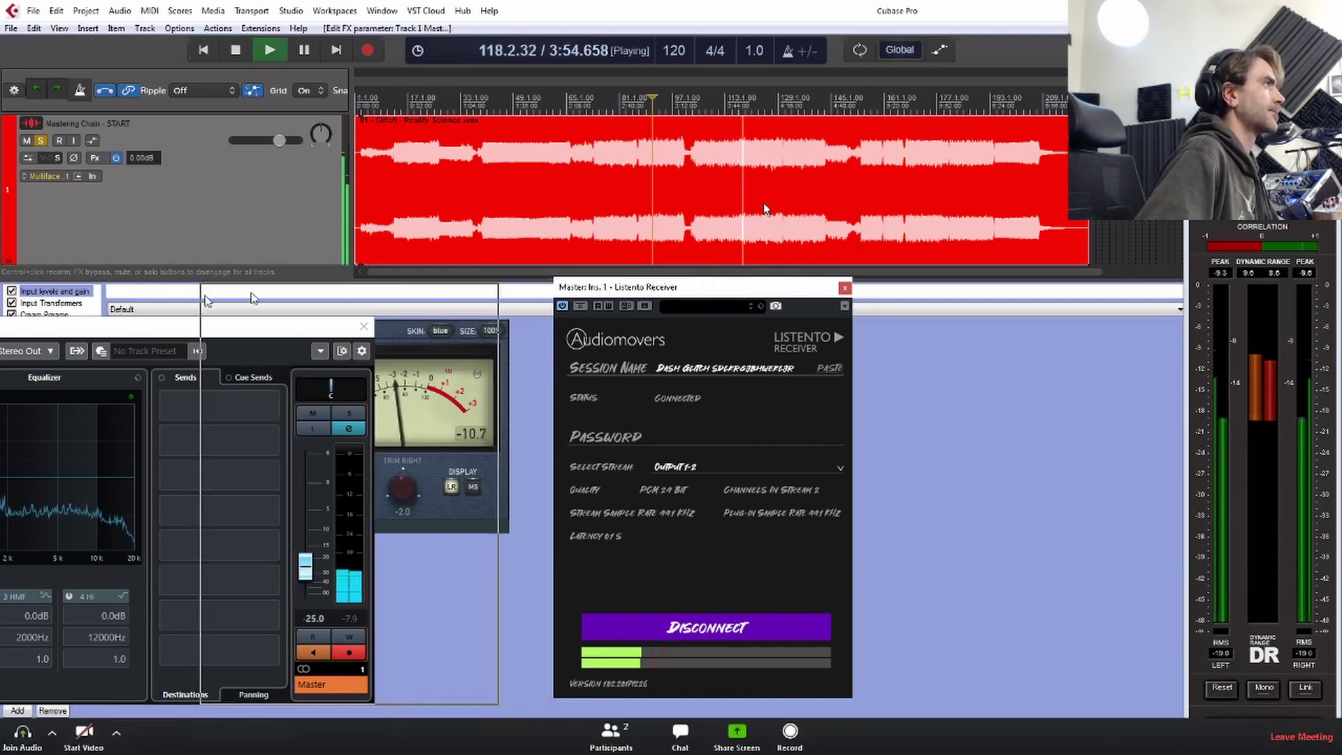
{"action": "left_click", "coordinate": [844, 287]}
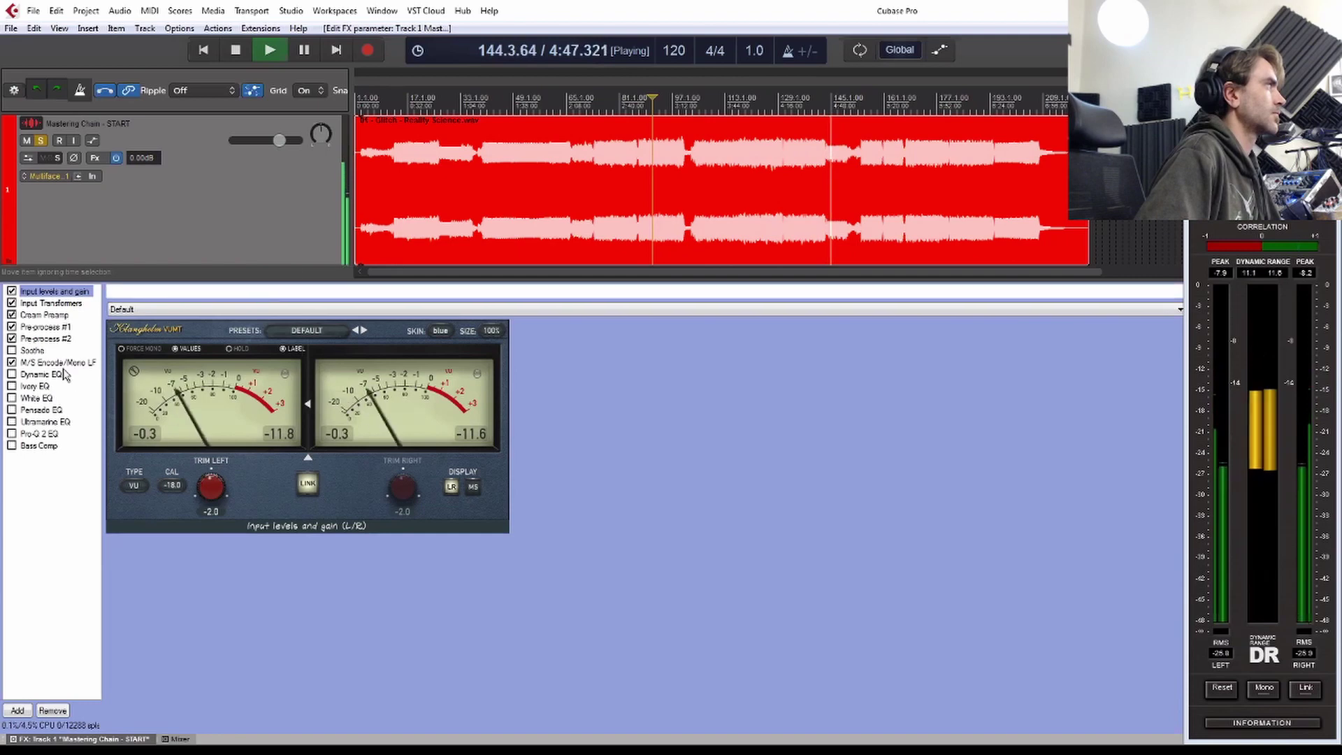
Step: Look over the Ivory and Pensado equalizers in the effects chain and play the track's last loud section
{"action": "left_click", "coordinate": [34, 389]}
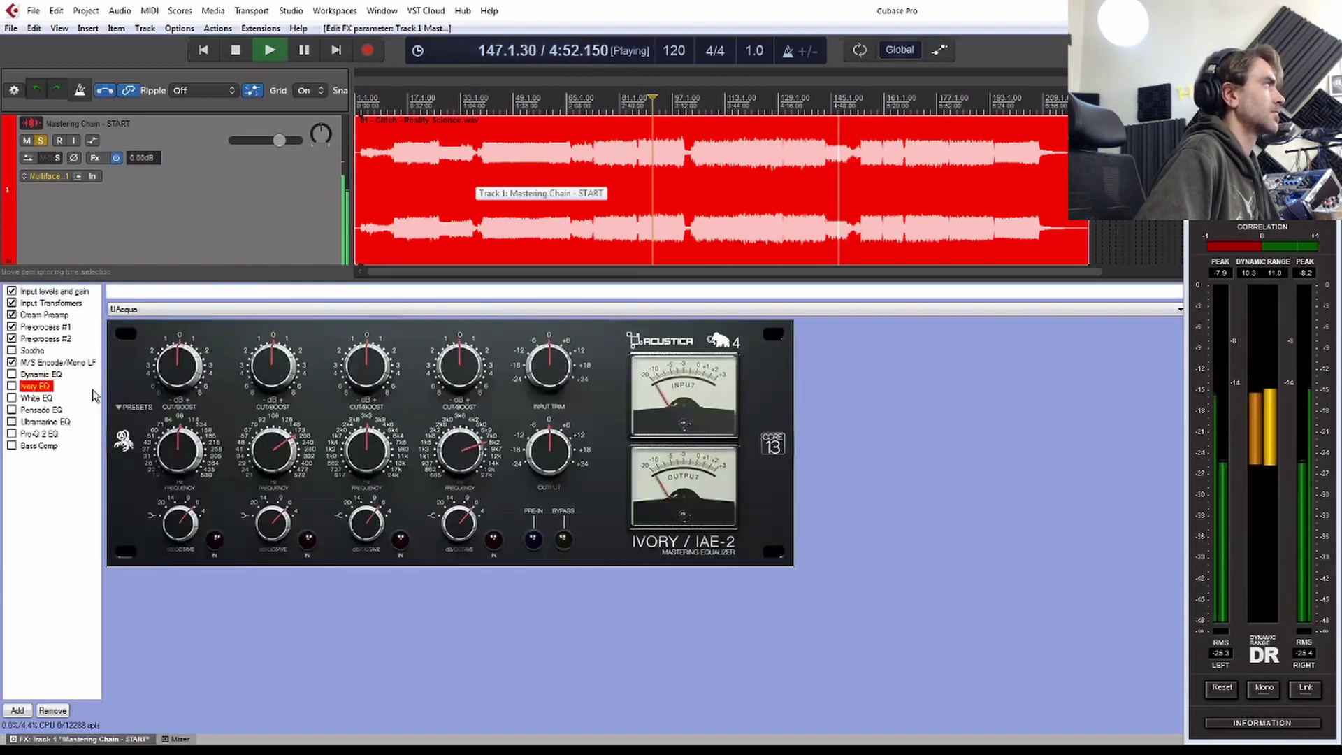
{"action": "left_click", "coordinate": [44, 412]}
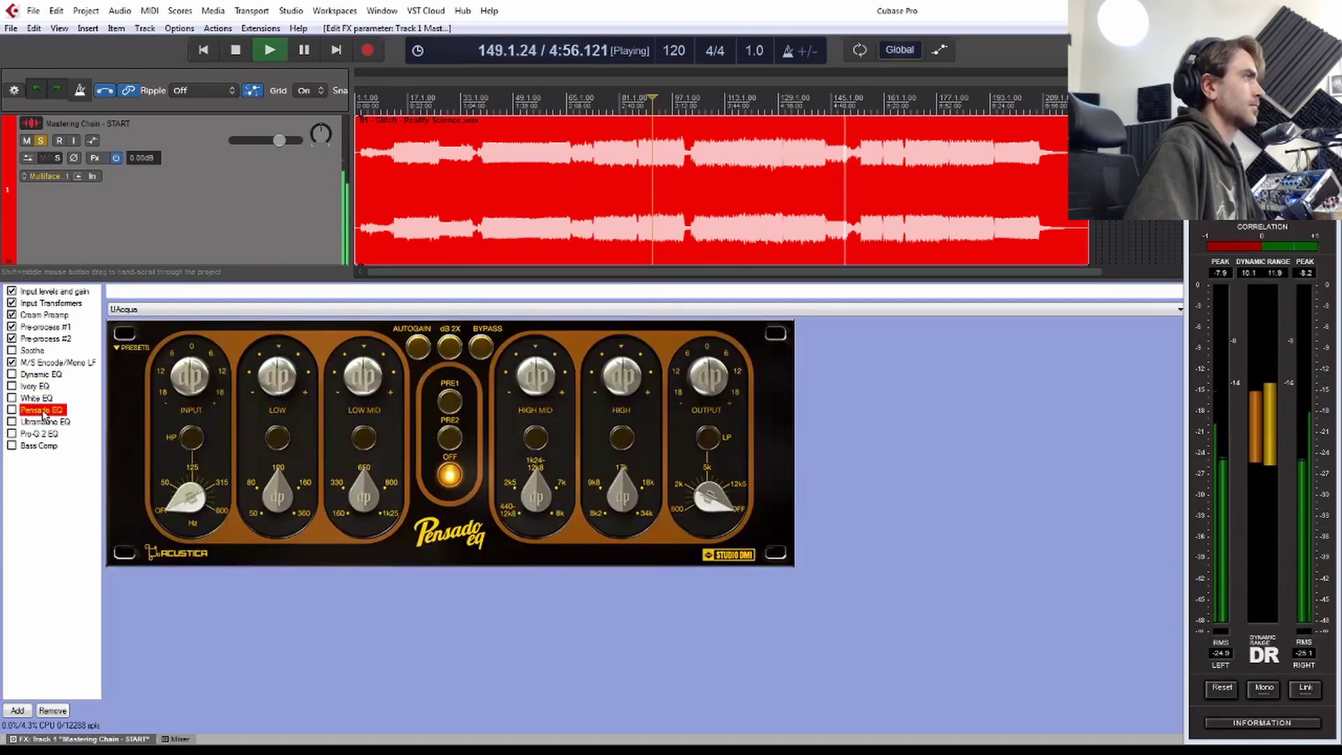
{"action": "key", "text": "space"}
{"action": "key", "text": "space"}
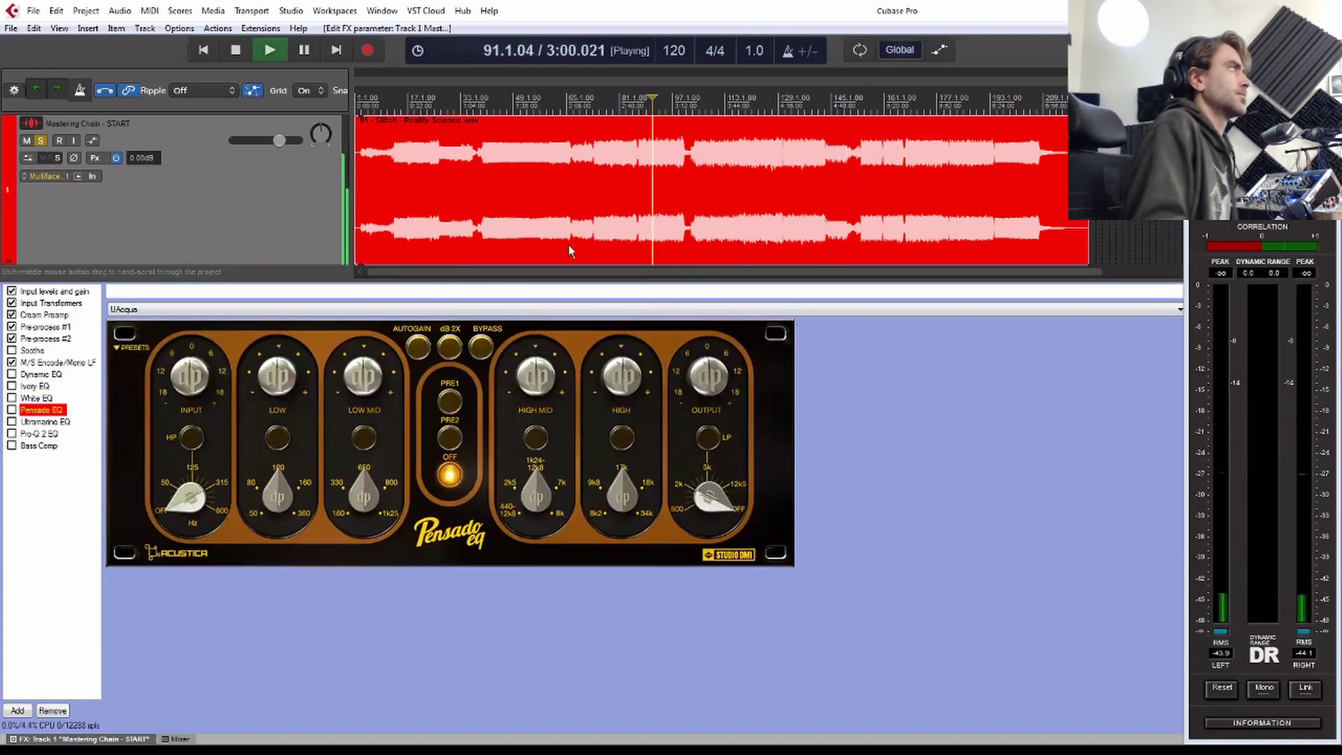
{"action": "left_click", "coordinate": [909, 102]}
Step: Try a High Mid cut at 7k on the Pensado EQ and compare the sound with the band on and off
{"action": "left_click_drag", "start_coordinate": [535, 498], "coordinate": [512, 503]}
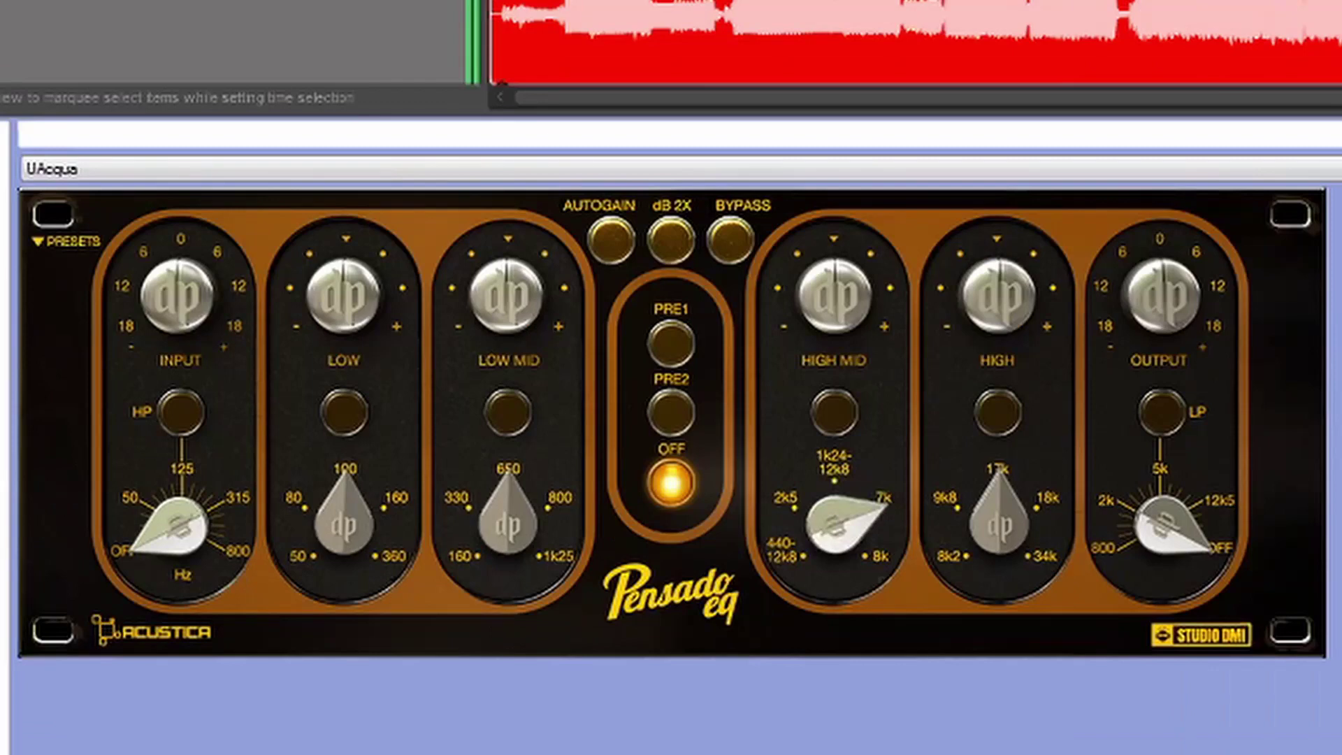
{"action": "left_click", "coordinate": [838, 415]}
{"action": "left_click_drag", "start_coordinate": [833, 296], "coordinate": [828, 320]}
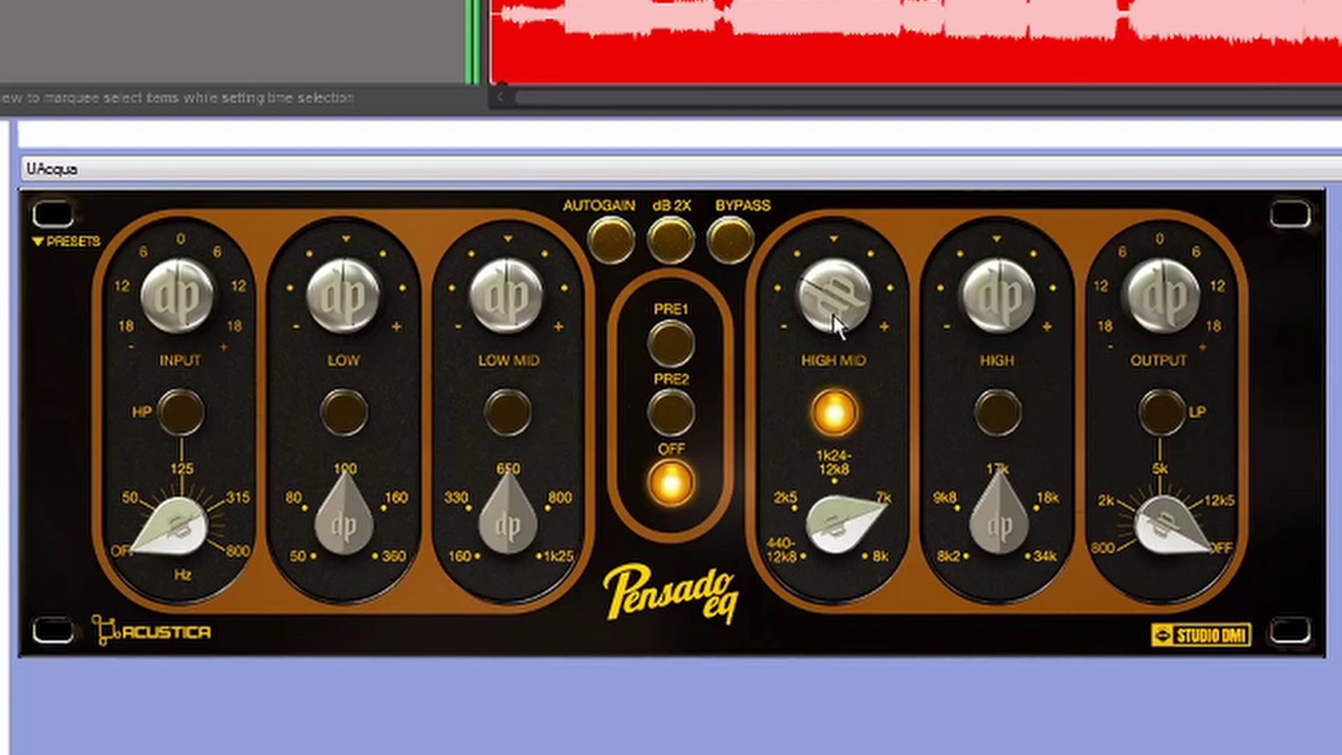
{"action": "left_click_drag", "start_coordinate": [832, 313], "coordinate": [805, 426]}
{"action": "left_click", "coordinate": [818, 408]}
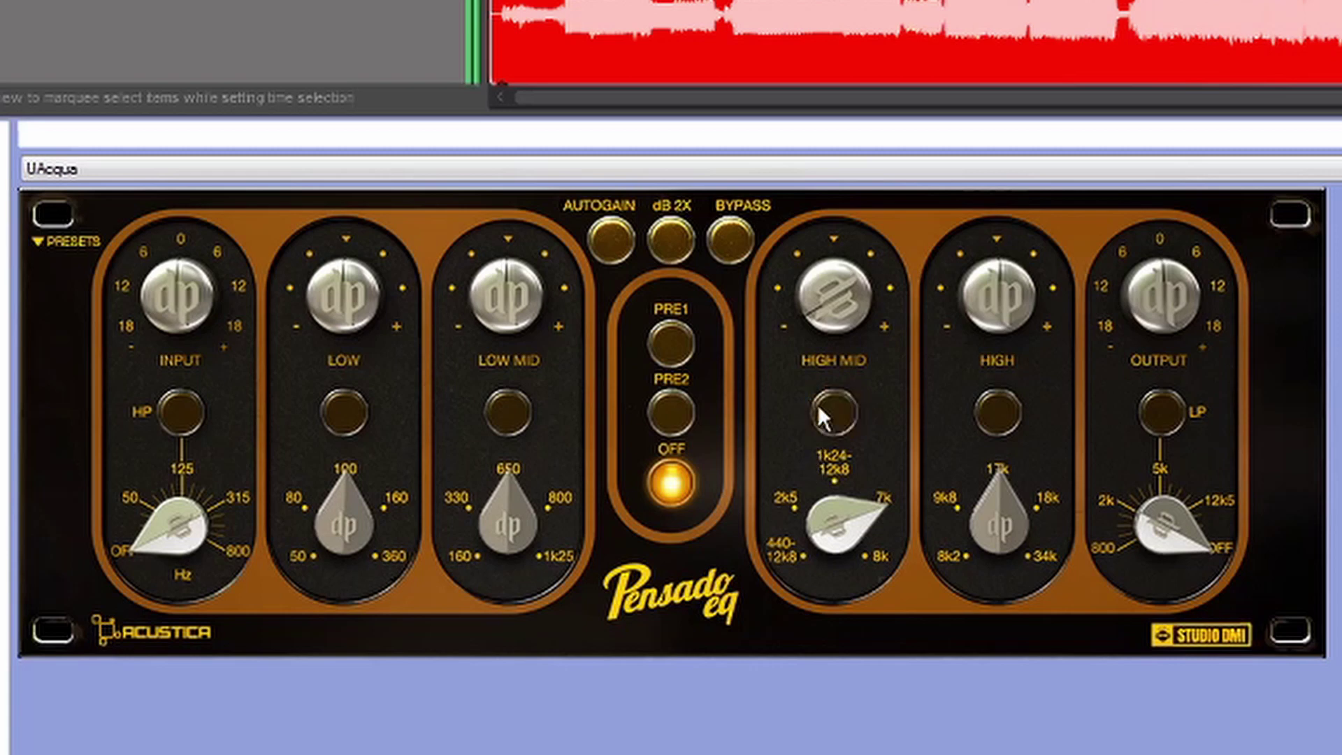
{"action": "left_click", "coordinate": [823, 417]}
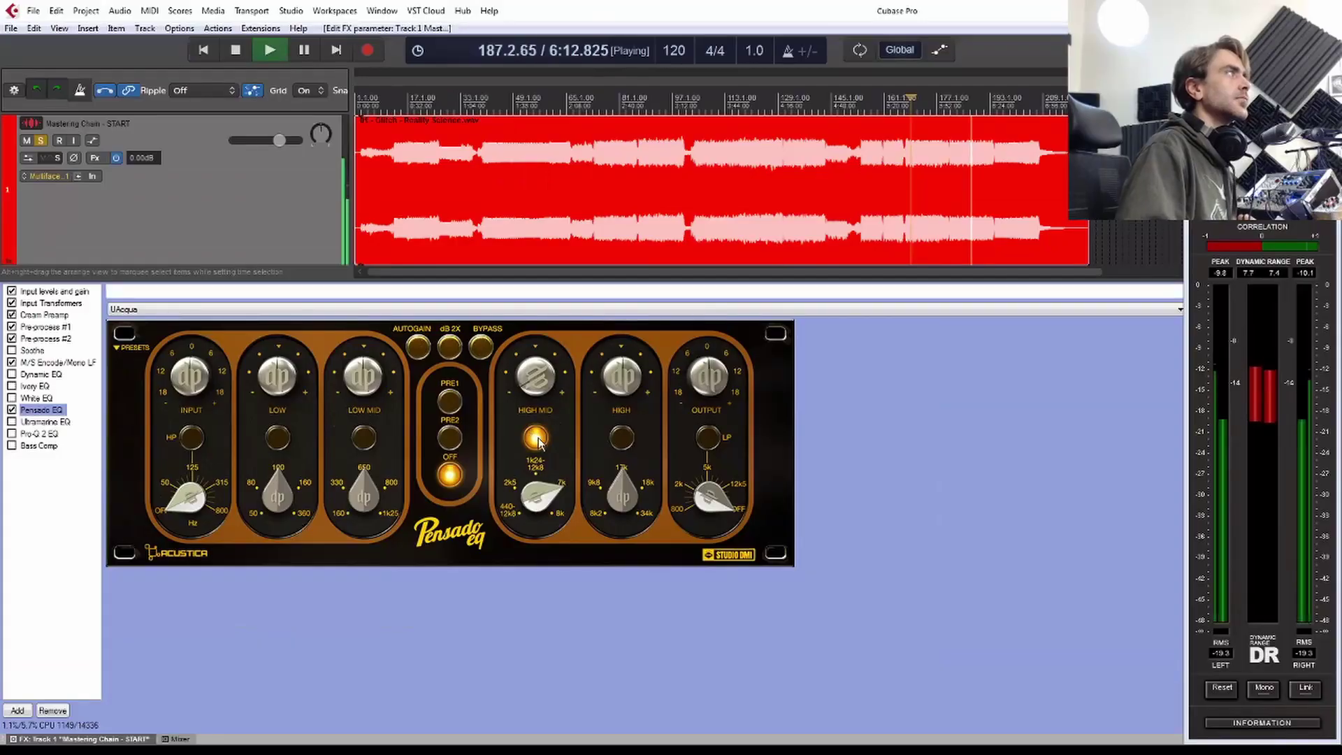
{"action": "left_click", "coordinate": [819, 409]}
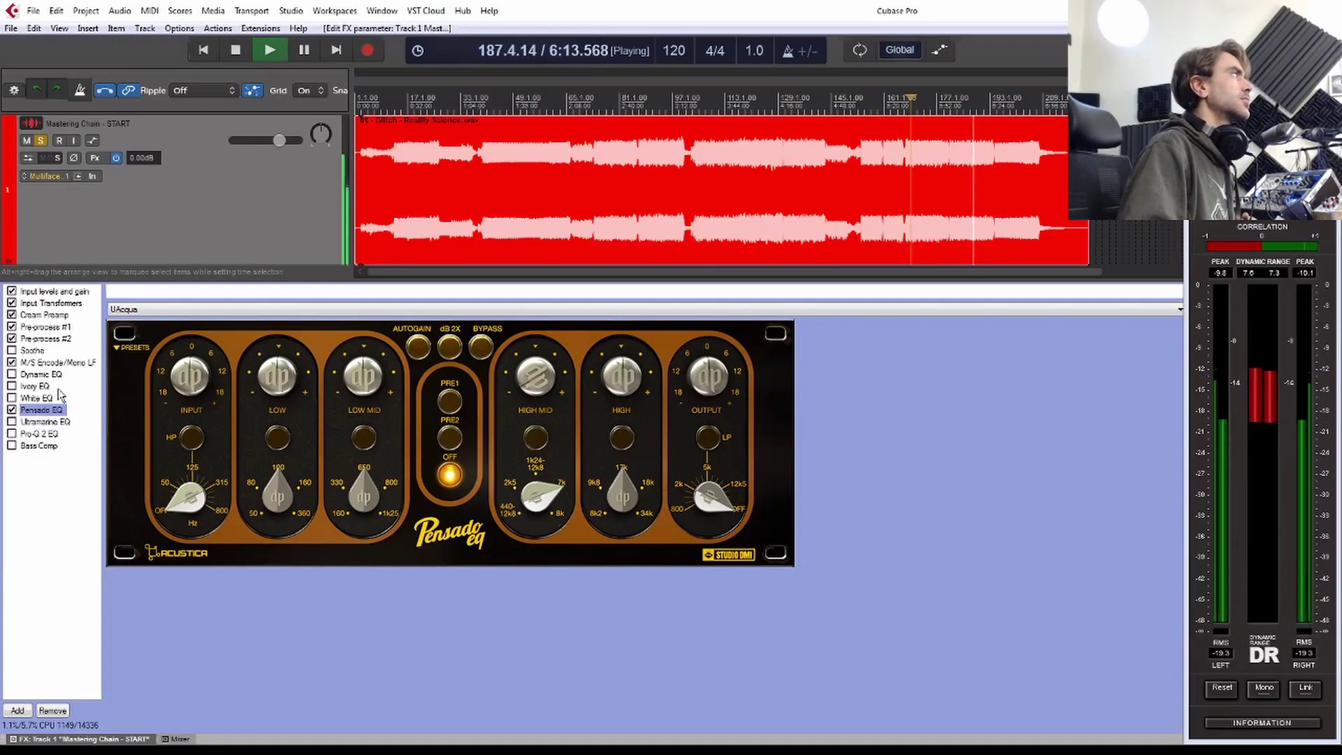
Step: Bypass the Pensado EQ, enable the Ivory EQ, and cut its fourth band by about 2 dB
{"action": "left_click", "coordinate": [12, 409]}
{"action": "left_click", "coordinate": [17, 387]}
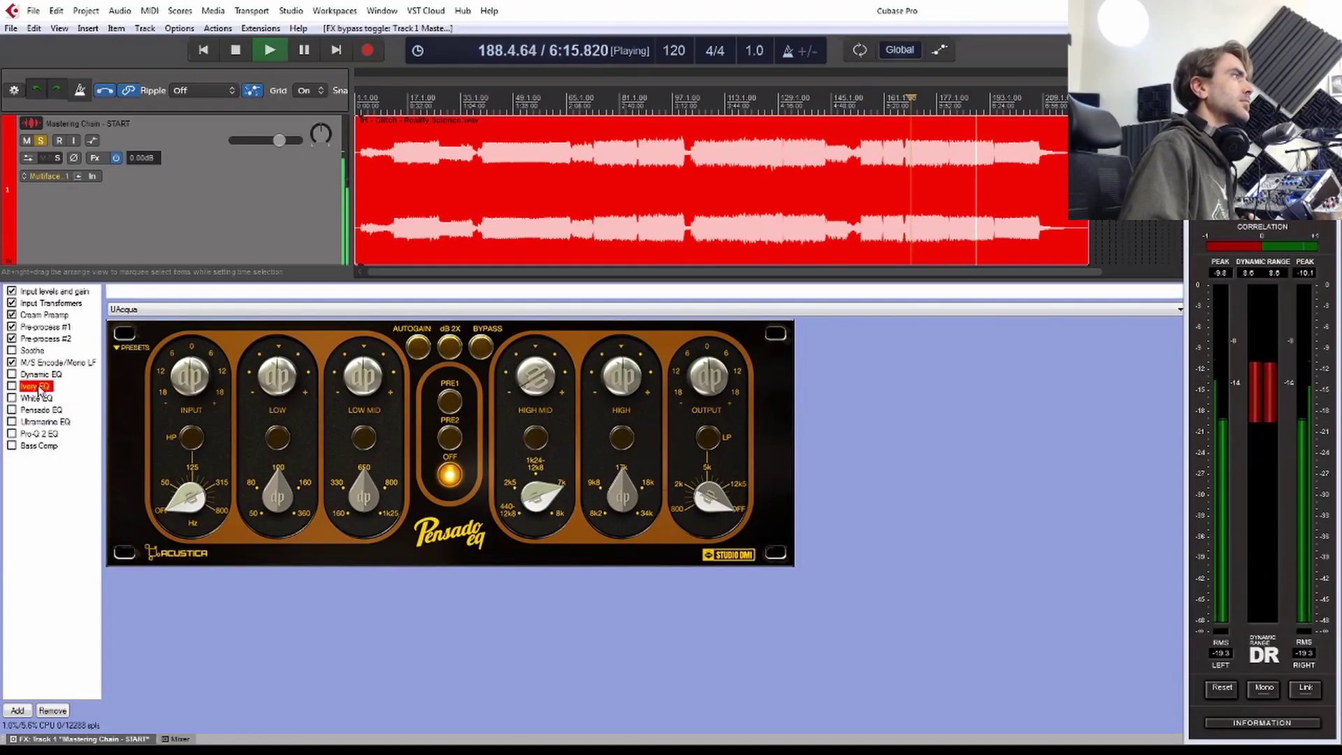
{"action": "left_click", "coordinate": [11, 386]}
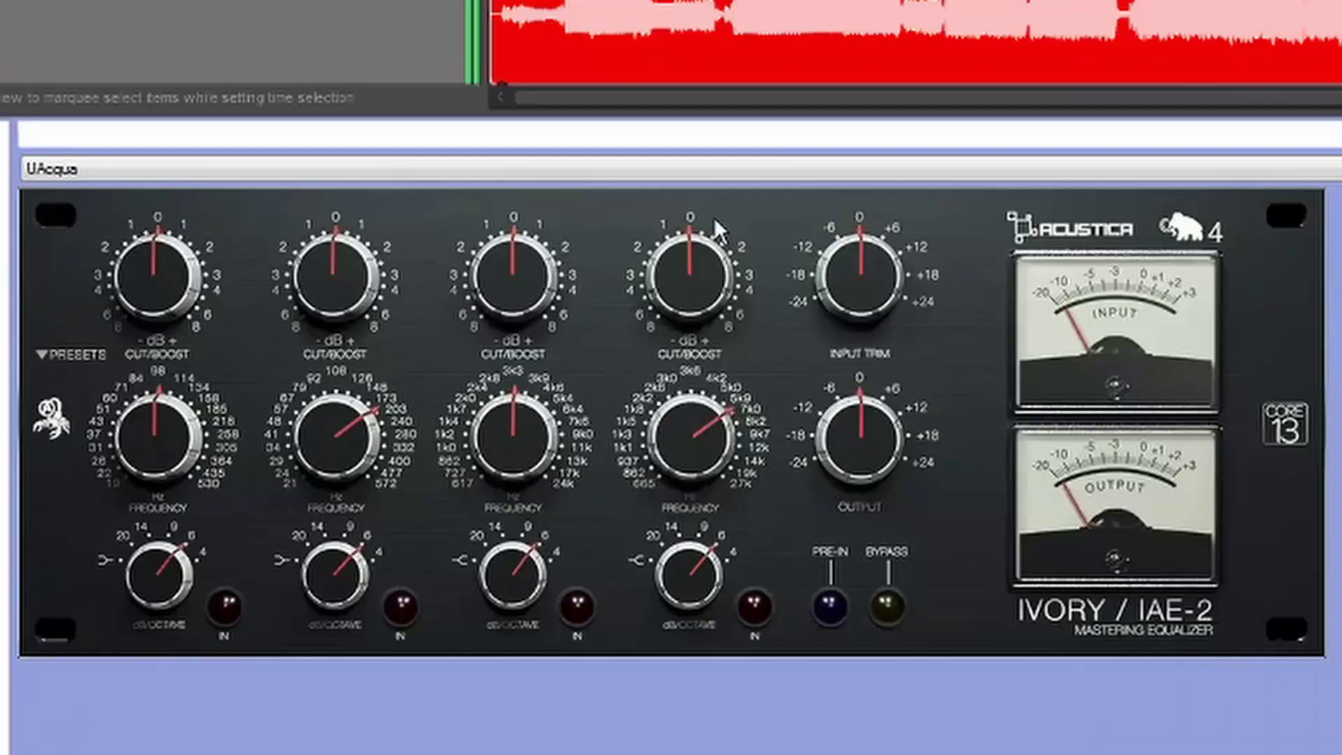
{"action": "left_click_drag", "start_coordinate": [703, 258], "coordinate": [698, 281]}
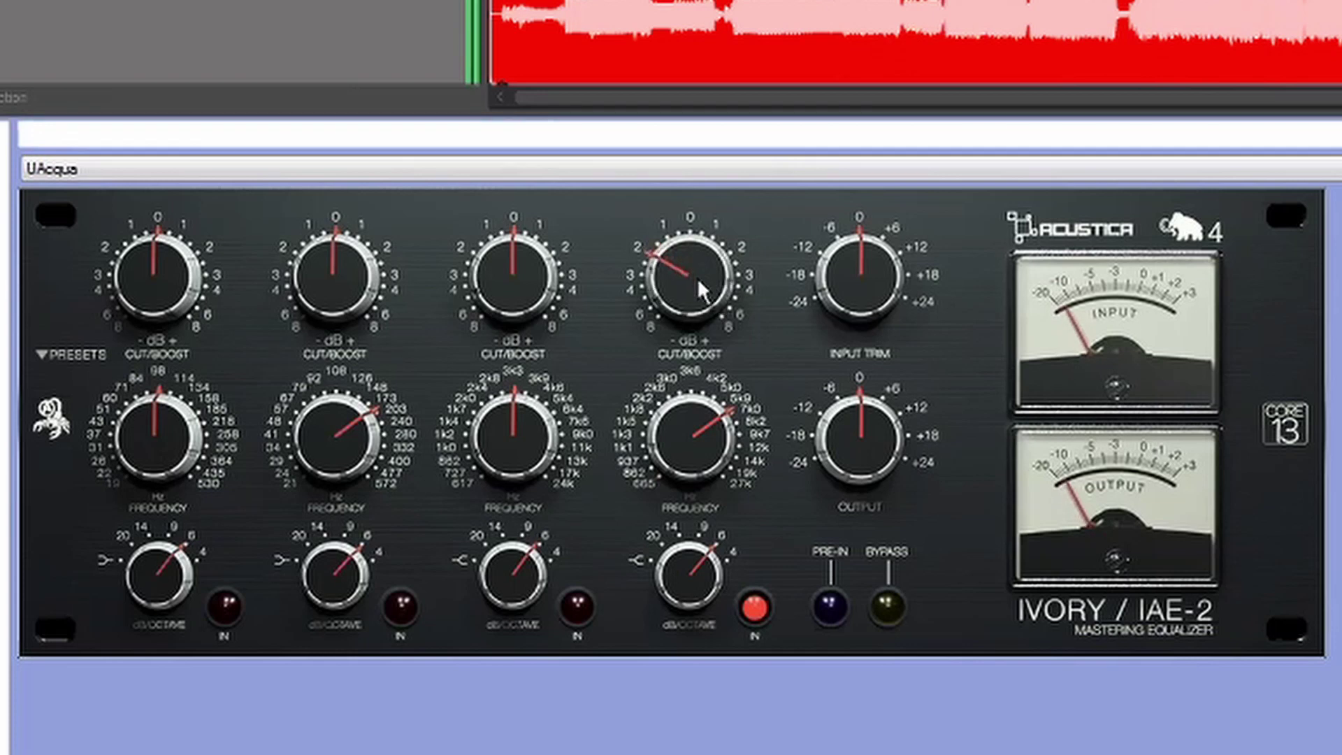
Step: Raise the Ivory EQ's fourth band frequency to about 8k2 and compare the band in and out, leaving it in
{"action": "left_click", "coordinate": [755, 607]}
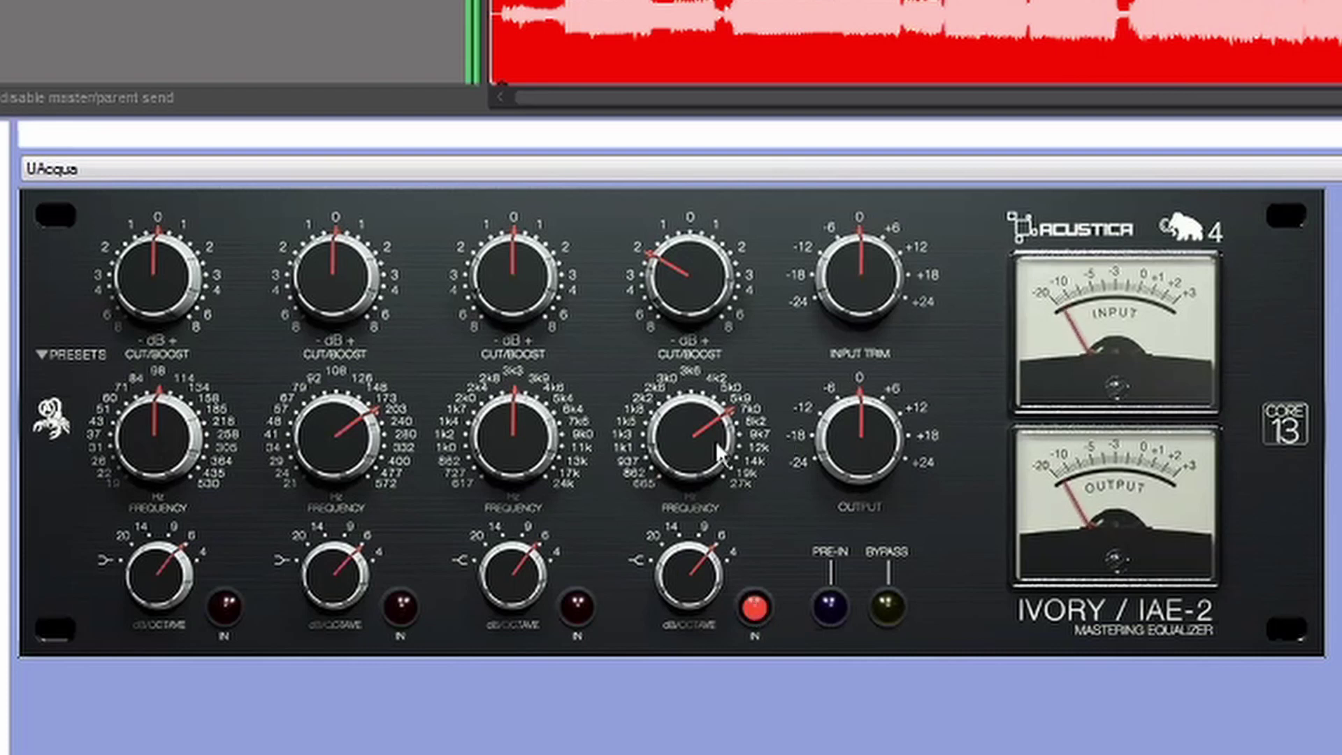
{"action": "left_click_drag", "start_coordinate": [720, 442], "coordinate": [779, 482]}
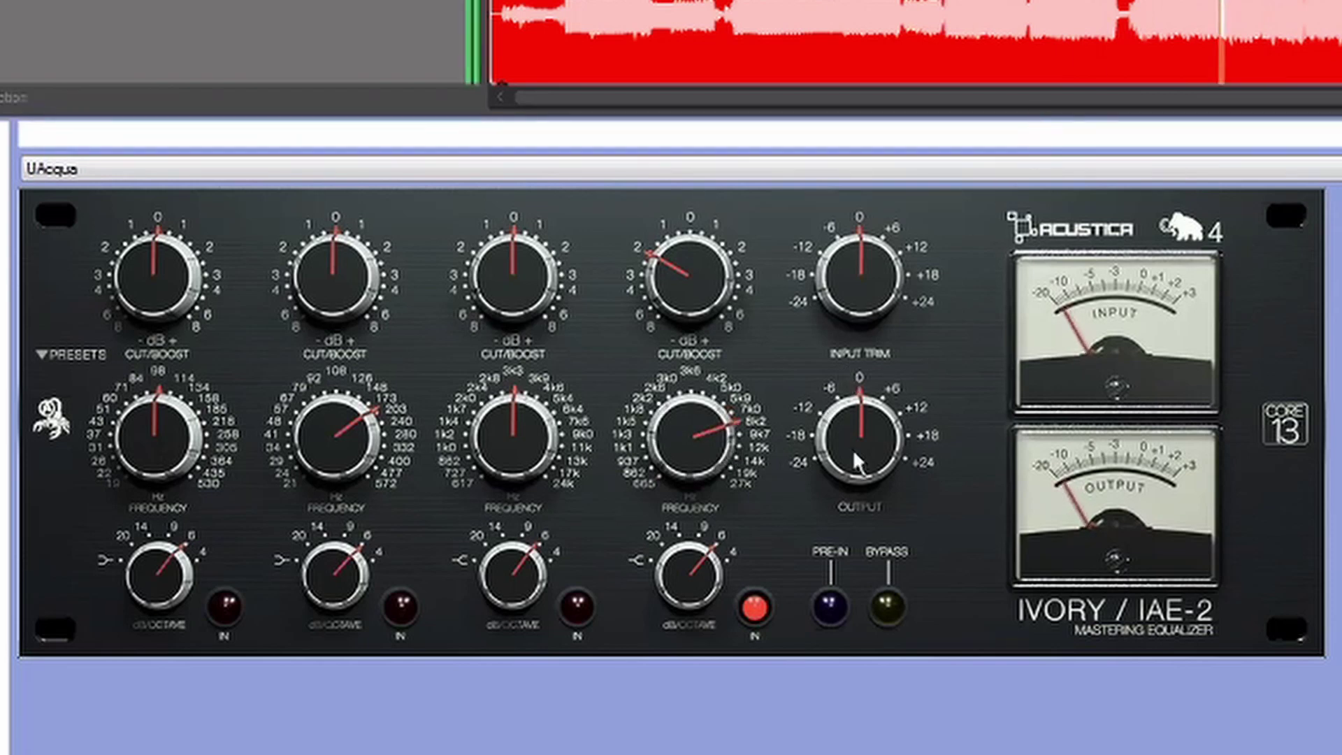
{"action": "left_click", "coordinate": [746, 612]}
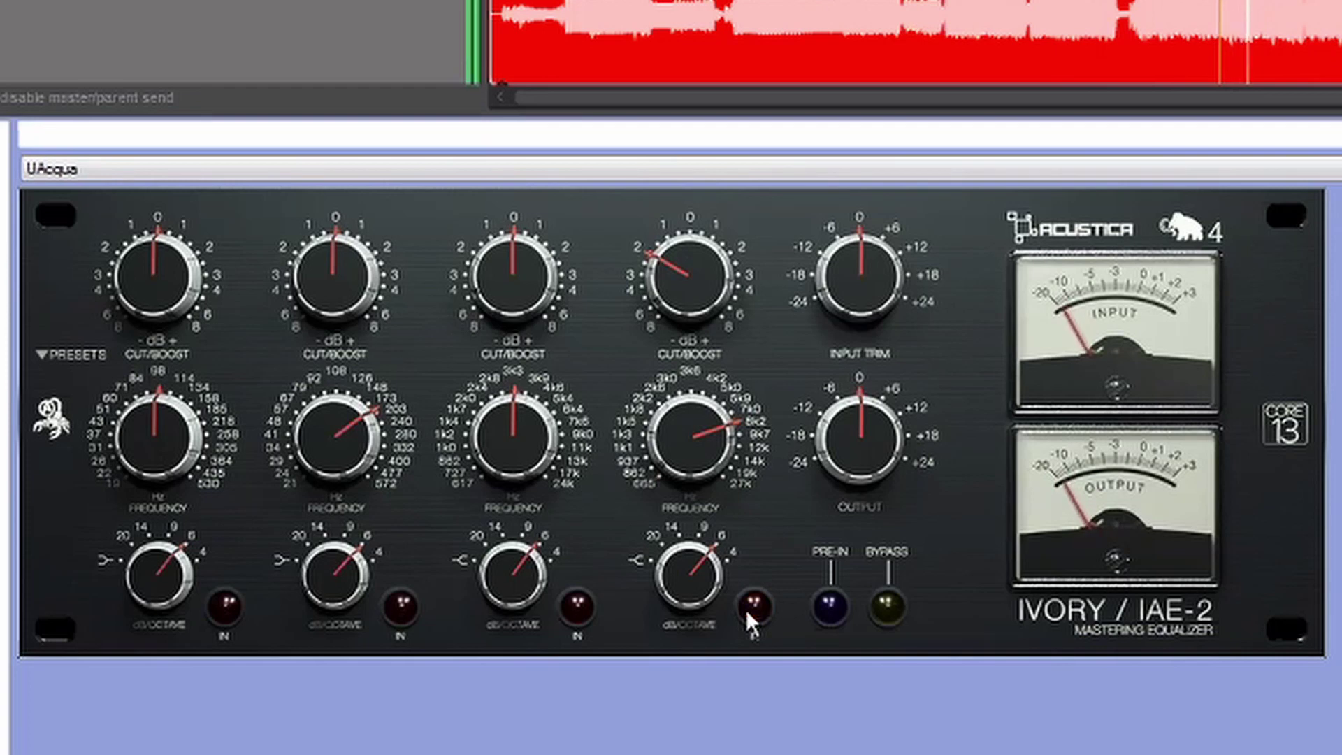
{"action": "left_click", "coordinate": [747, 612]}
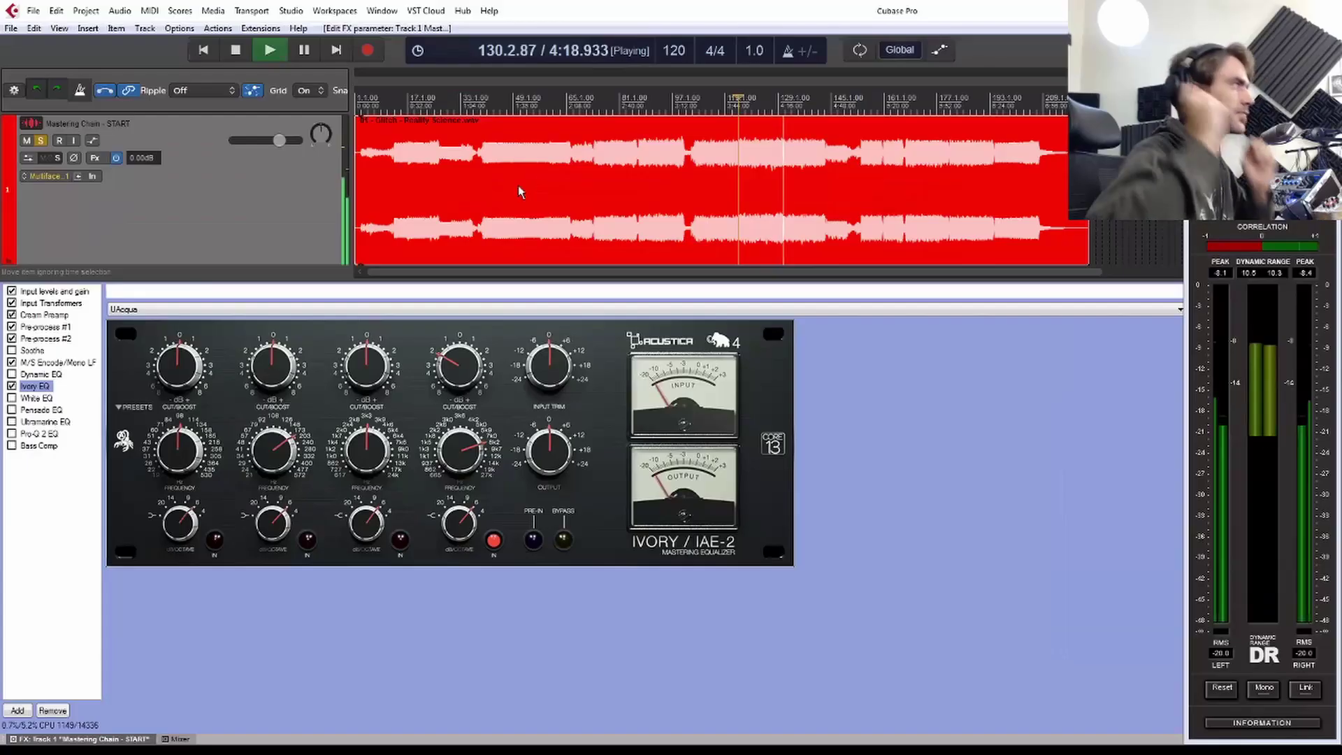
Step: Audition the early, middle and late sections of the track through the Ivory EQ cut
{"action": "left_click", "coordinate": [608, 110]}
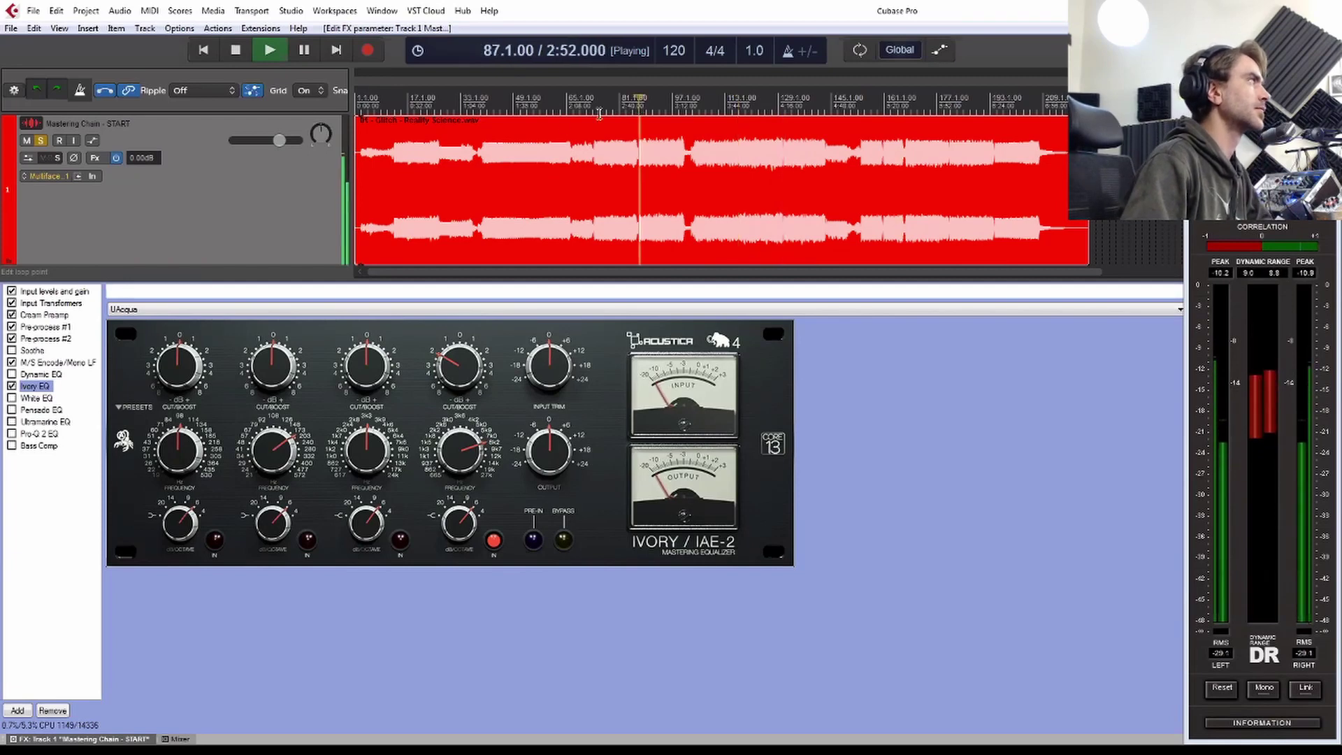
{"action": "left_click", "coordinate": [570, 111]}
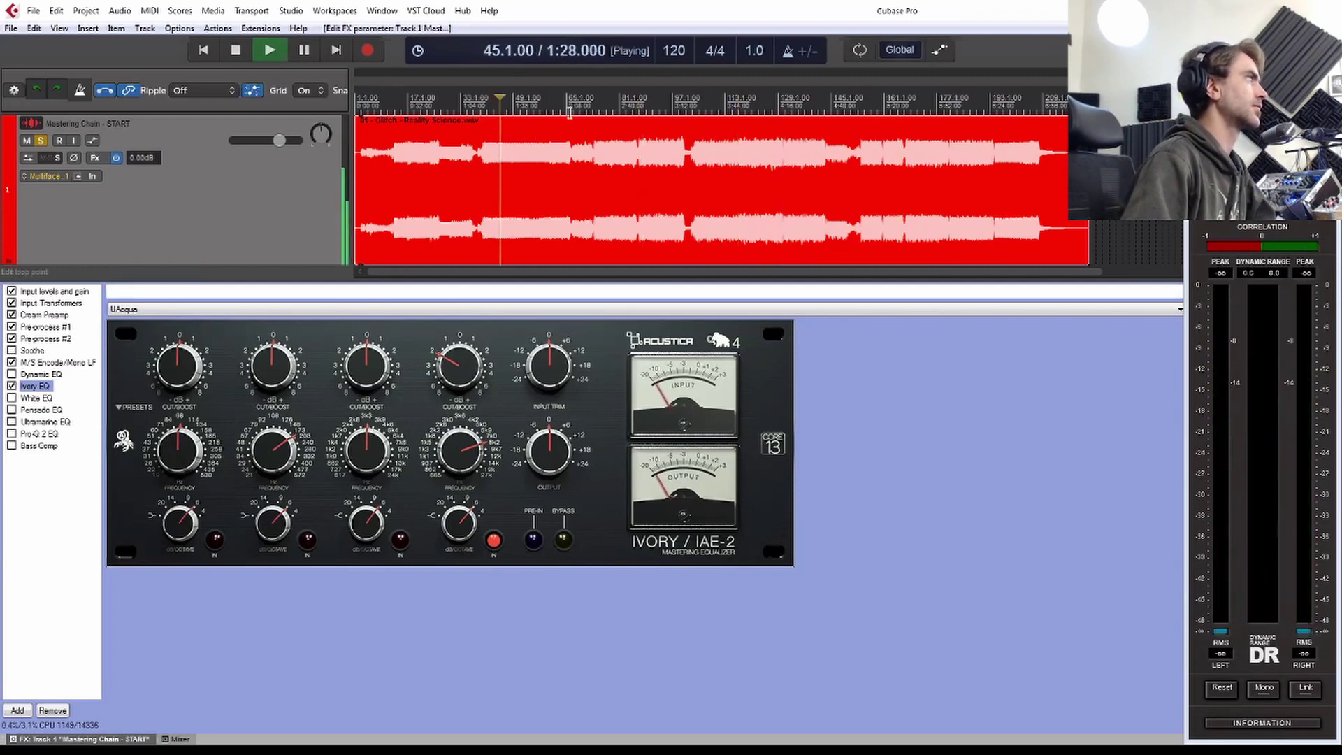
{"action": "left_click", "coordinate": [951, 107]}
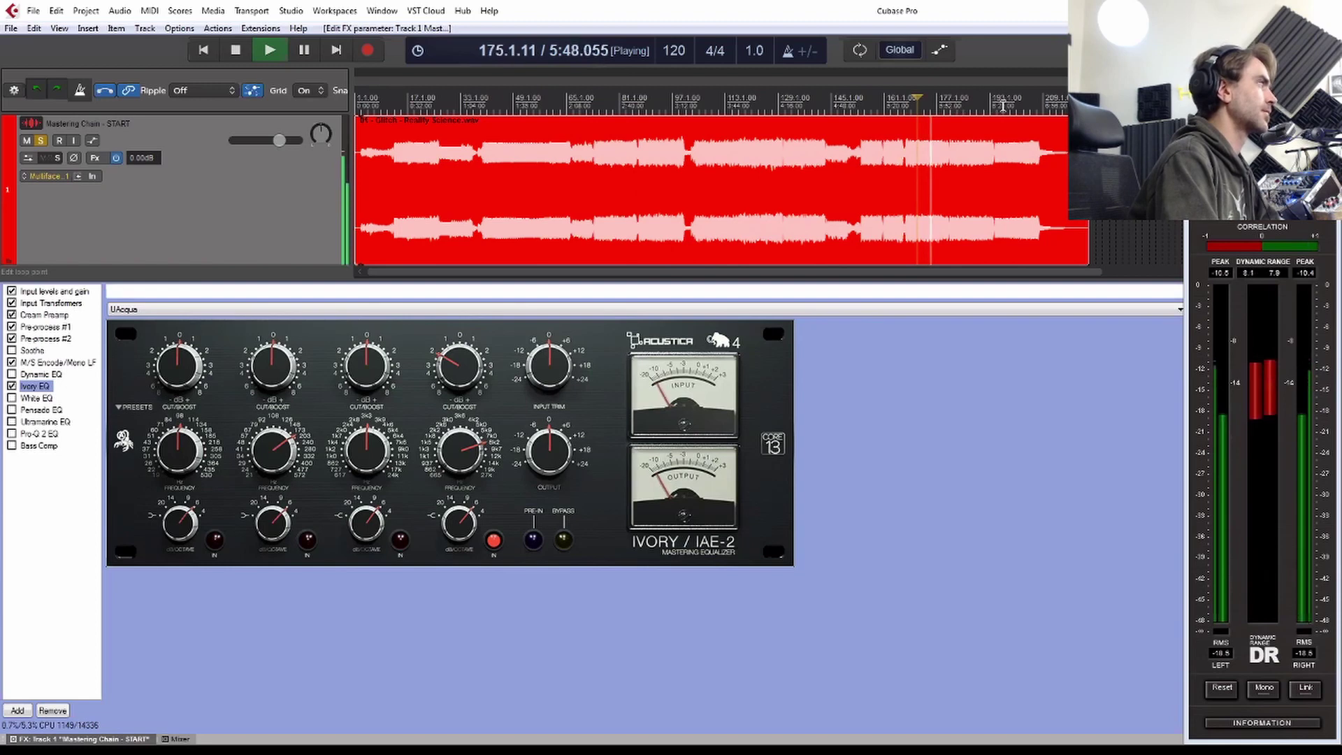
{"action": "left_click", "coordinate": [972, 107]}
{"action": "left_click", "coordinate": [720, 106]}
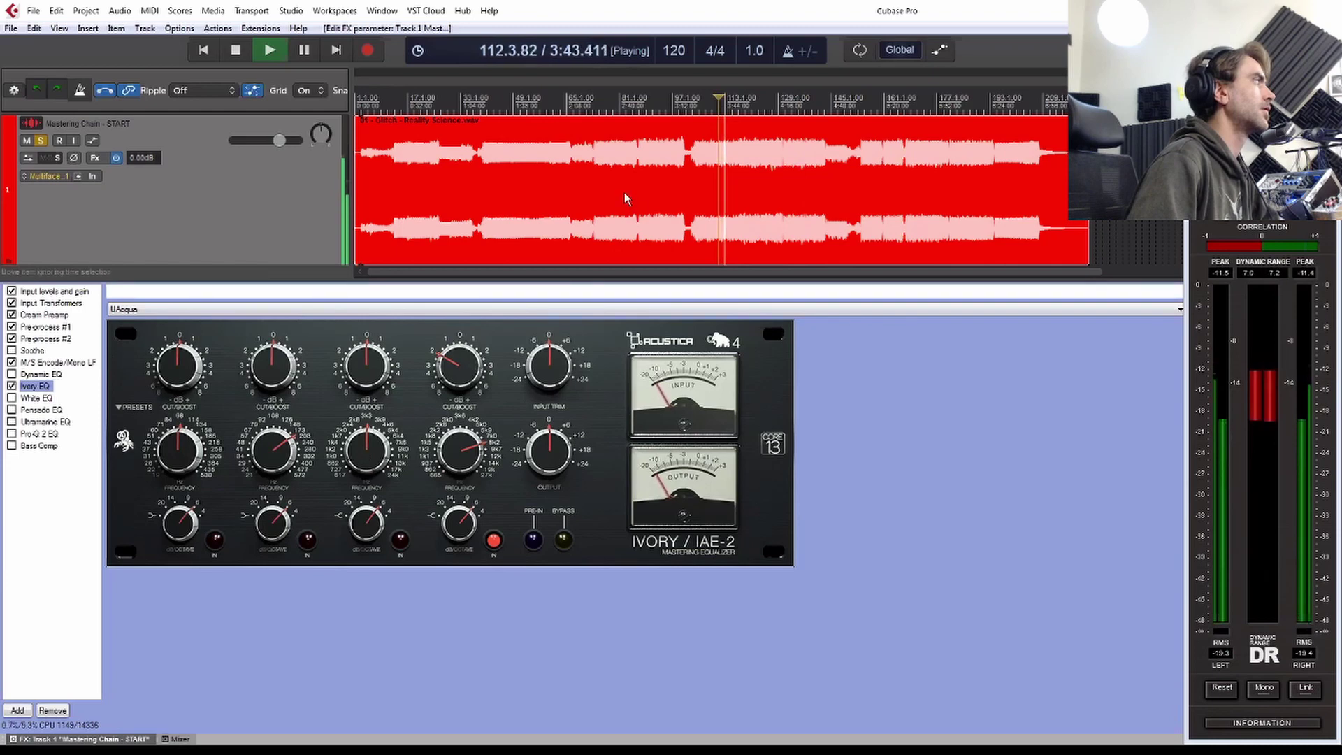
{"action": "left_click", "coordinate": [643, 105]}
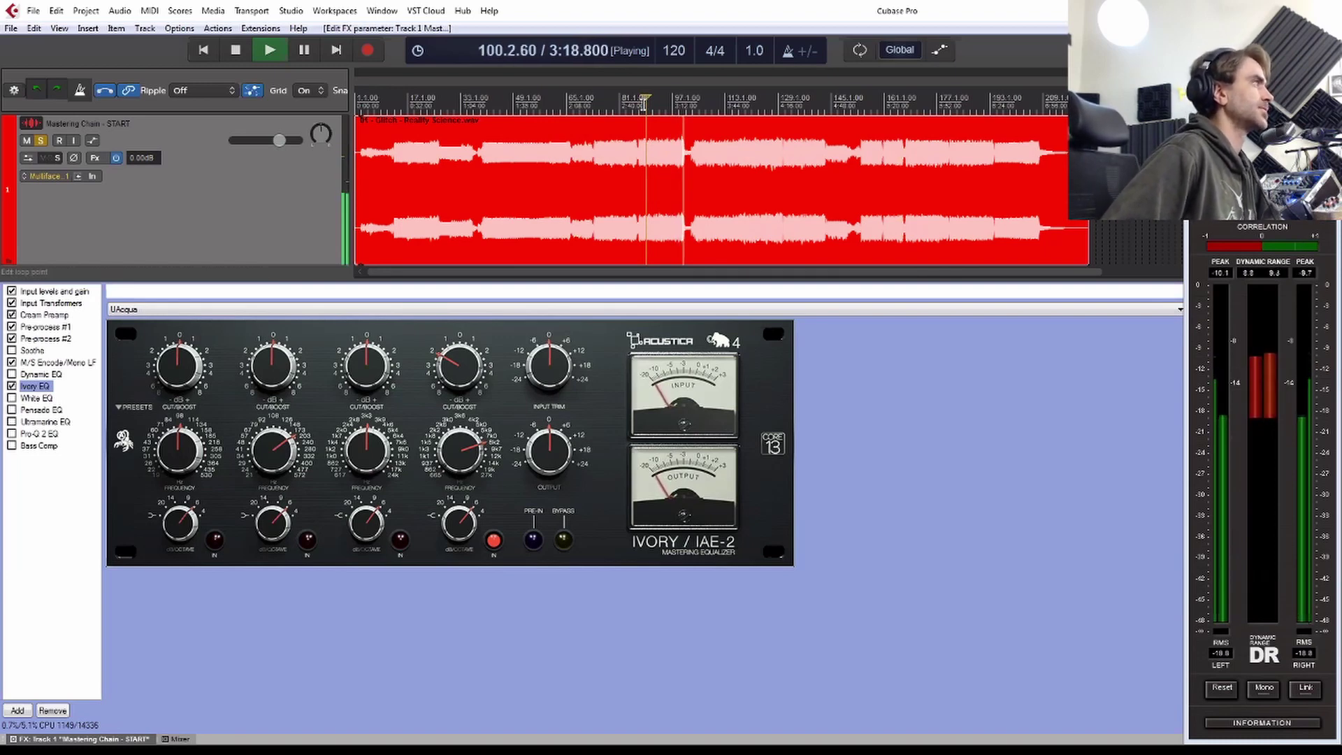
Step: Replay the track's middle loud section and switch in the Ivory EQ's third band at 3k3 with a slight boost
{"action": "left_click", "coordinate": [734, 103]}
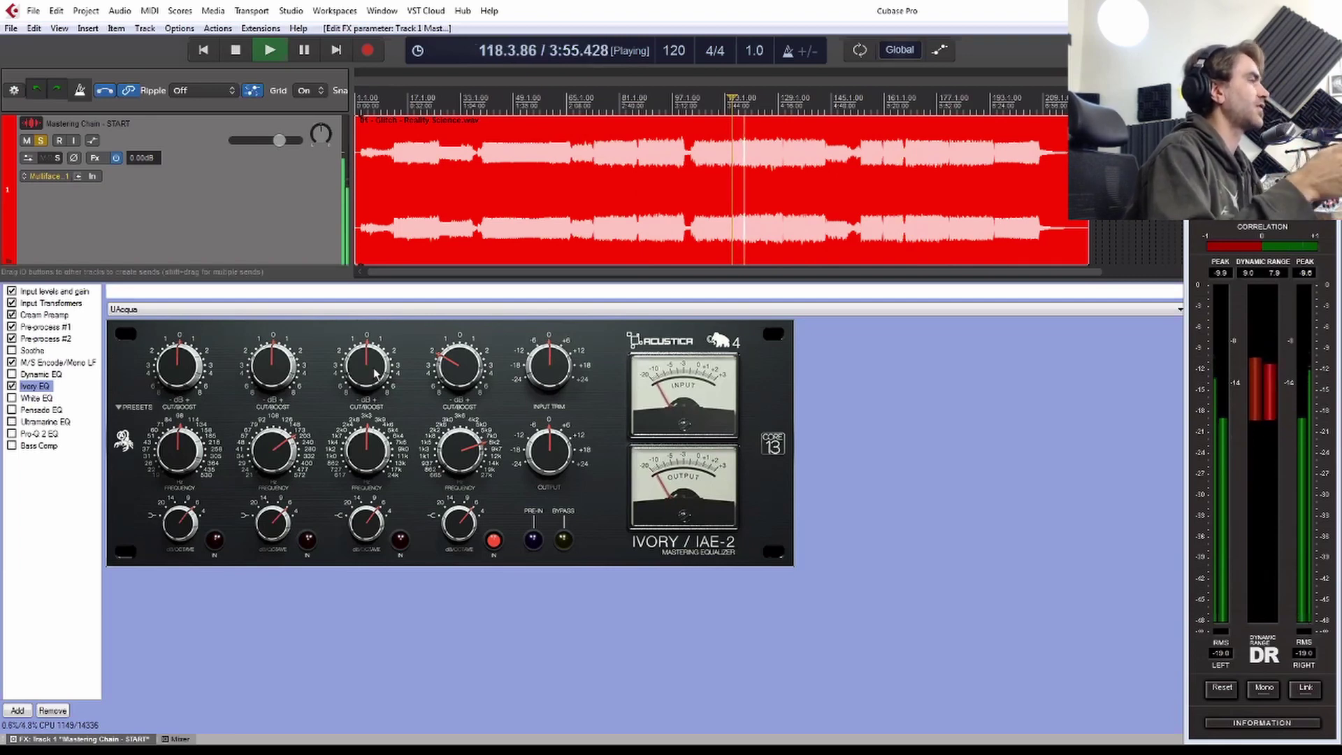
{"action": "left_click", "coordinate": [396, 542]}
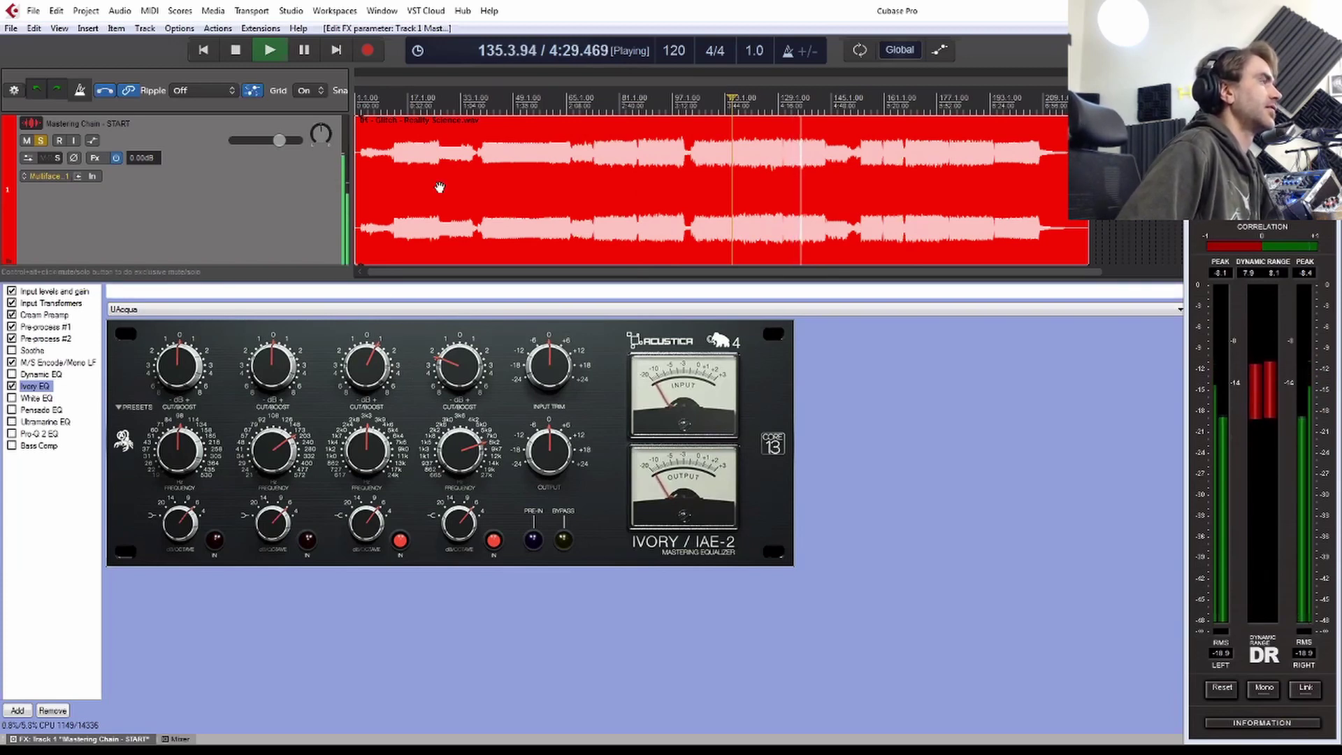
Step: Replay the middle loud section, enable the Ultramarine EQ, and switch in its low mid band with a boost of about 2
{"action": "key", "text": "space"}
{"action": "key", "text": "space"}
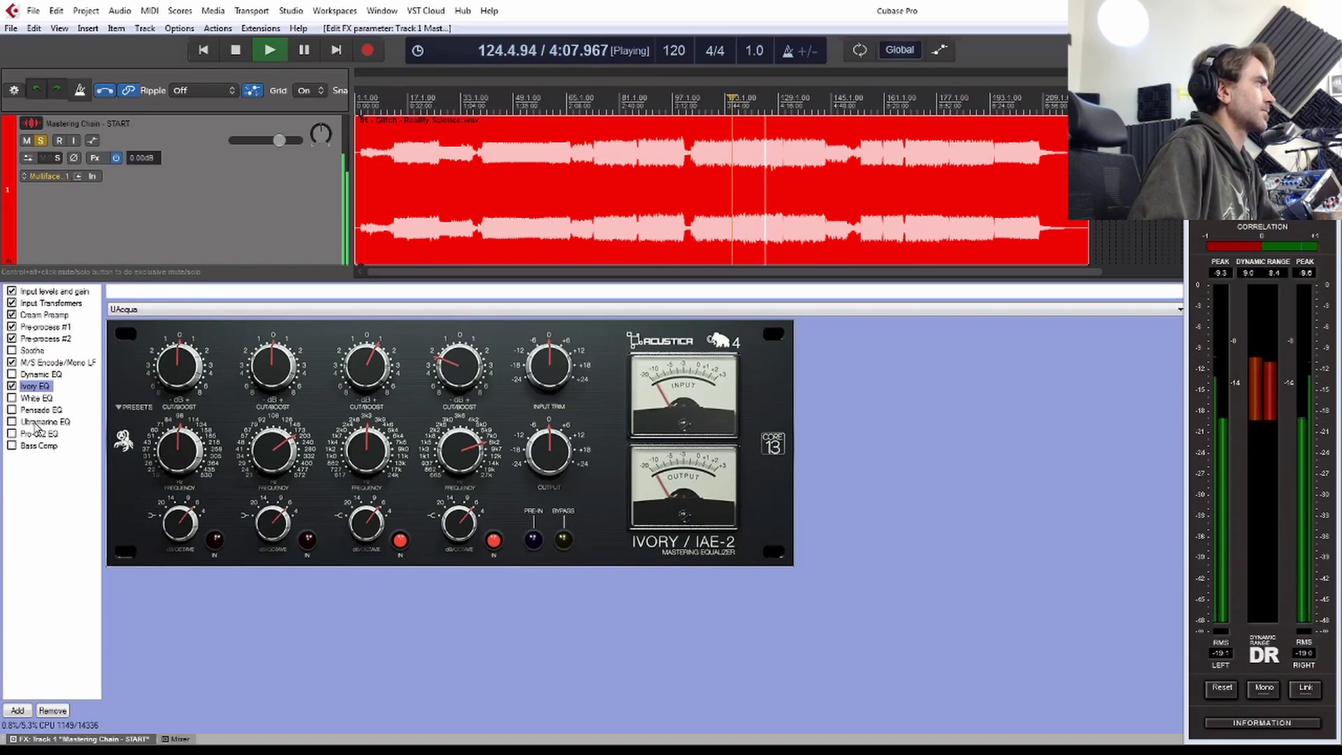
{"action": "left_click", "coordinate": [45, 421]}
{"action": "left_click", "coordinate": [11, 422]}
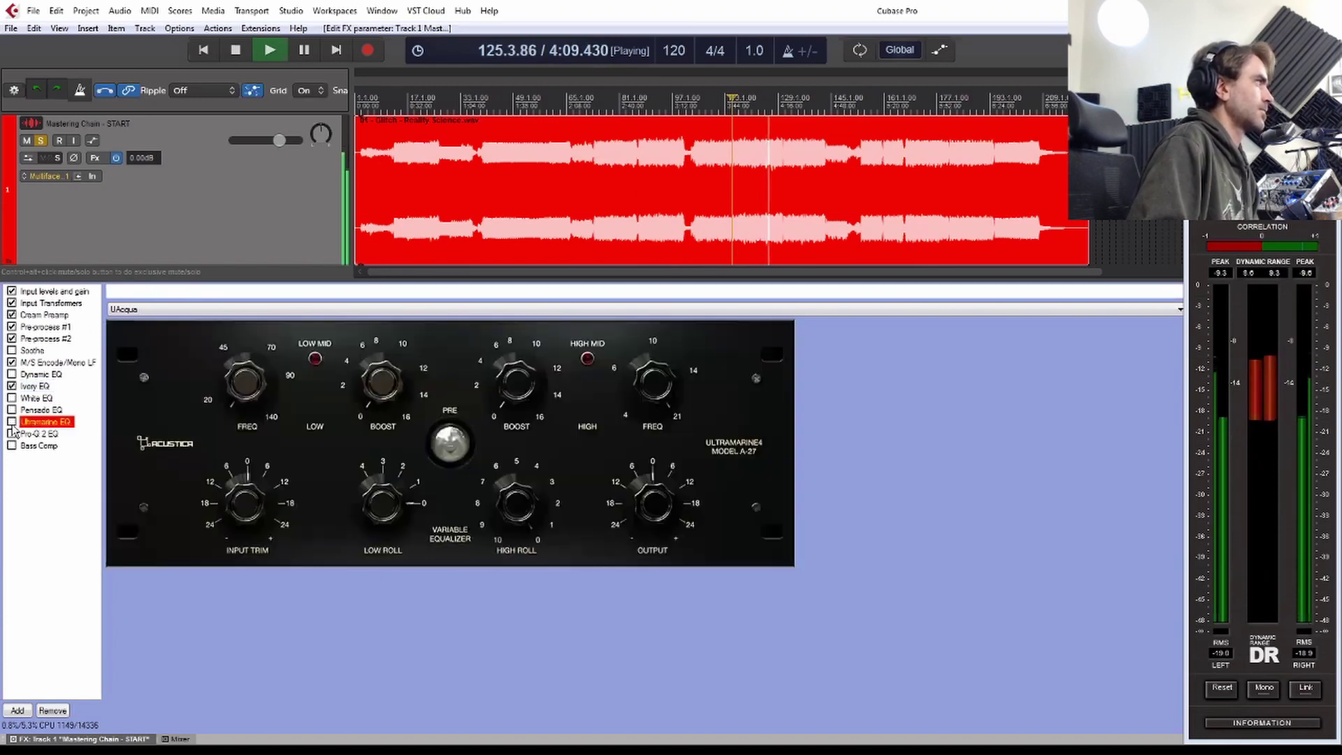
{"action": "left_click", "coordinate": [315, 359]}
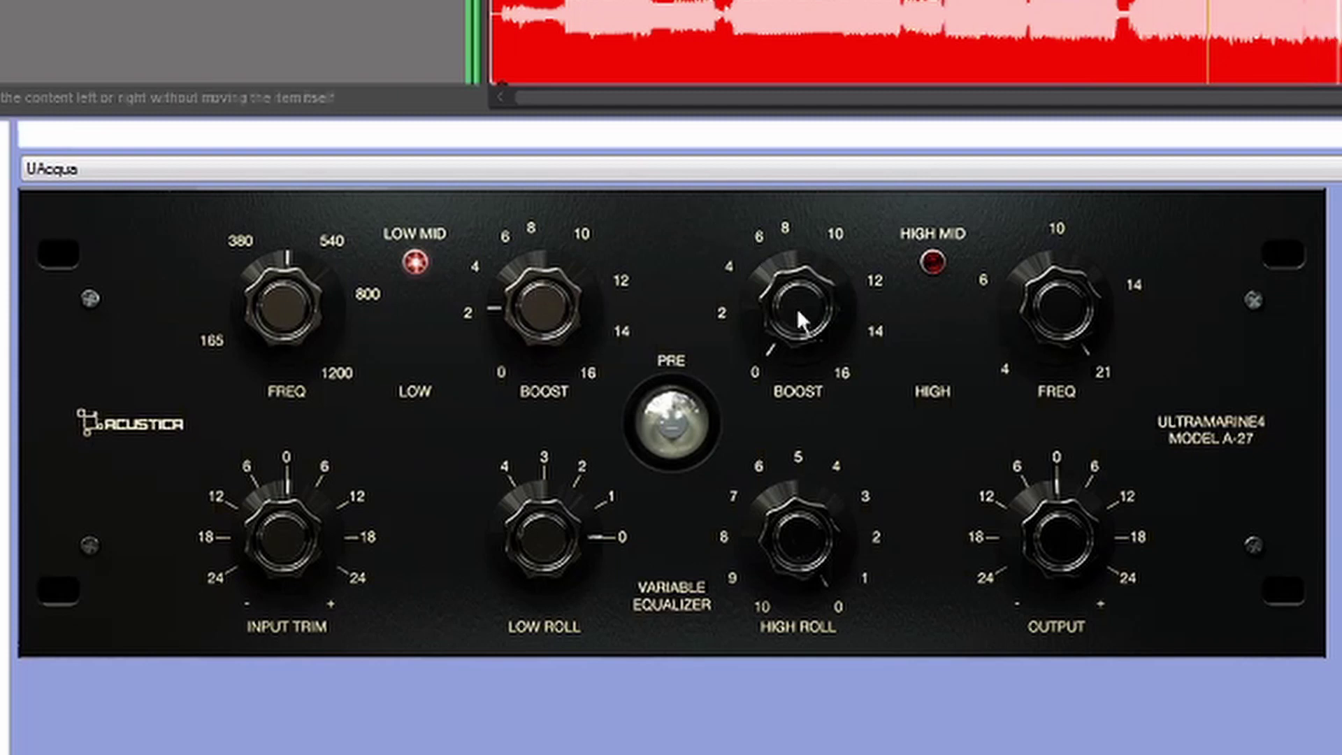
Step: Add a high boost of about 2 on the Ultramarine EQ and audition the loud section through it
{"action": "left_click_drag", "start_coordinate": [799, 286], "coordinate": [793, 250]}
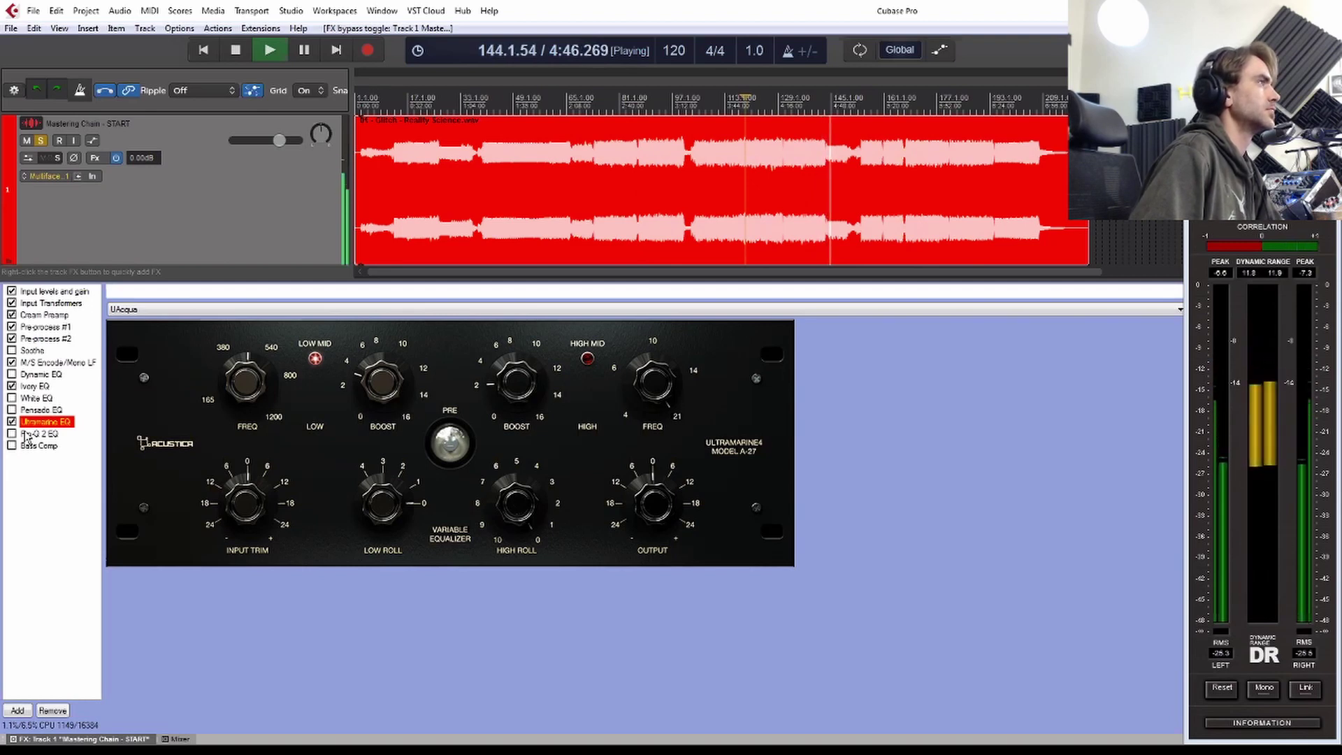
{"action": "key", "text": "space"}
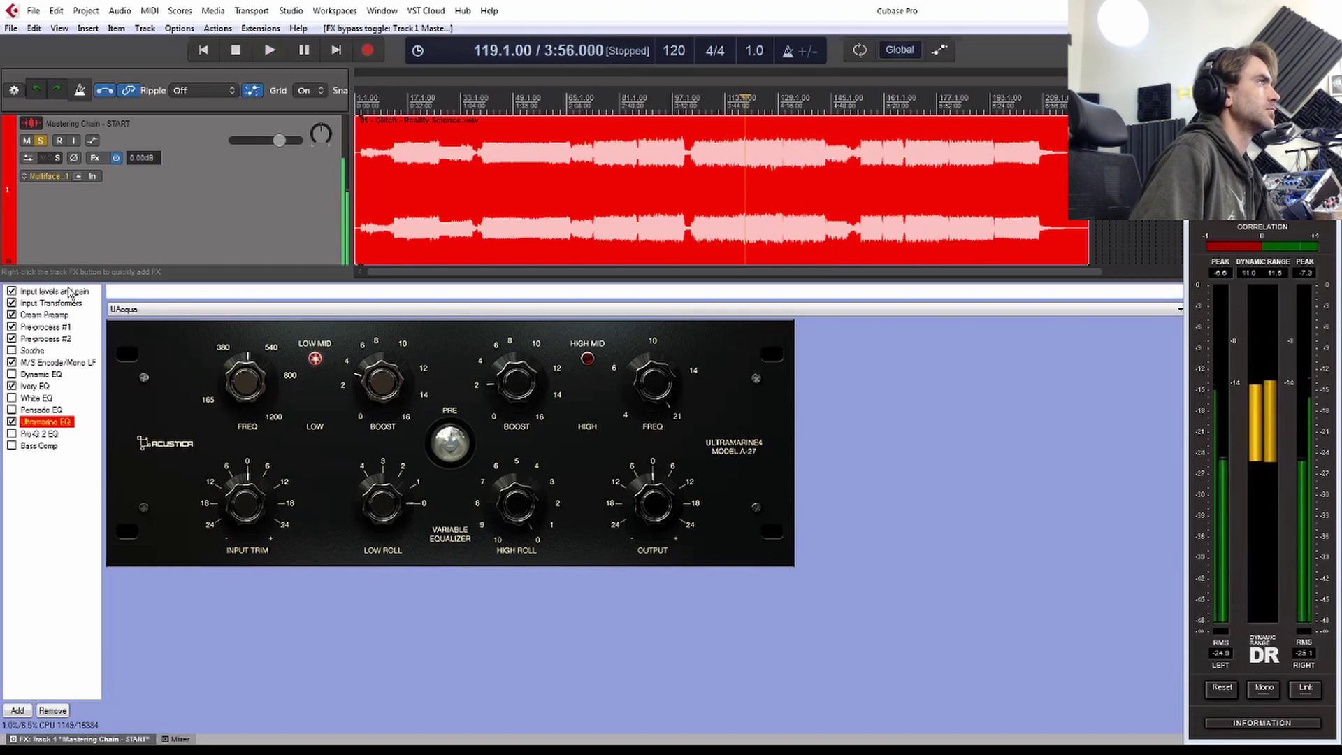
{"action": "key", "text": "space"}
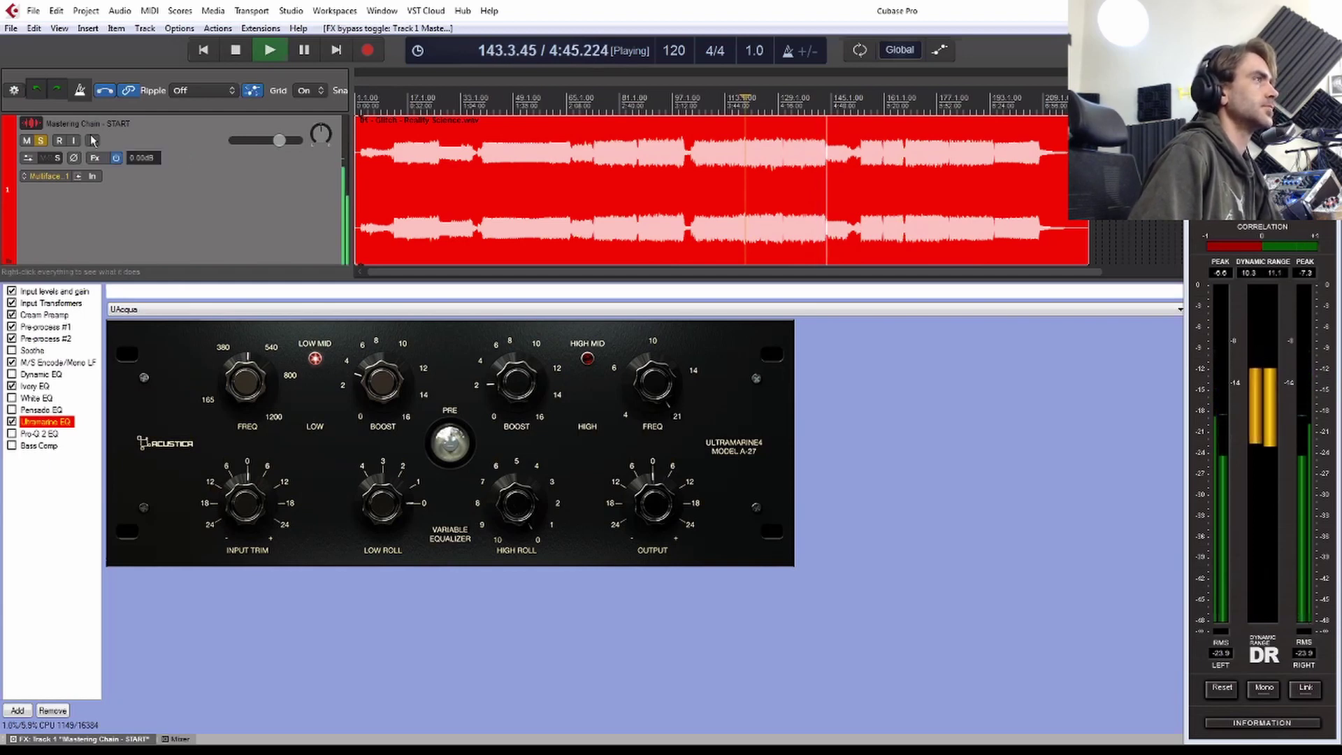
{"action": "key", "text": "space"}
{"action": "key", "text": "space"}
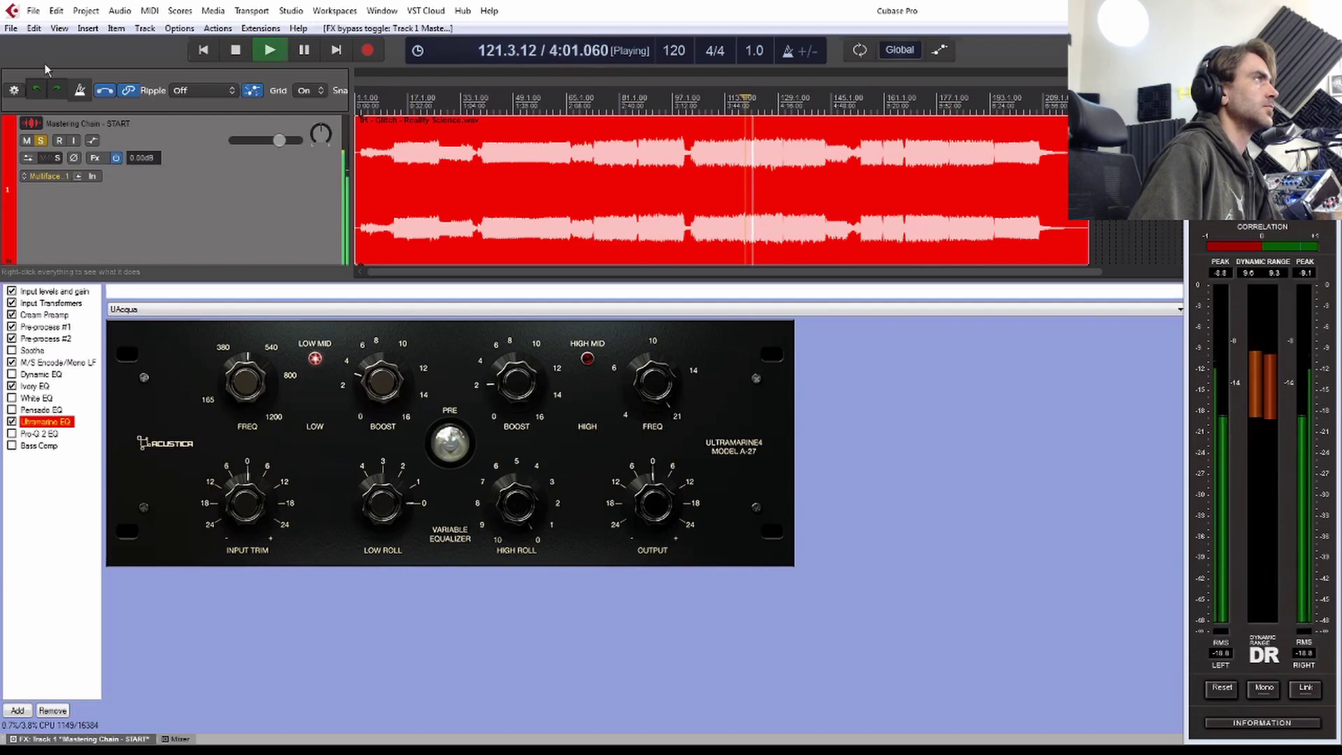
Step: Enable the White EQ with its low band in, and dial in a low boost and cut with the cut frequency at 100
{"action": "left_click", "coordinate": [39, 398]}
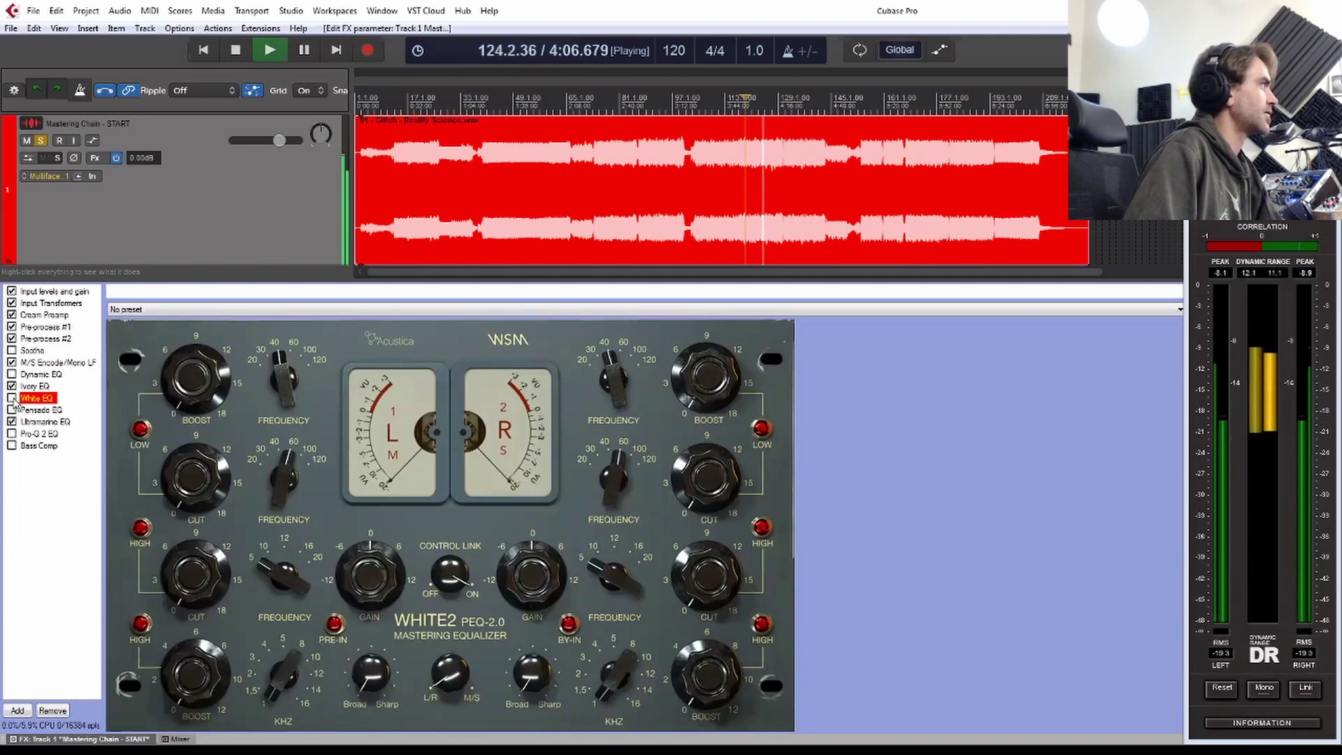
{"action": "left_click", "coordinate": [12, 398]}
{"action": "left_click", "coordinate": [142, 432]}
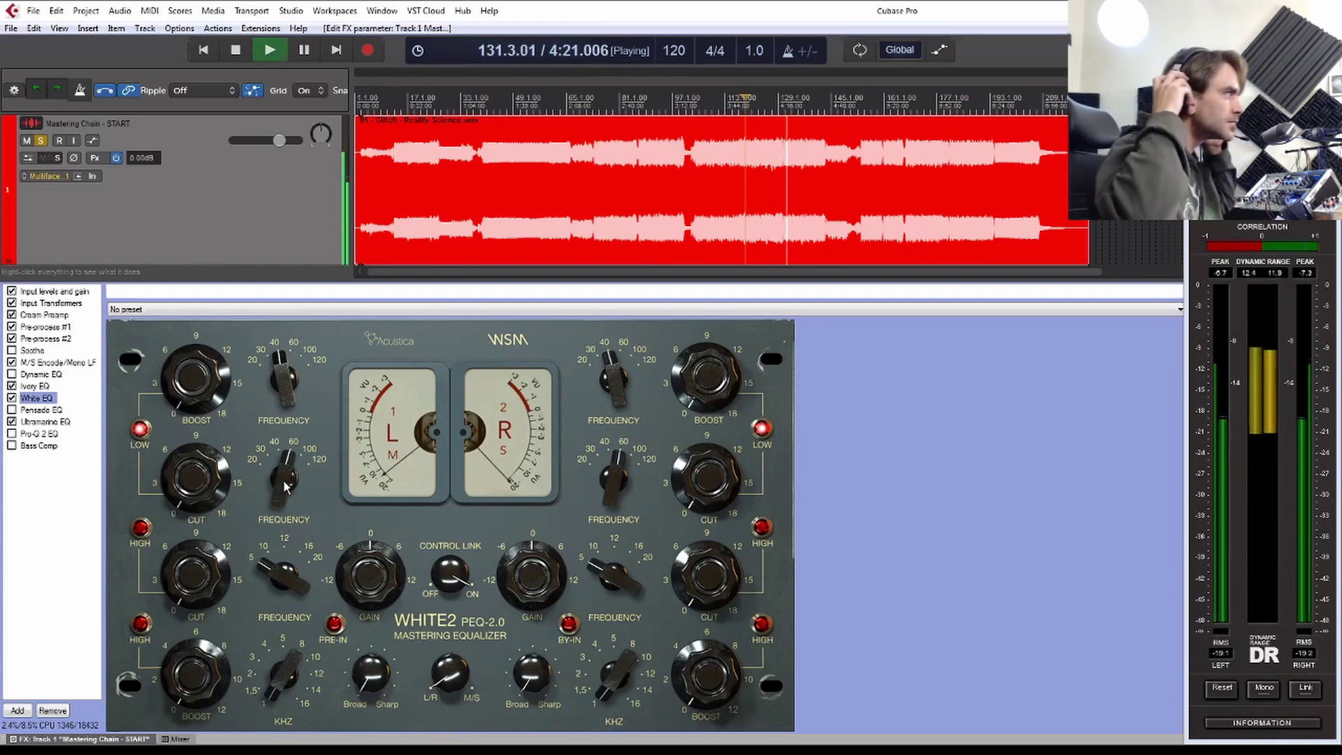
{"action": "left_click_drag", "start_coordinate": [285, 486], "coordinate": [291, 469]}
{"action": "left_click_drag", "start_coordinate": [215, 397], "coordinate": [195, 365]}
{"action": "left_click_drag", "start_coordinate": [195, 472], "coordinate": [191, 478]}
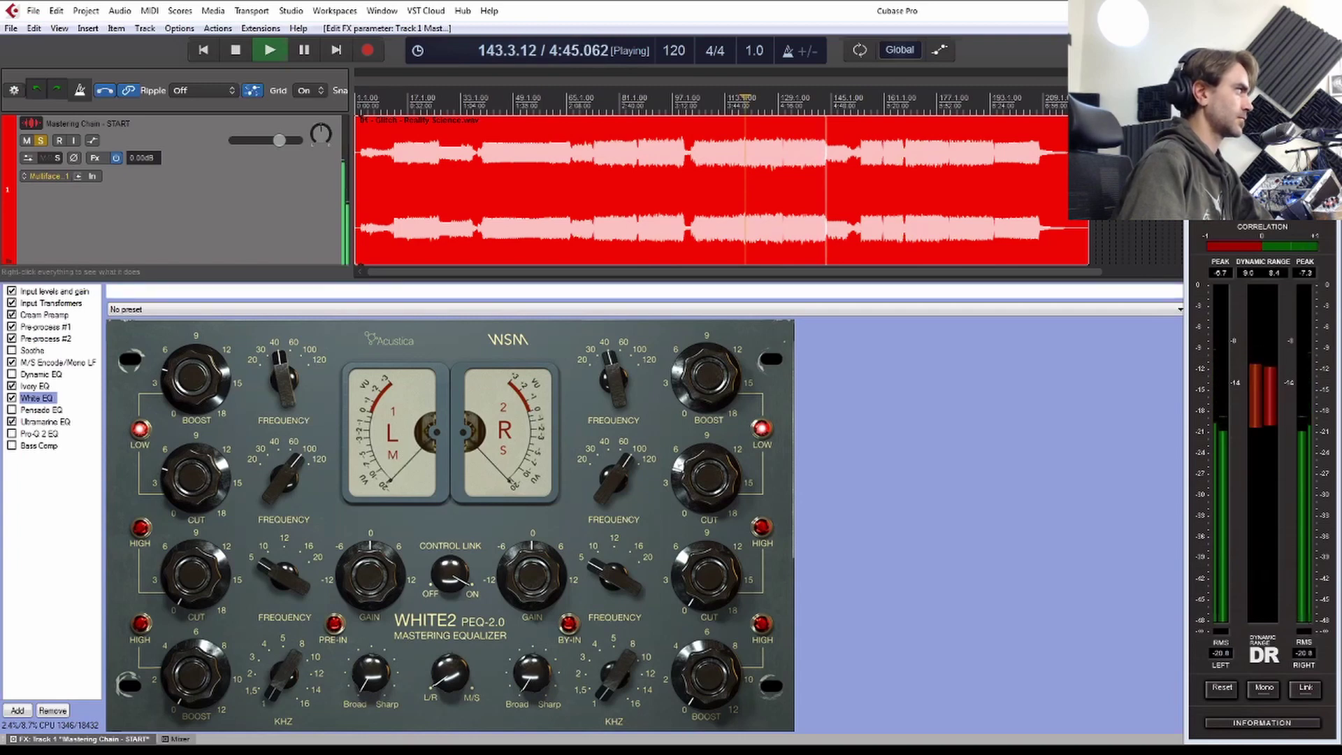
Step: Close the metering window, replay the loud section, and set the White EQ's low cut frequency to 60
{"action": "left_click", "coordinate": [1332, 213]}
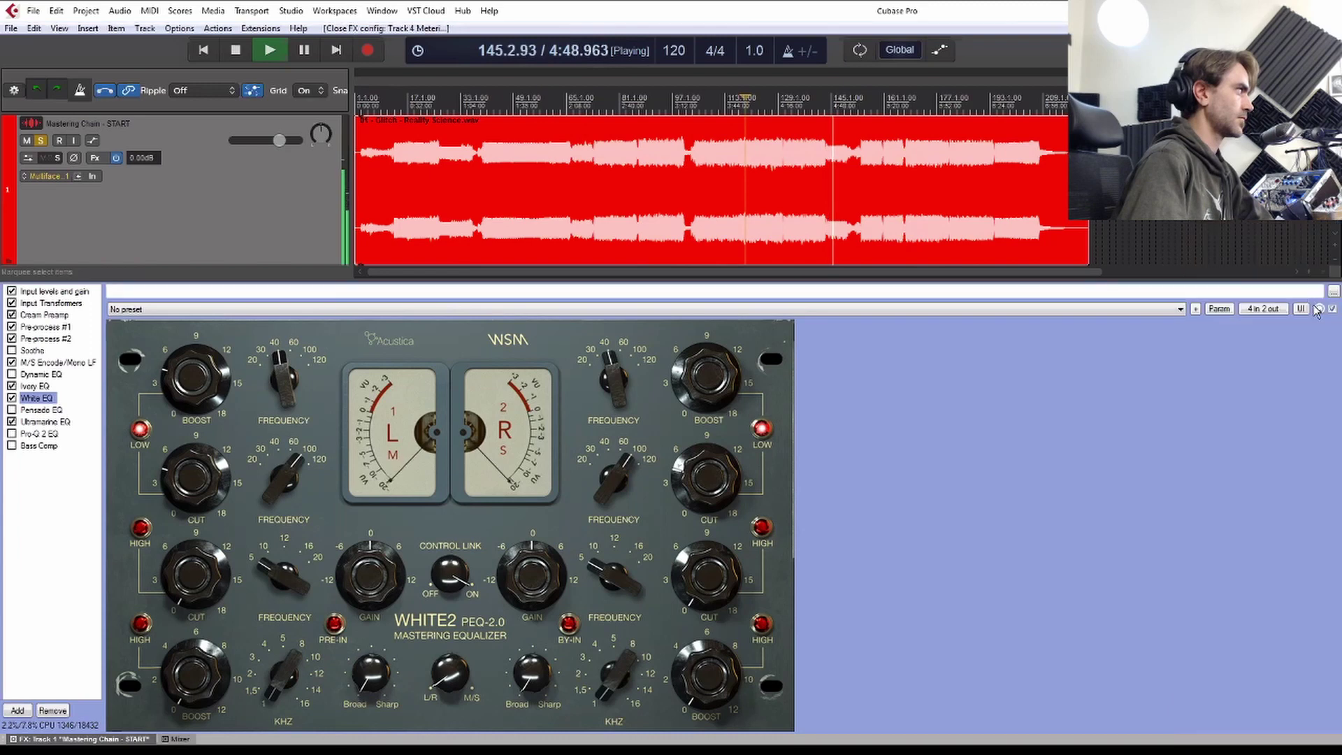
{"action": "key", "text": "space"}
{"action": "key", "text": "space"}
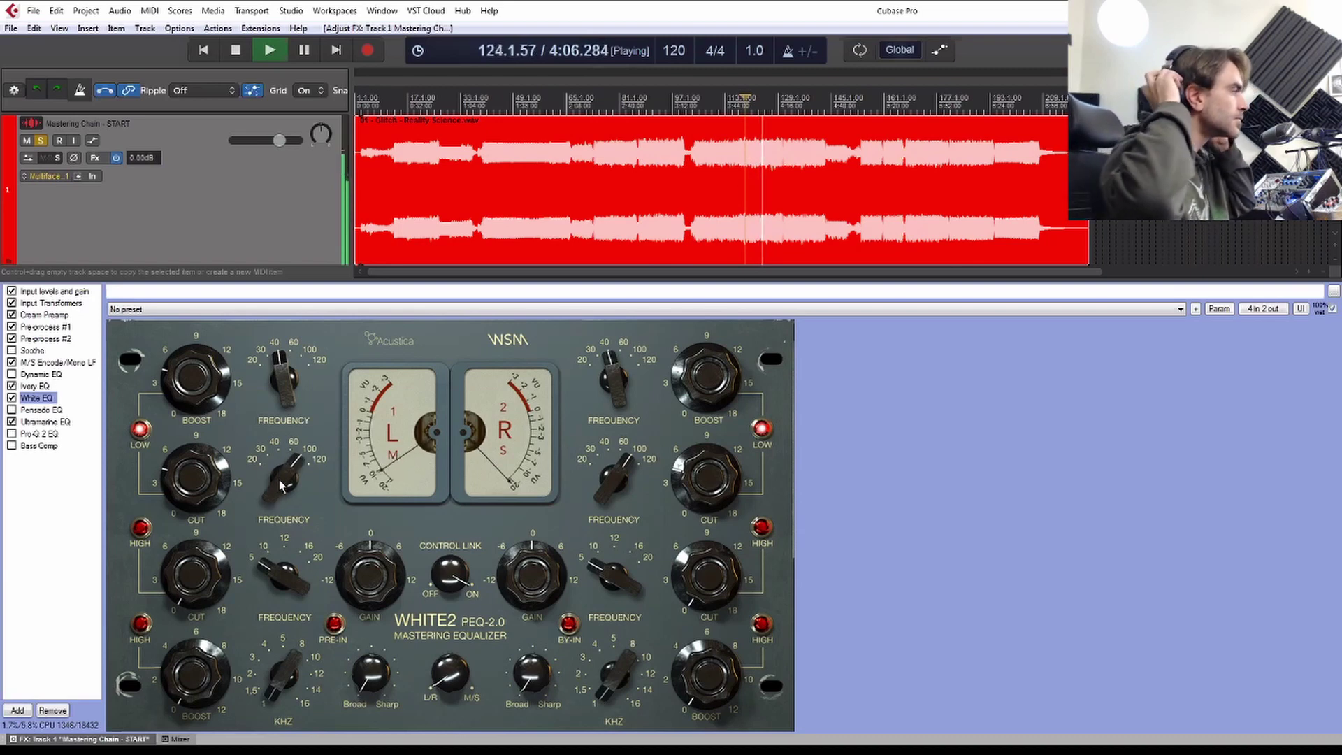
{"action": "left_click_drag", "start_coordinate": [278, 479], "coordinate": [274, 492]}
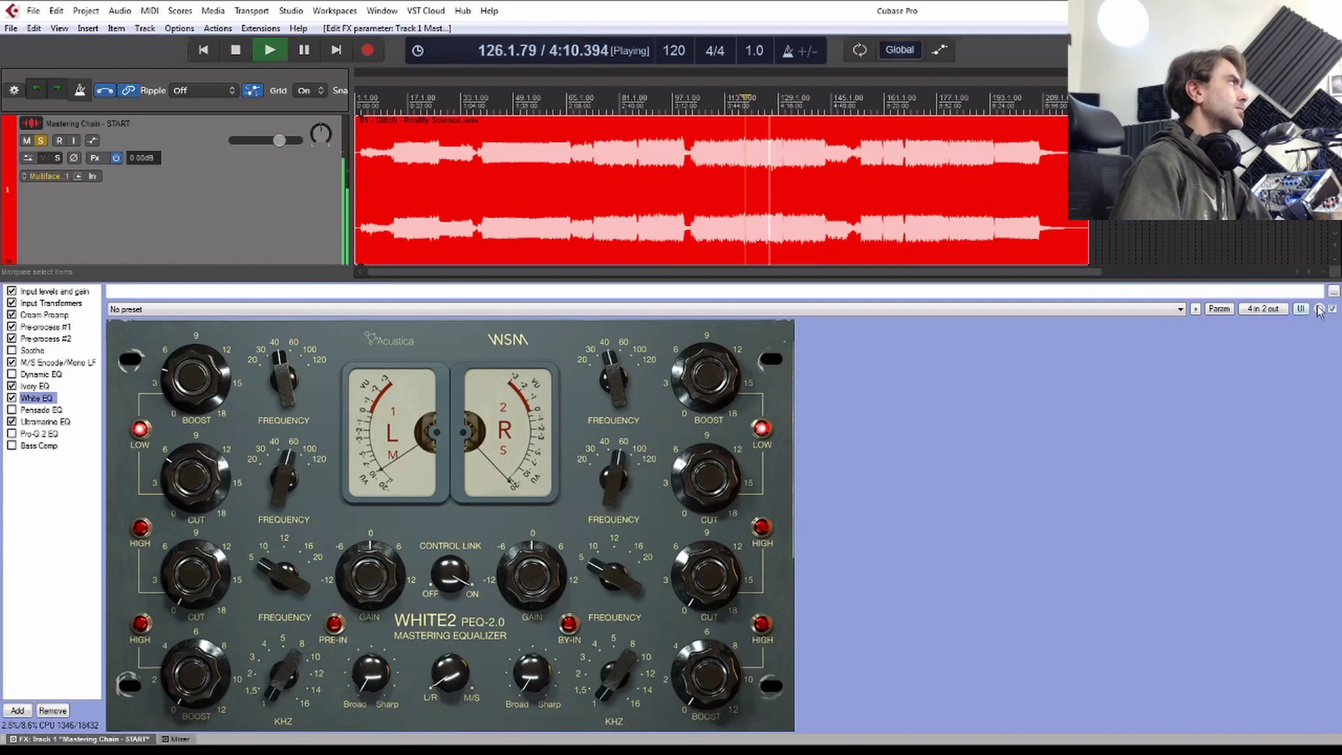
Step: Fine-tune the White EQ's low cut and low boost amounts and compare the result using its wet/dry mix
{"action": "mouse_move", "coordinate": [1318, 308]}
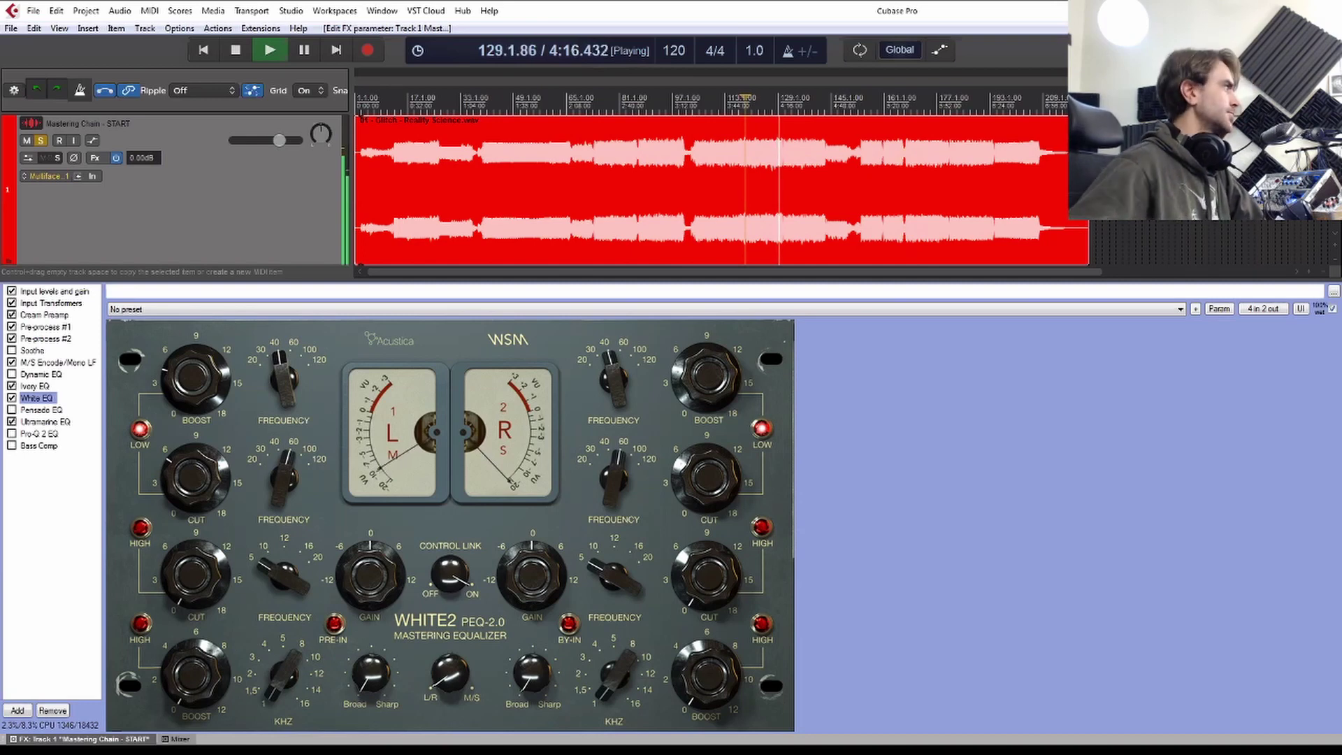
{"action": "left_click", "coordinate": [200, 480]}
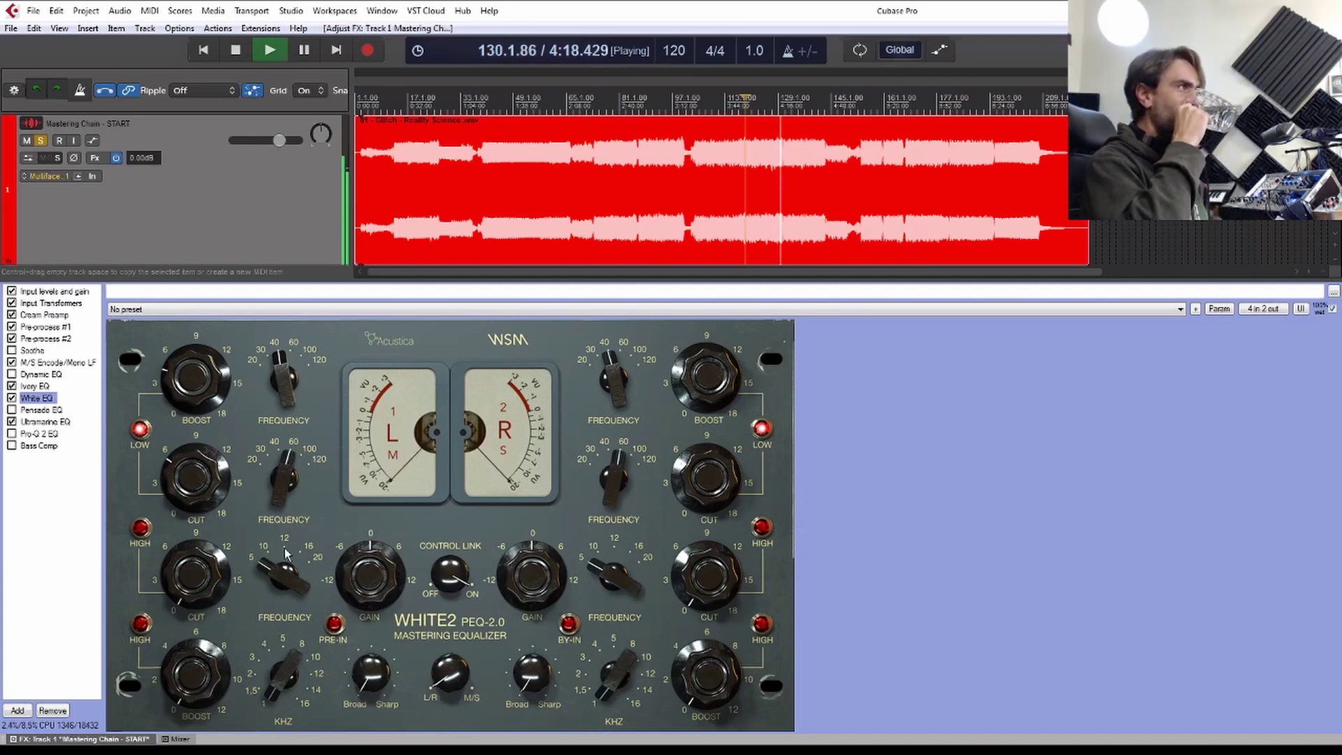
{"action": "left_click_drag", "start_coordinate": [201, 480], "coordinate": [199, 476]}
{"action": "left_click_drag", "start_coordinate": [194, 386], "coordinate": [197, 381]}
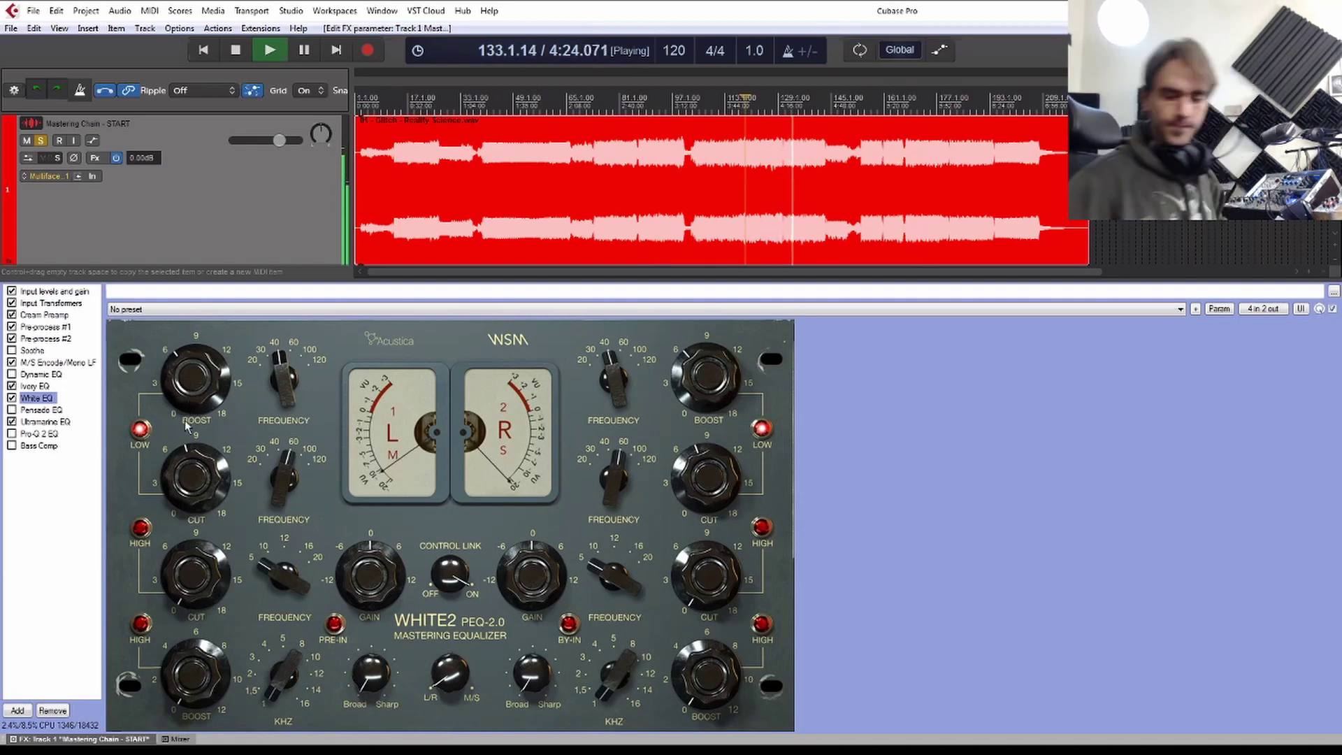
{"action": "left_click_drag", "start_coordinate": [189, 419], "coordinate": [201, 458]}
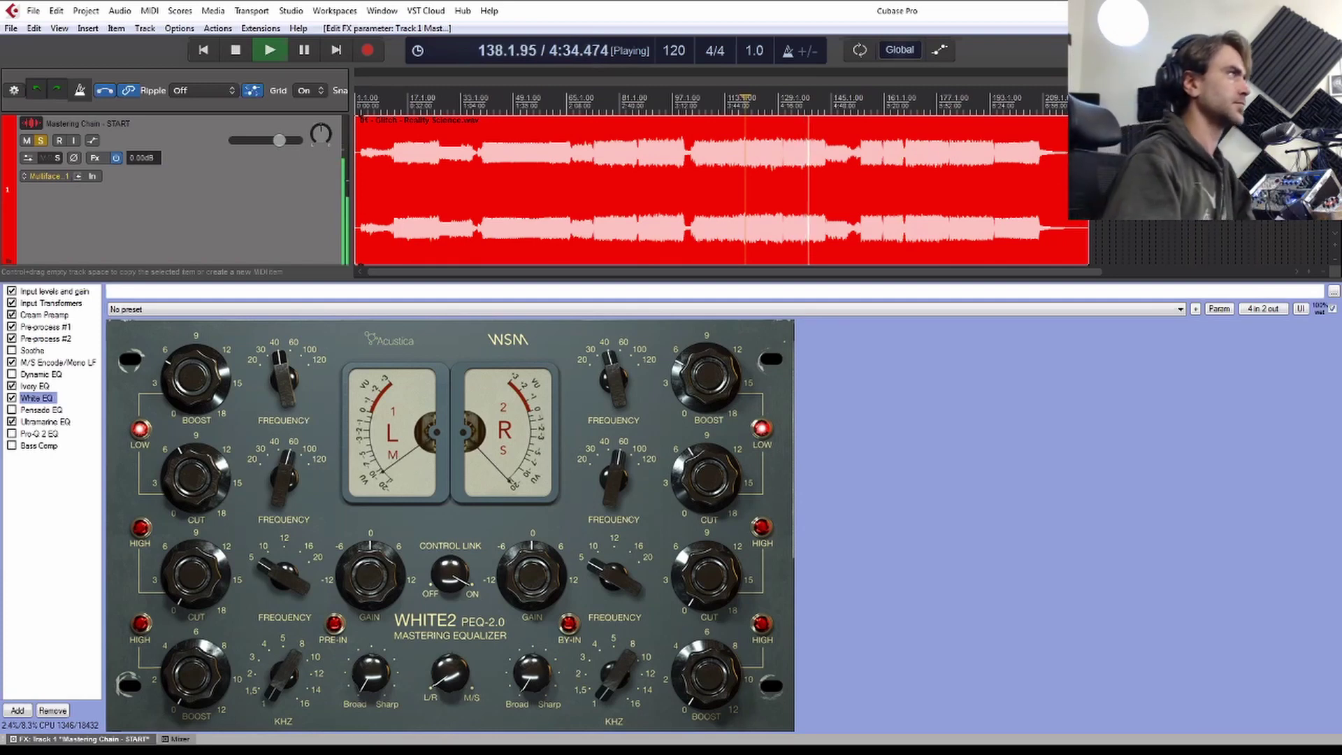
{"action": "left_click_drag", "start_coordinate": [1319, 308], "coordinate": [1319, 308]}
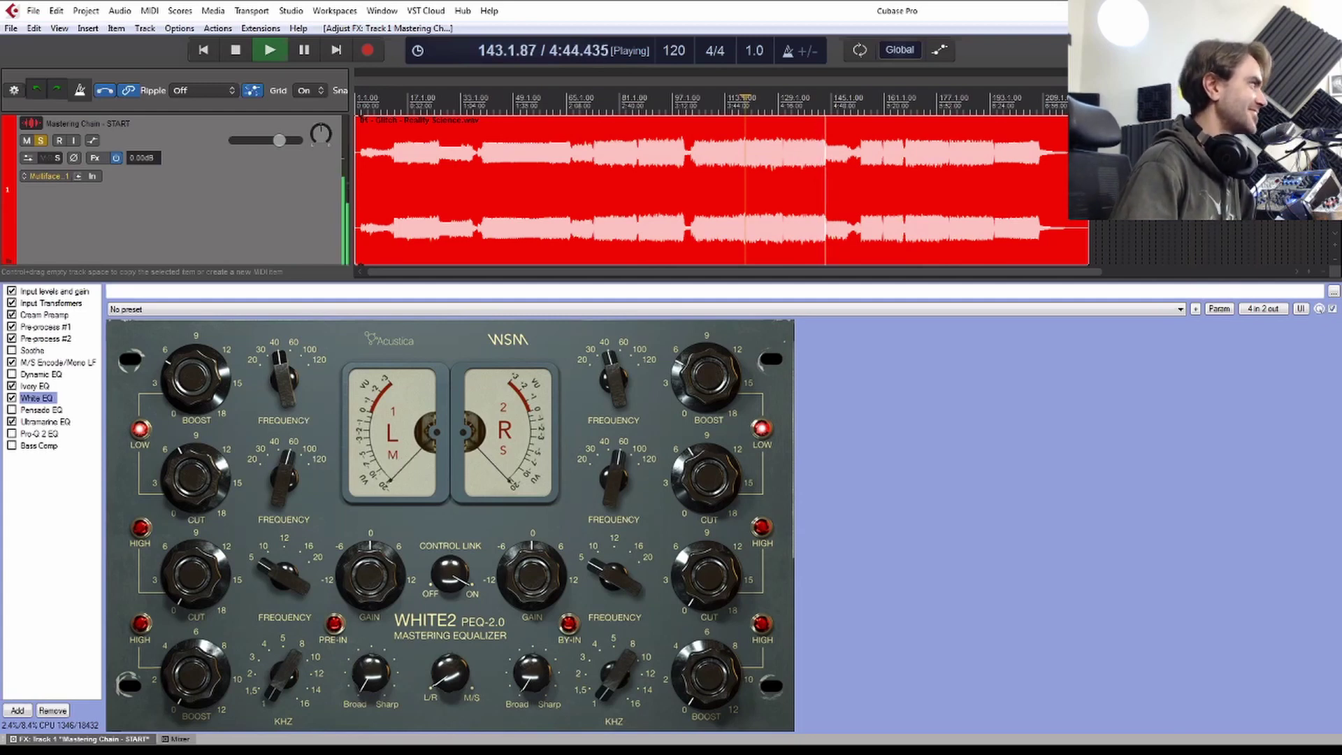
Step: Replay the loud section, compare the White EQ wet and dry, and readjust its low boost and cut
{"action": "key", "text": "space"}
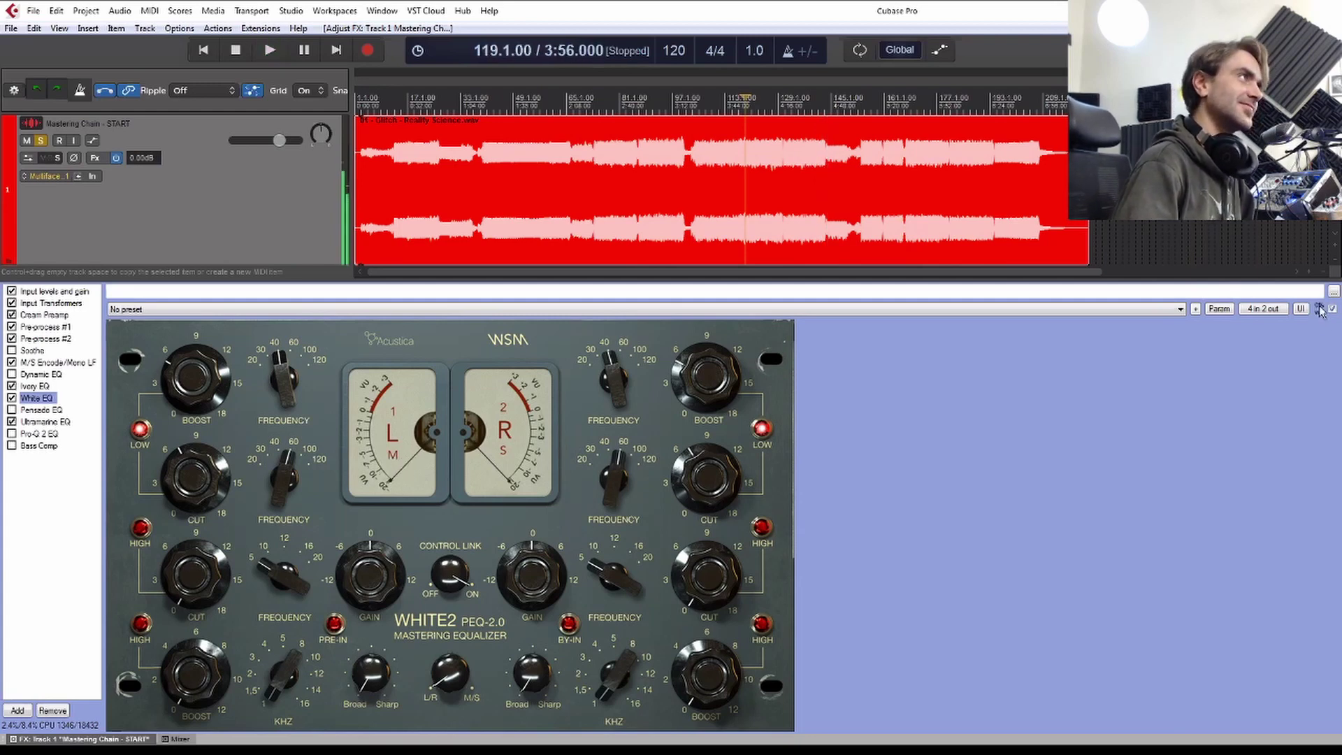
{"action": "key", "text": "space"}
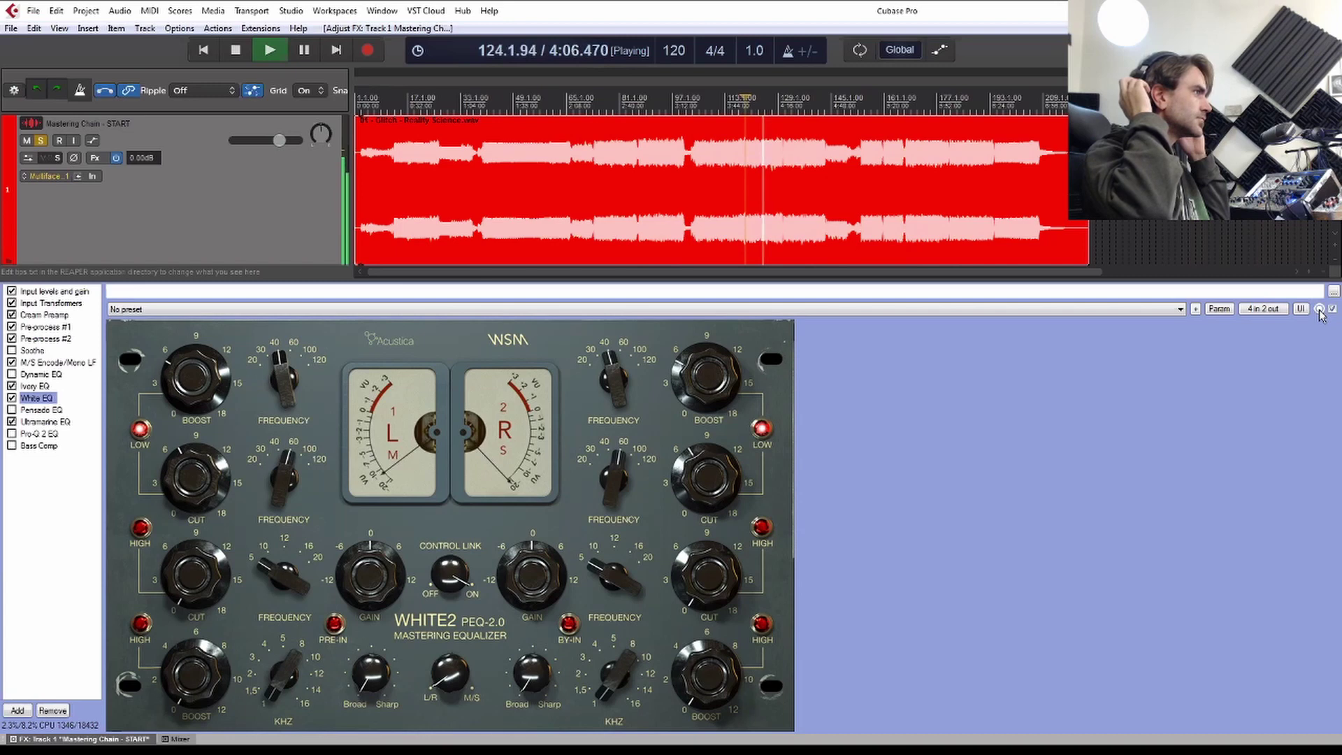
{"action": "left_click_drag", "start_coordinate": [1319, 310], "coordinate": [1319, 363]}
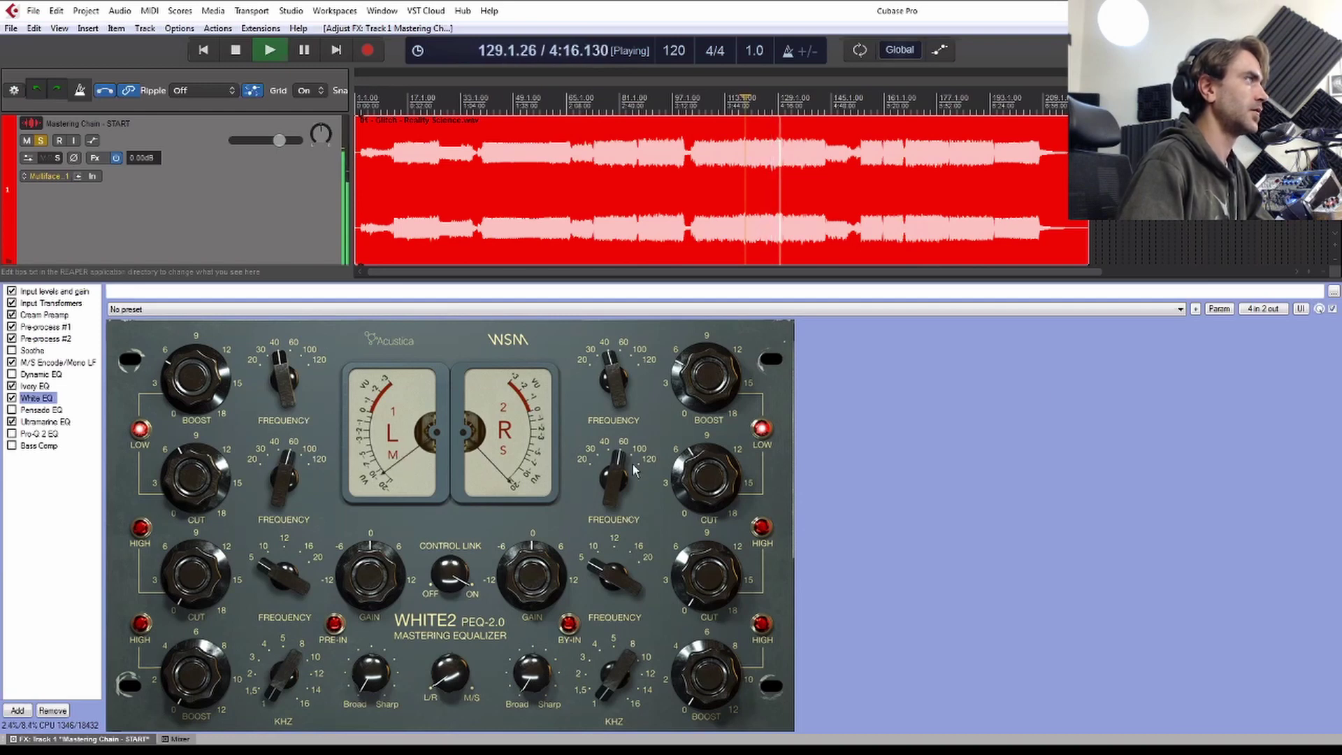
{"action": "left_click_drag", "start_coordinate": [214, 399], "coordinate": [207, 403]}
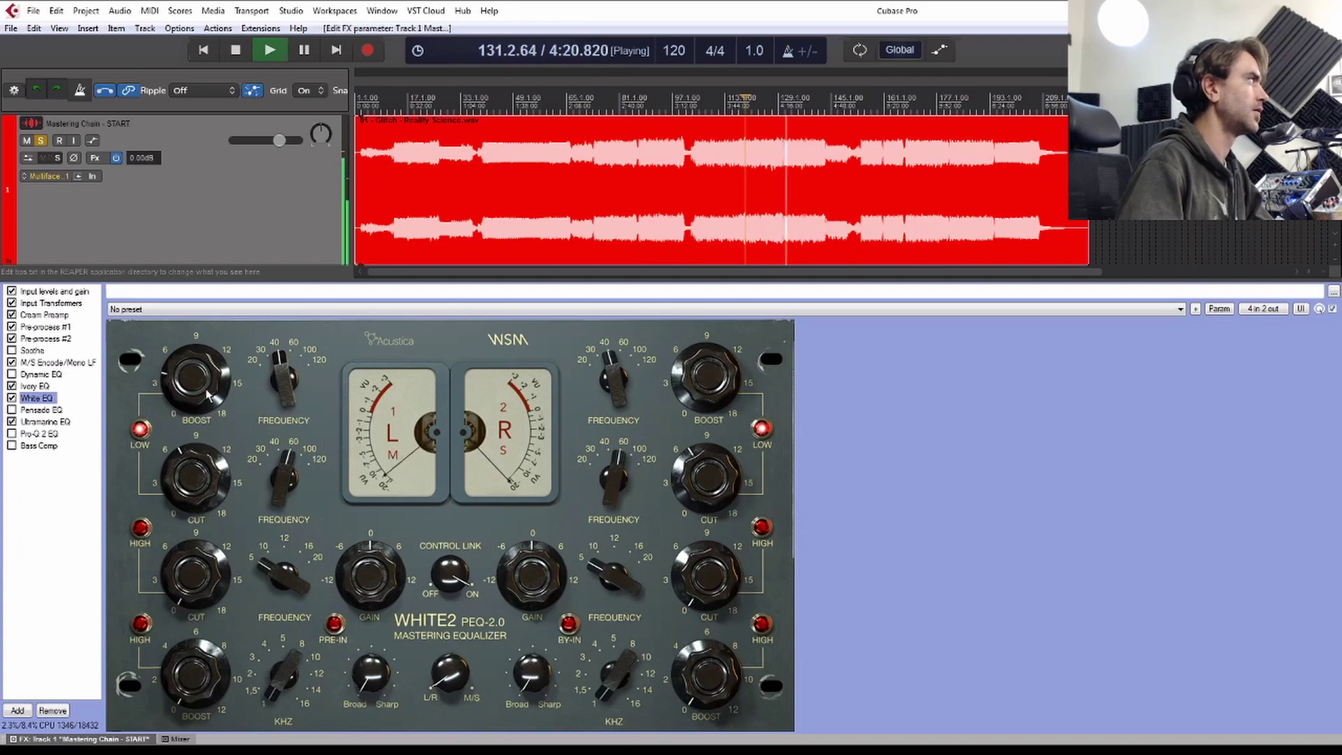
{"action": "left_click_drag", "start_coordinate": [201, 462], "coordinate": [210, 467]}
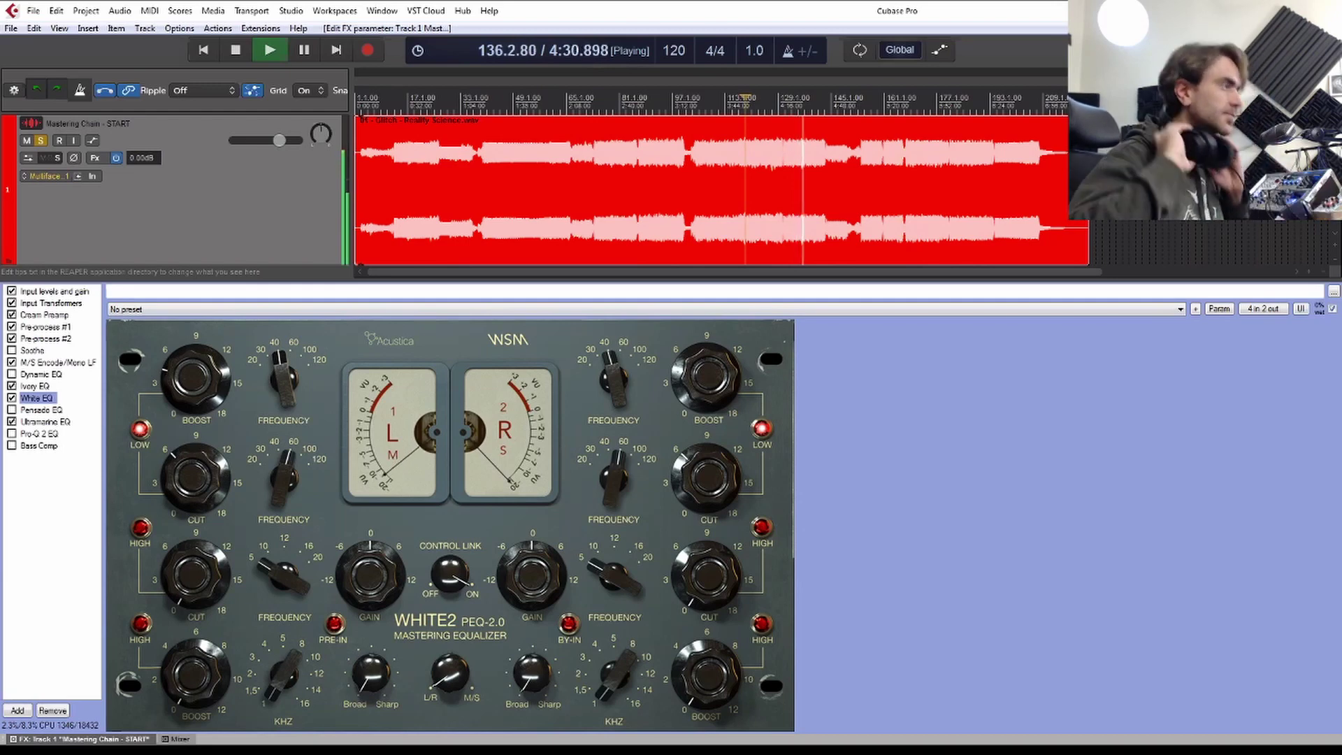
{"action": "left_click_drag", "start_coordinate": [1318, 308], "coordinate": [1319, 312]}
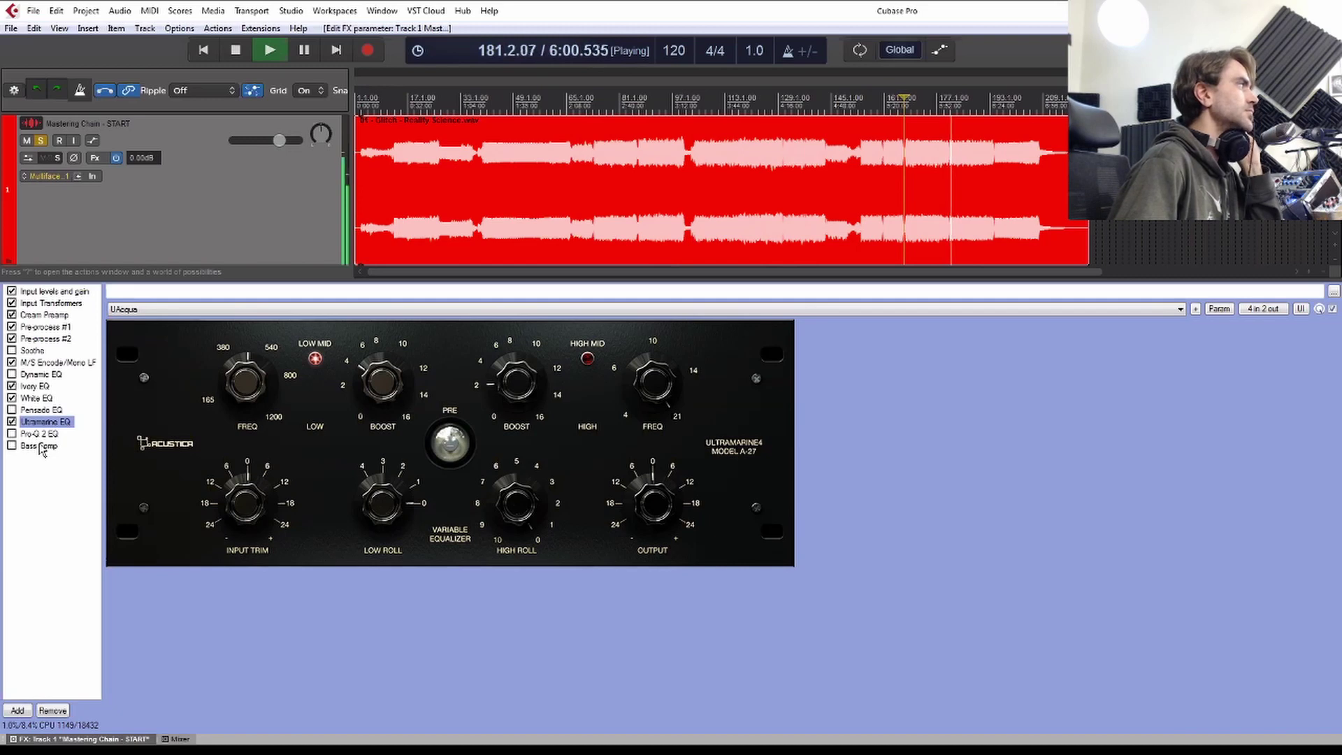
Step: Enable the Bass Comp and set its threshold to -21.9
{"action": "left_click", "coordinate": [24, 446]}
{"action": "left_click", "coordinate": [13, 446]}
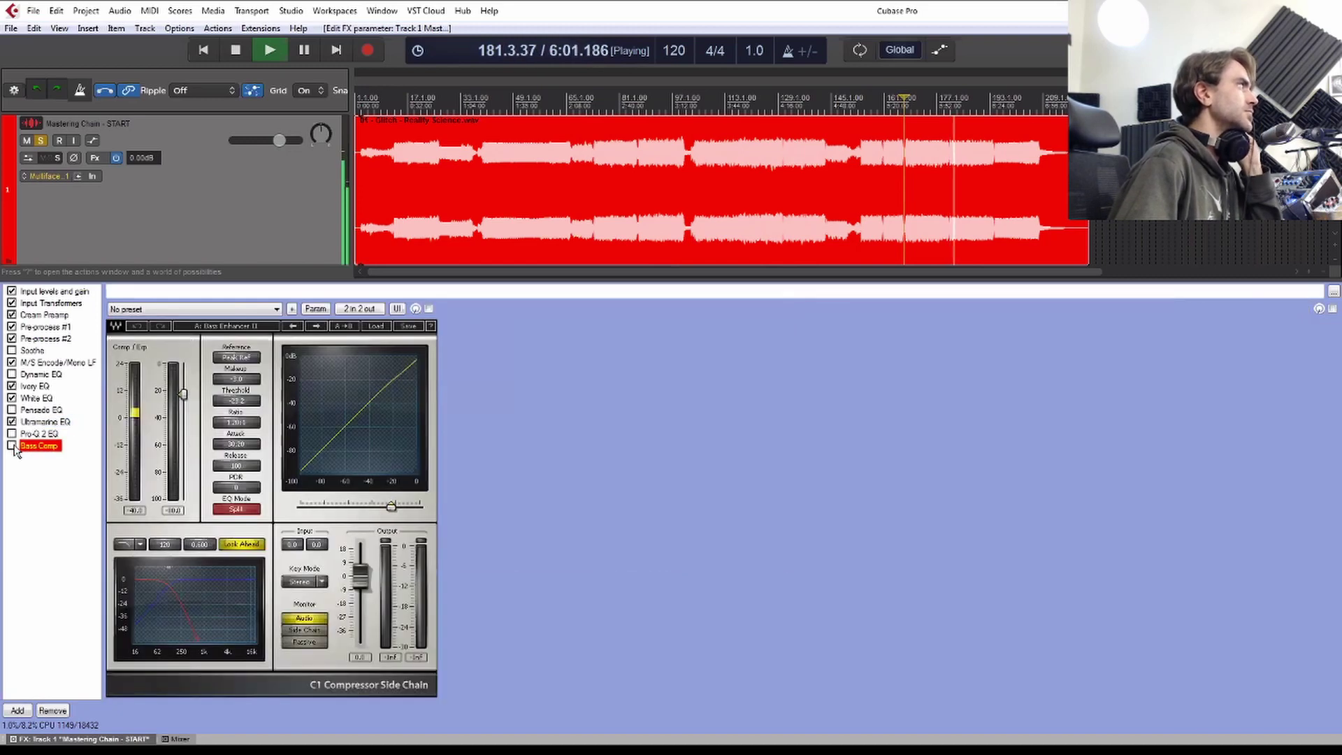
{"action": "left_click_drag", "start_coordinate": [185, 395], "coordinate": [185, 392]}
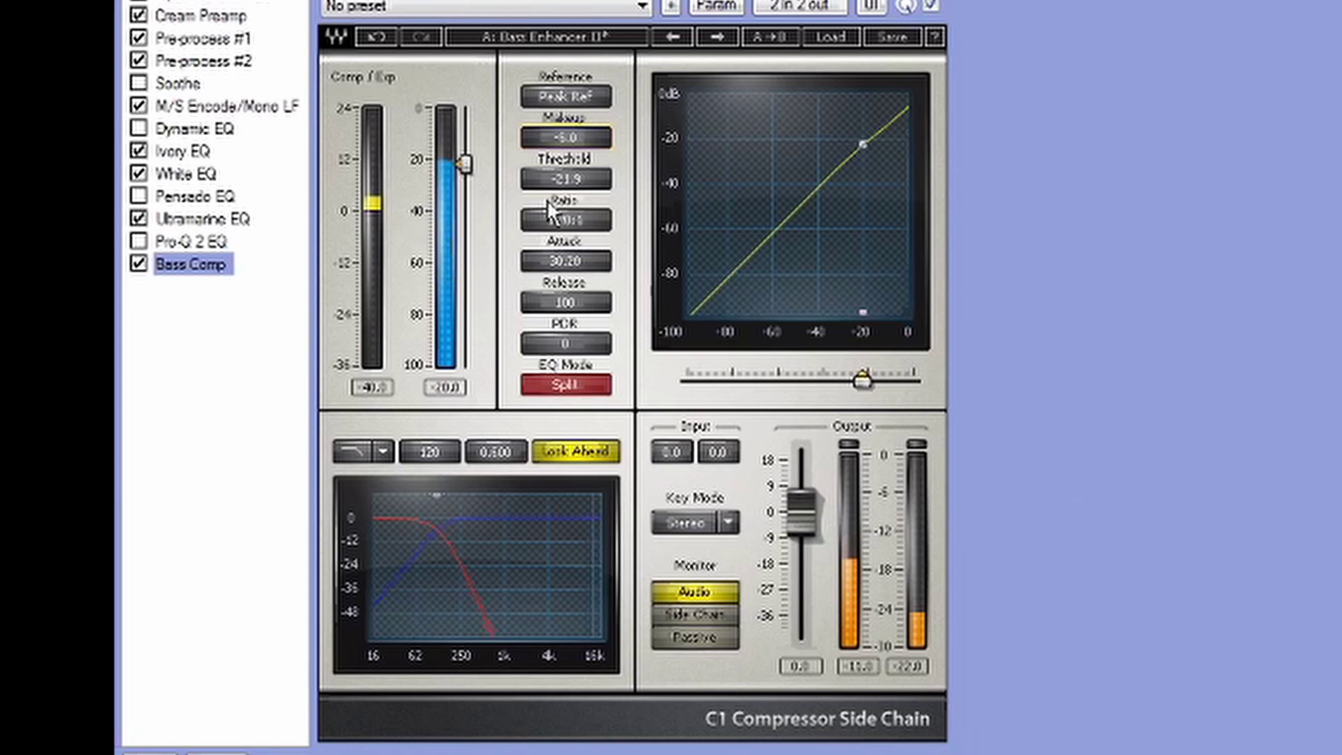
{"action": "left_click", "coordinate": [548, 200]}
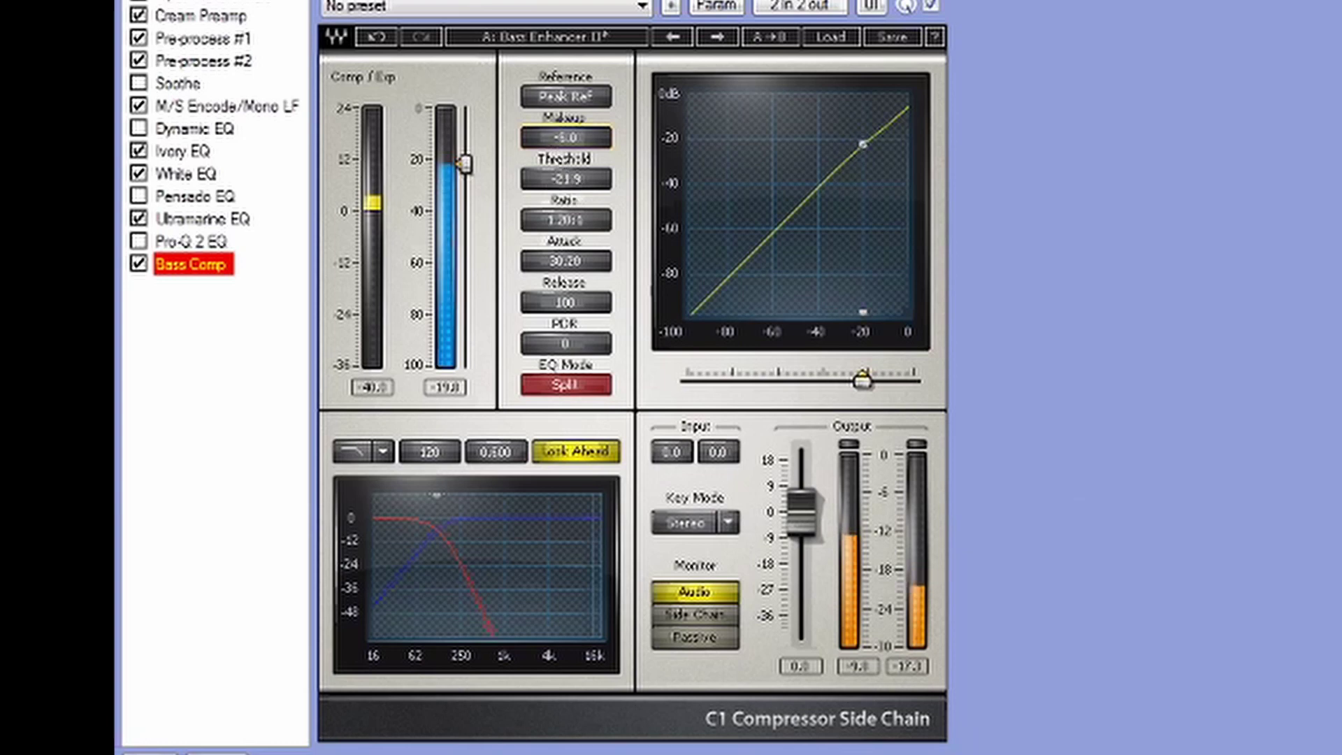
Step: Try a much lower makeup gain on the Bass Comp and return it to -6.0
{"action": "left_click_drag", "start_coordinate": [550, 126], "coordinate": [549, 161]}
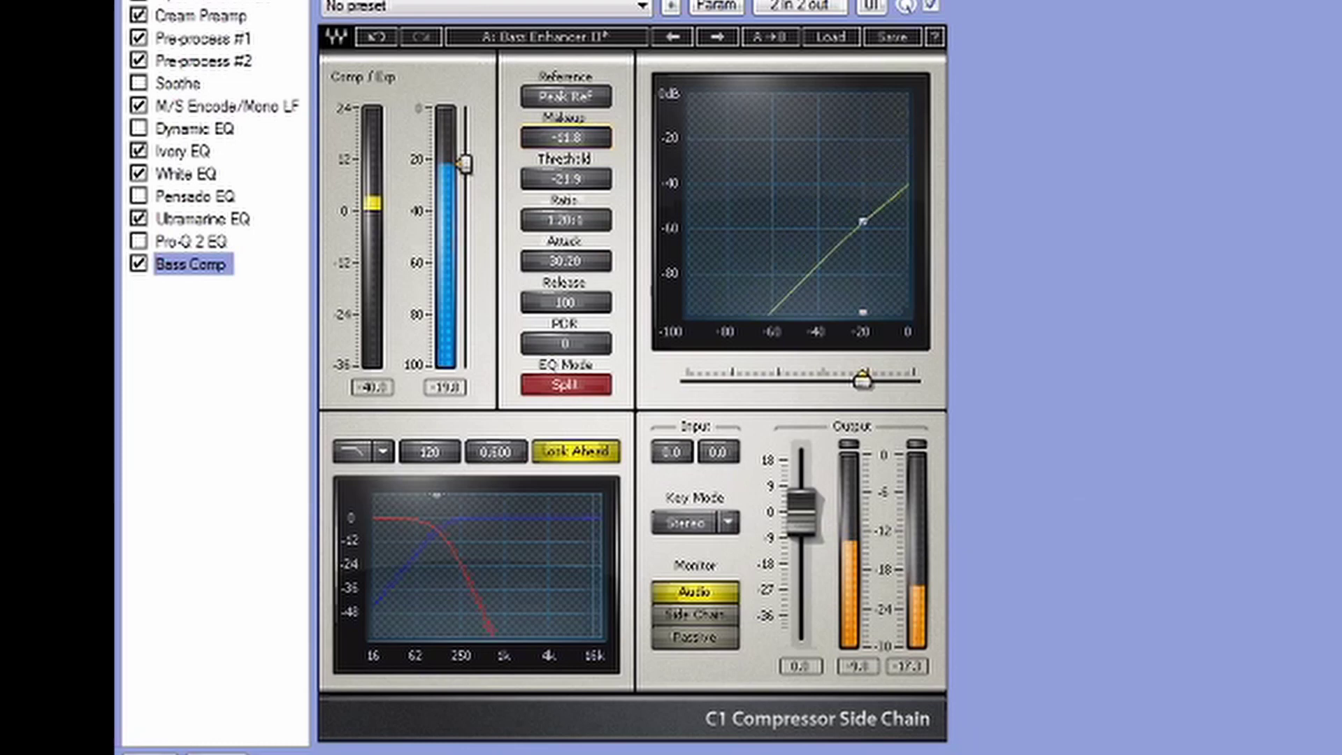
{"action": "left_click", "coordinate": [558, 137]}
{"action": "type", "text": "-1"}
{"action": "key", "text": "Return"}
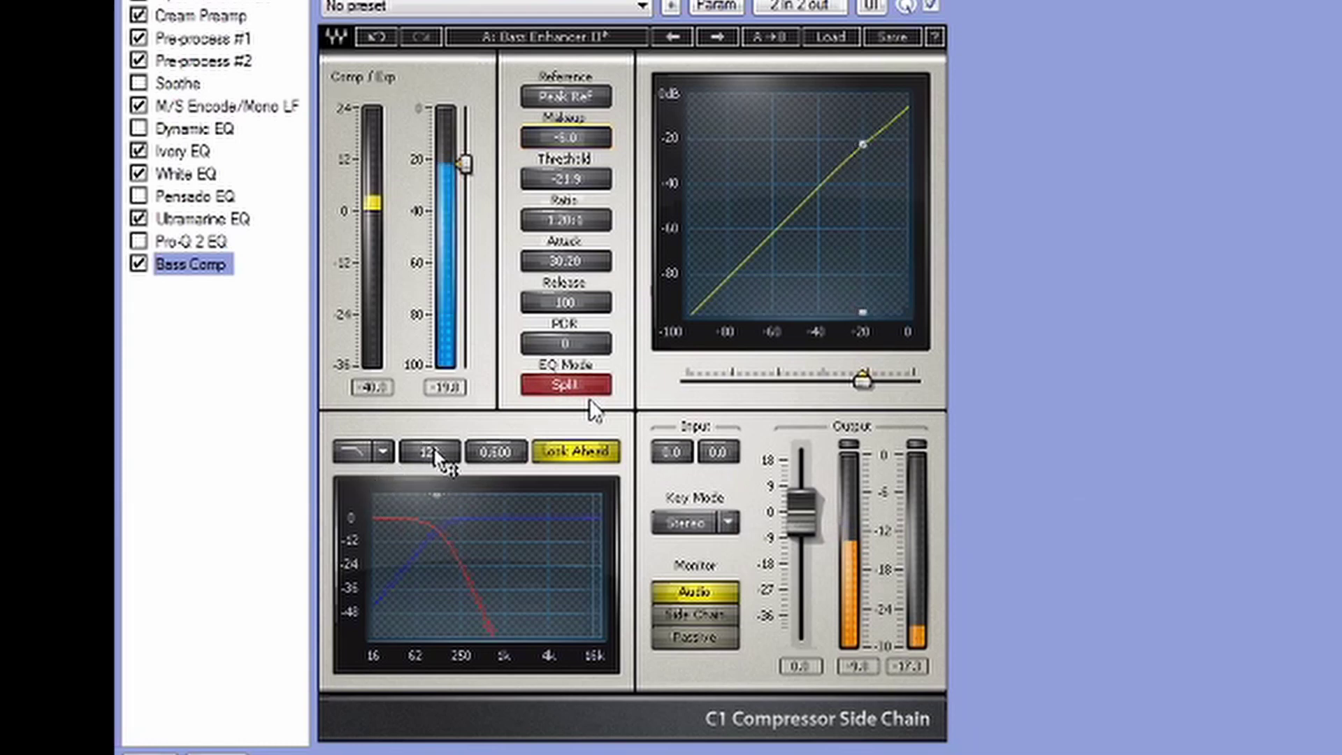
{"action": "left_click_drag", "start_coordinate": [495, 453], "coordinate": [495, 453]}
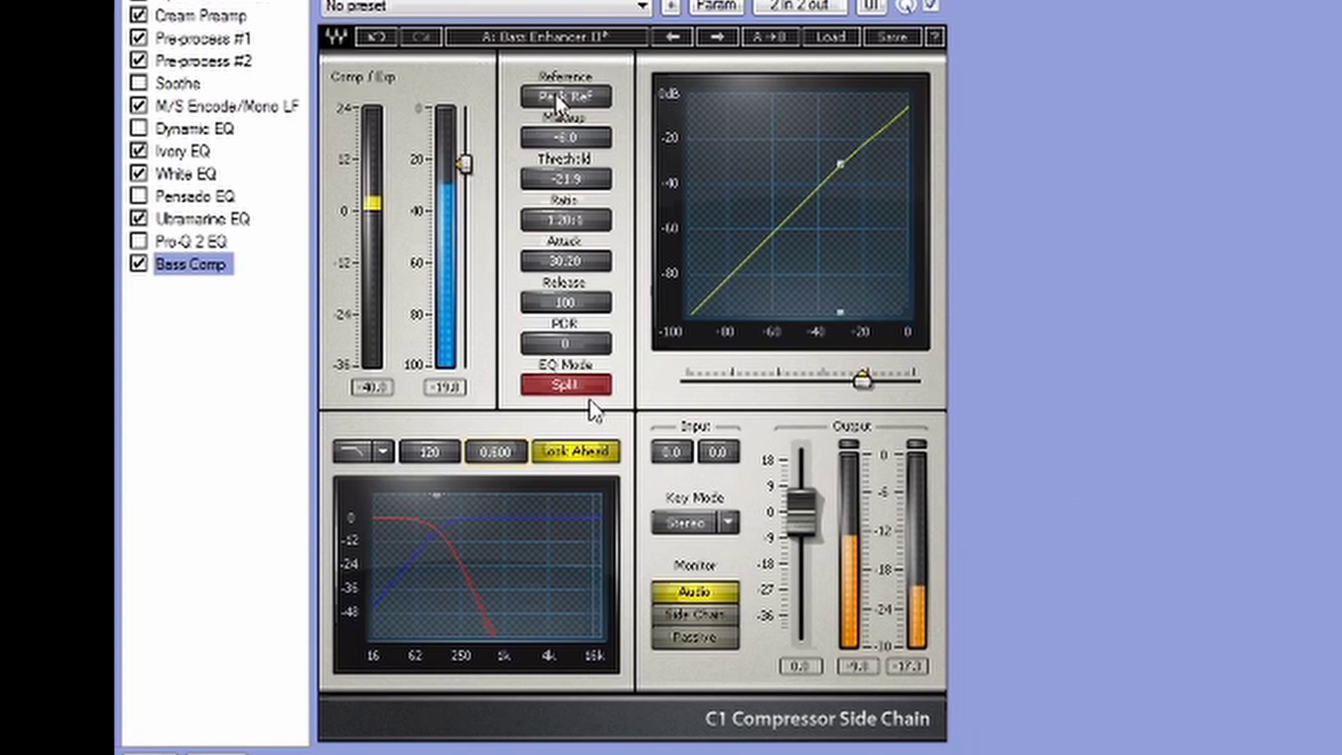
{"action": "left_click_drag", "start_coordinate": [466, 165], "coordinate": [464, 161]}
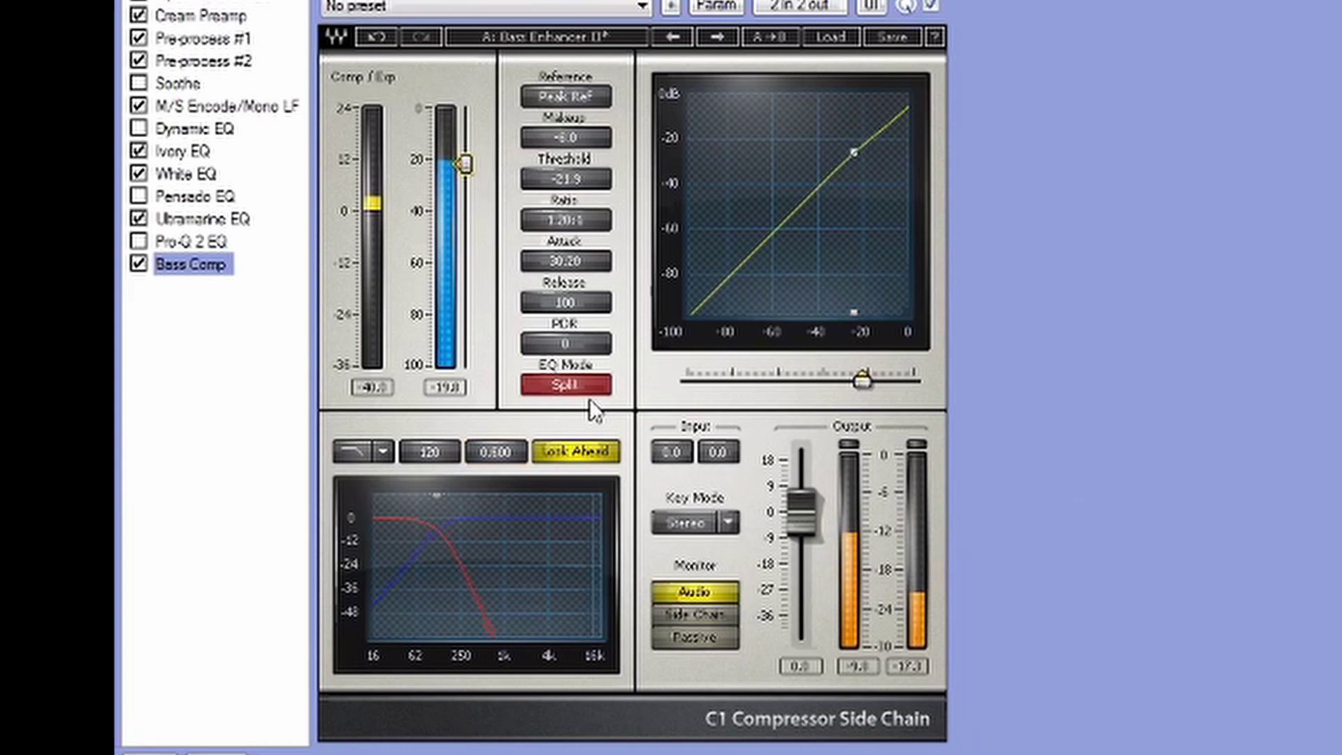
{"action": "left_click_drag", "start_coordinate": [466, 165], "coordinate": [467, 167]}
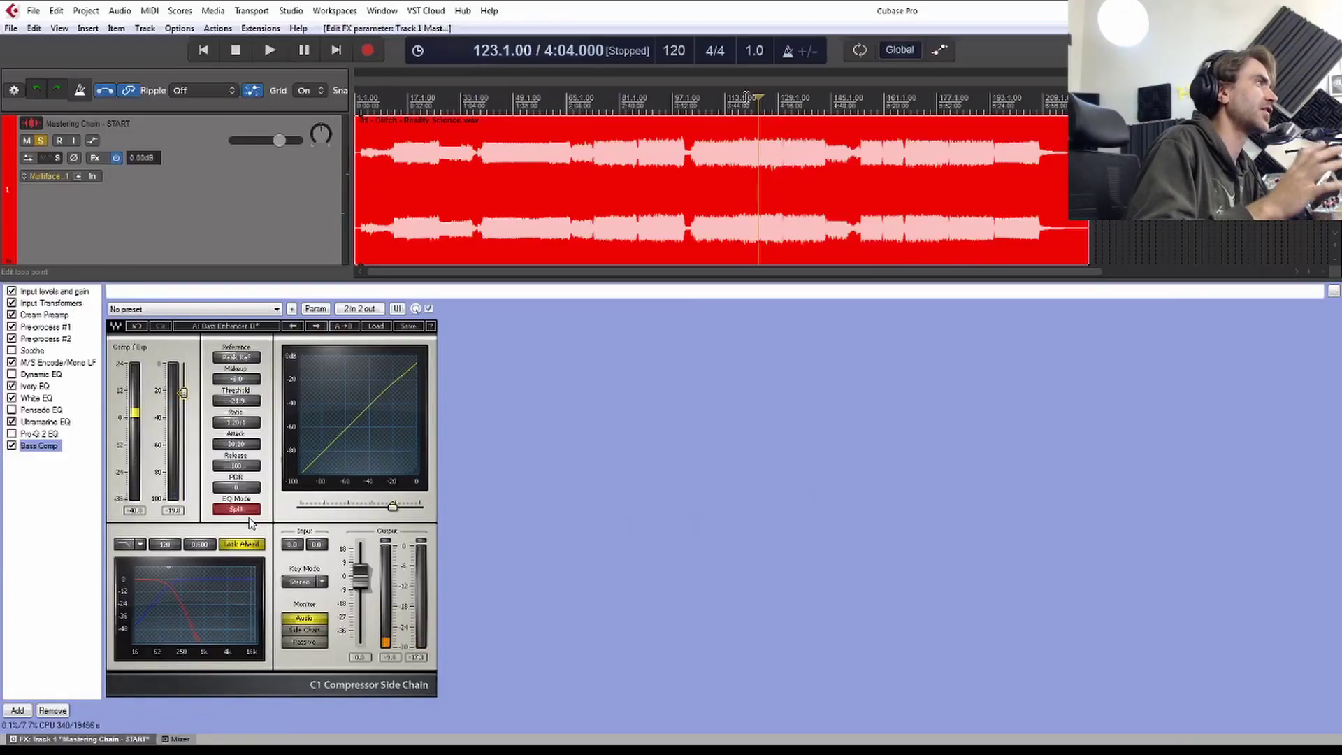
Step: Audition the middle loud section repeatedly through the Bass Comp
{"action": "key", "text": "space"}
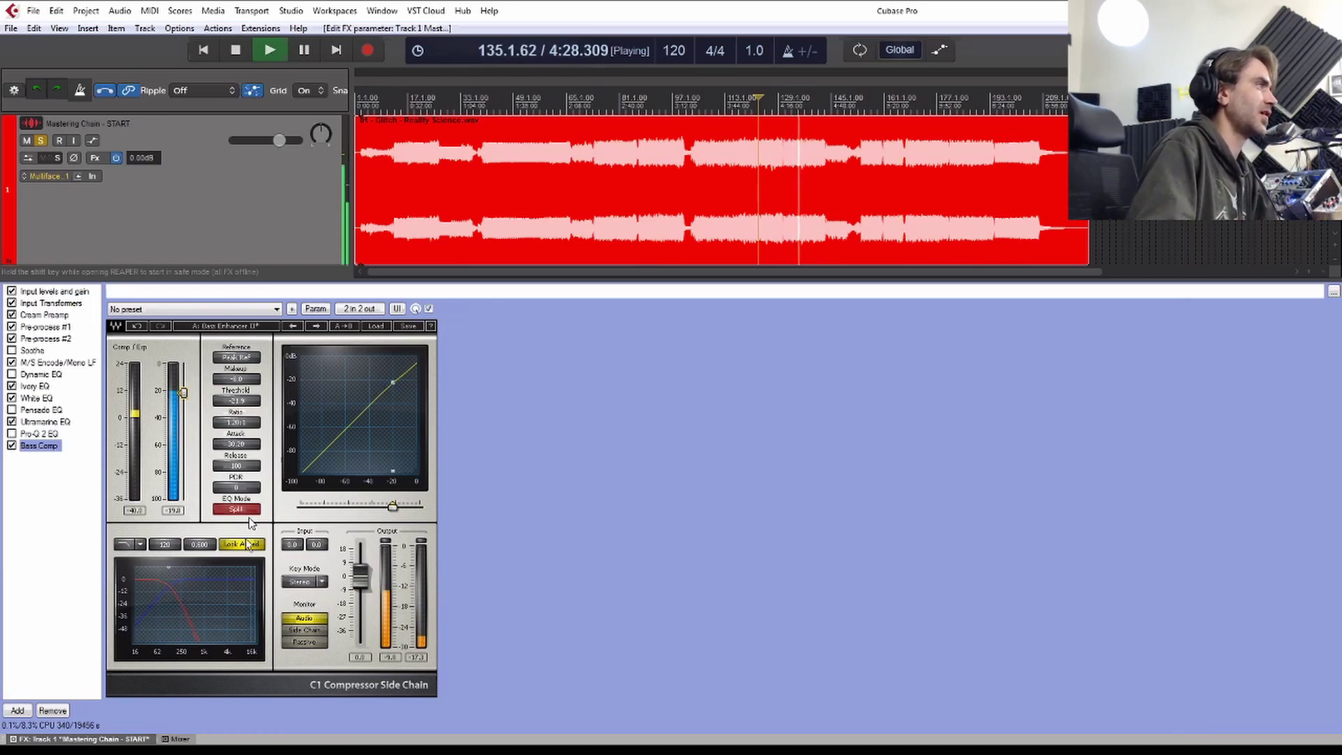
{"action": "key", "text": "space"}
{"action": "key", "text": "space"}
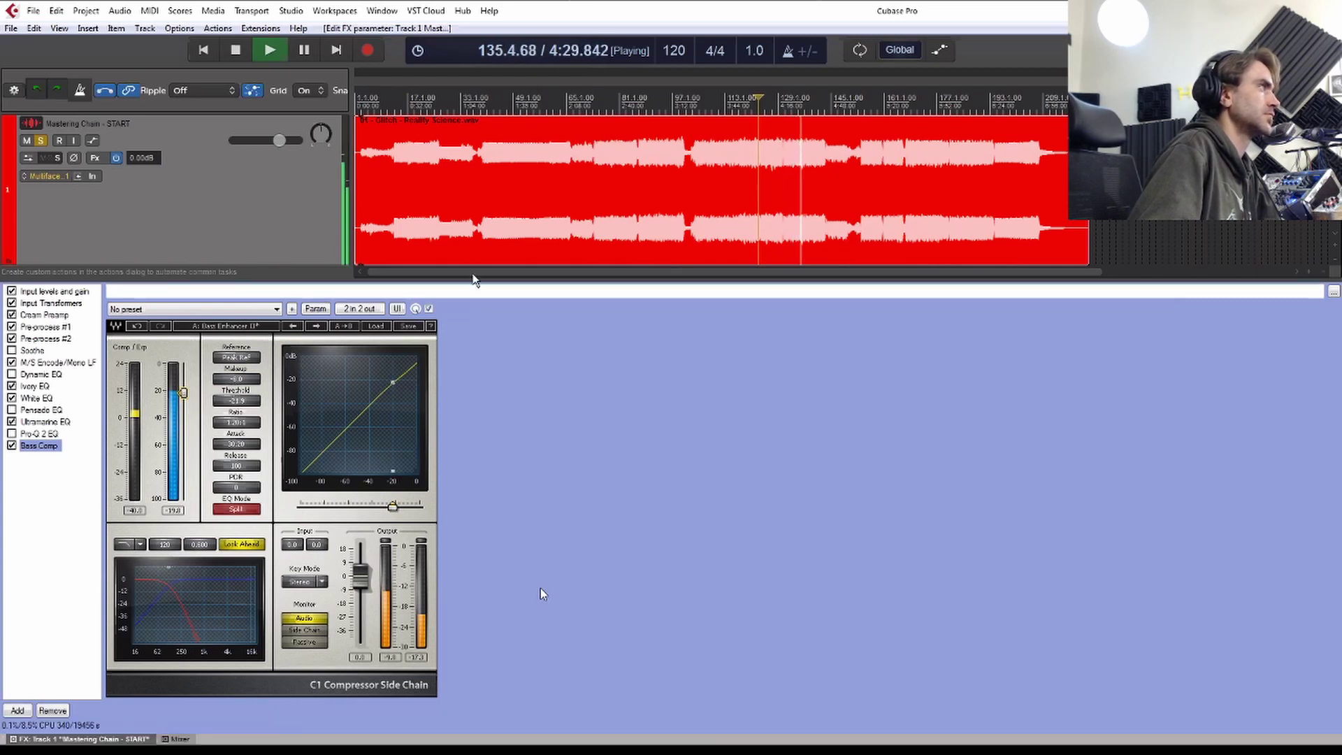
{"action": "key", "text": "space"}
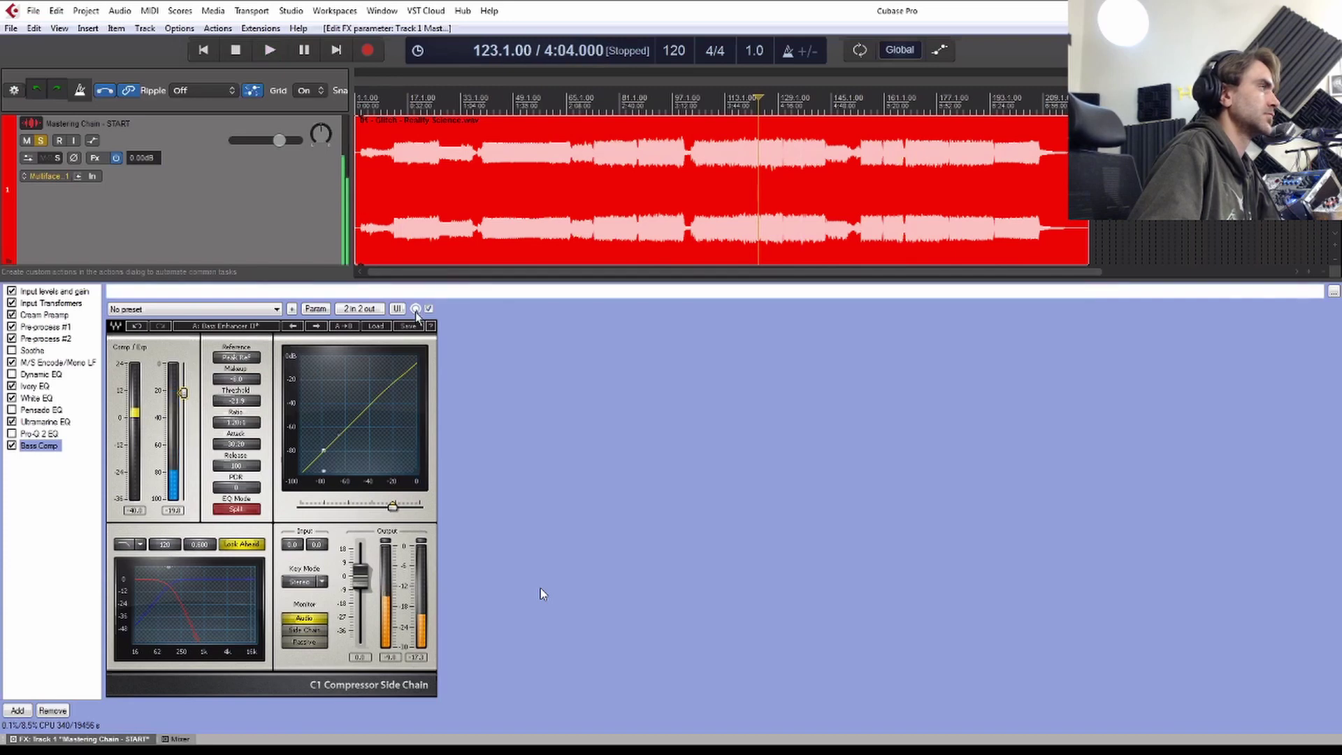
Step: Compare playback of the middle loud section with the earlier section while watching the spectrum and loudness analysers
{"action": "key", "text": "space"}
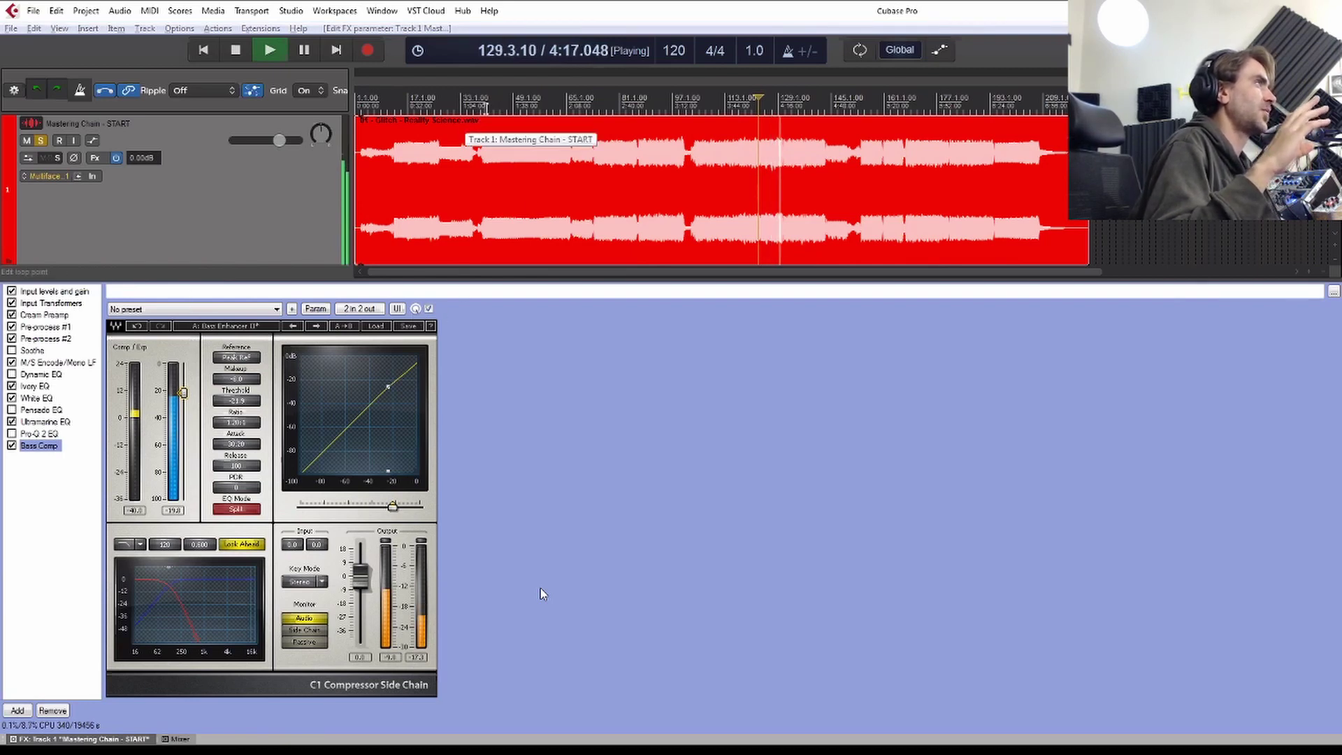
{"action": "left_click", "coordinate": [487, 105]}
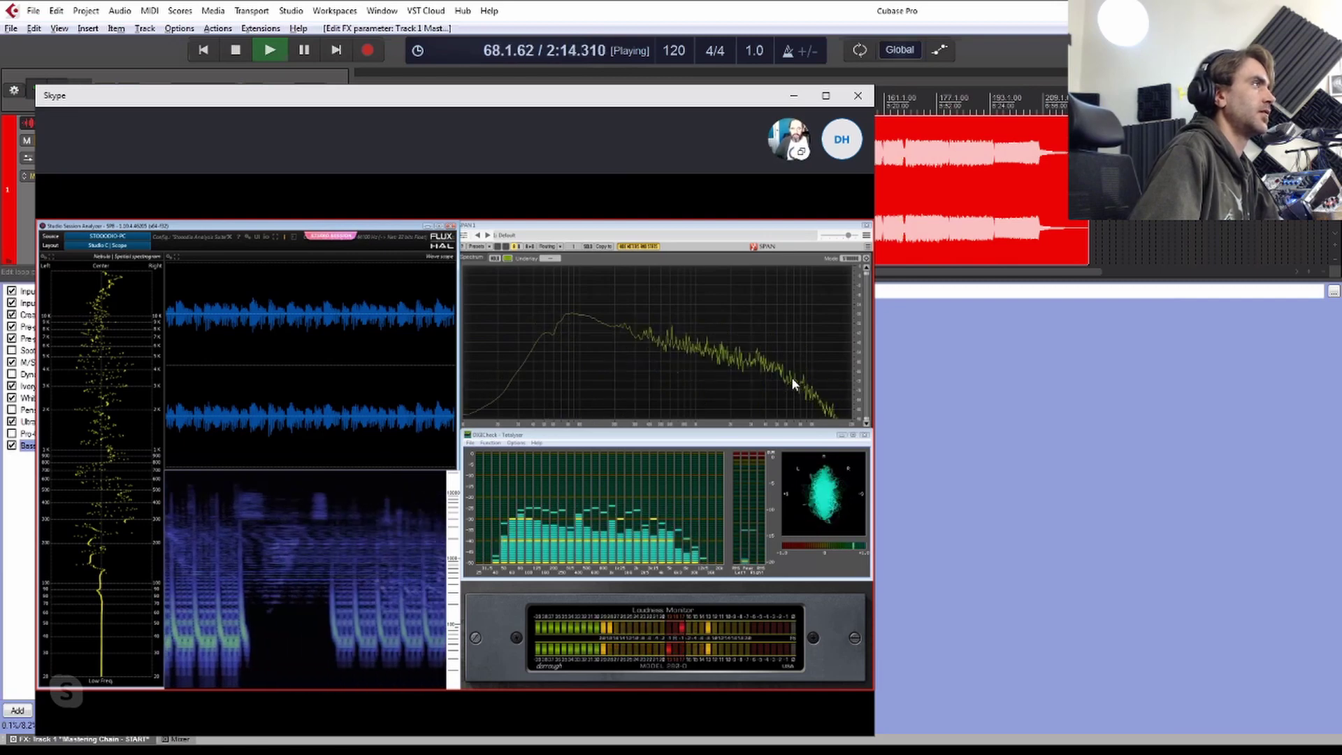
{"action": "key", "text": "2"}
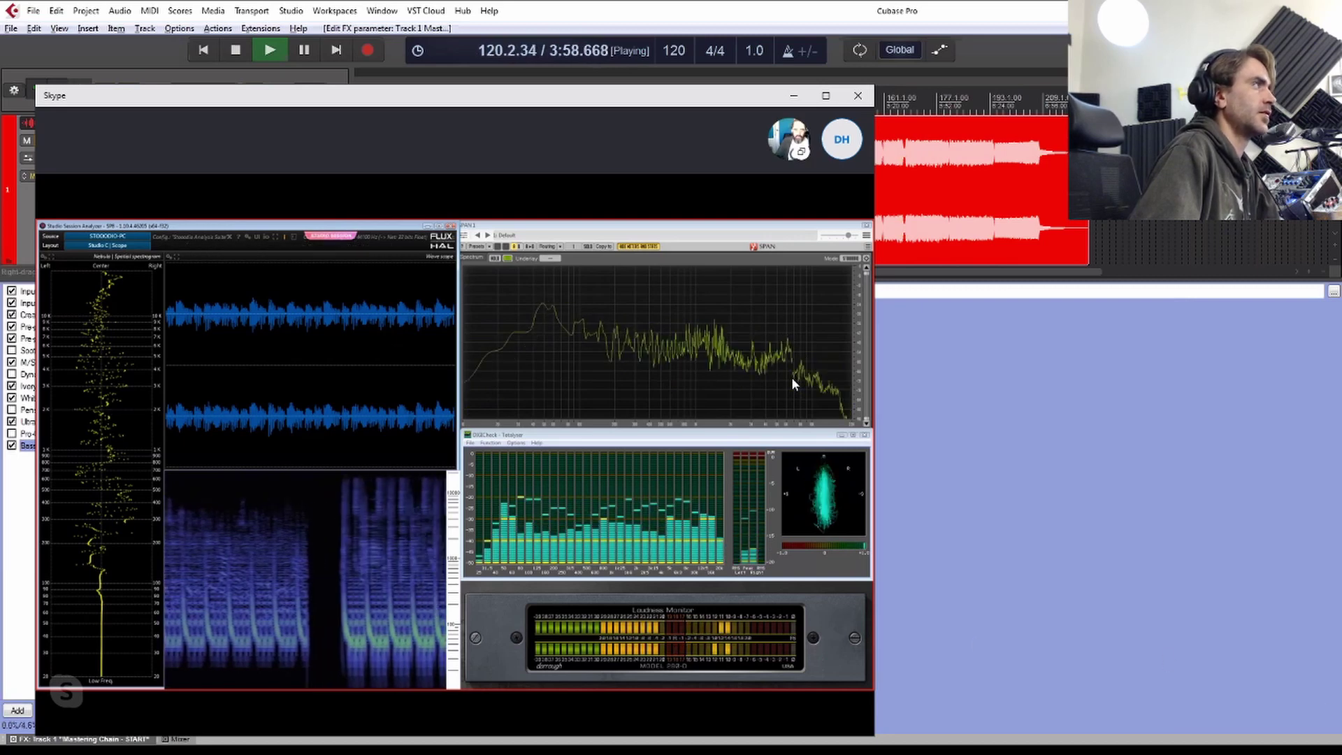
{"action": "mouse_move", "coordinate": [782, 379]}
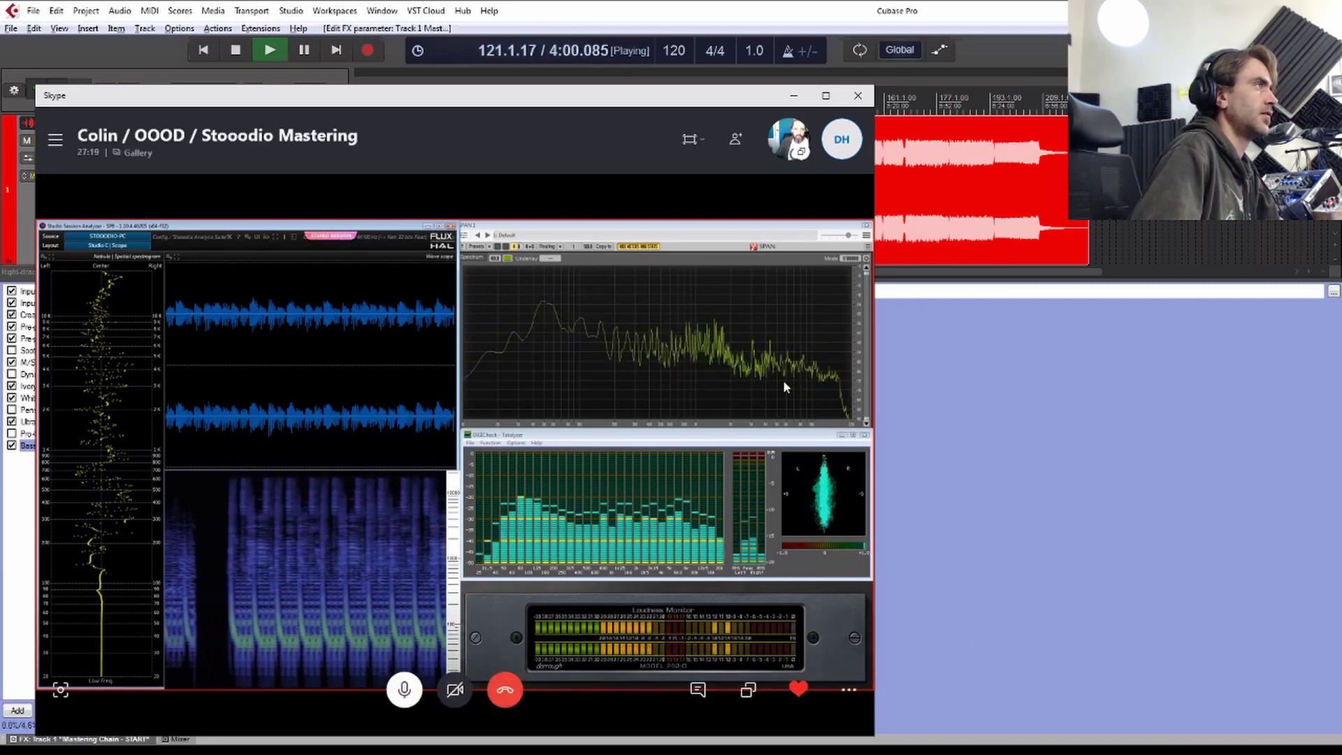
{"action": "key", "text": "1"}
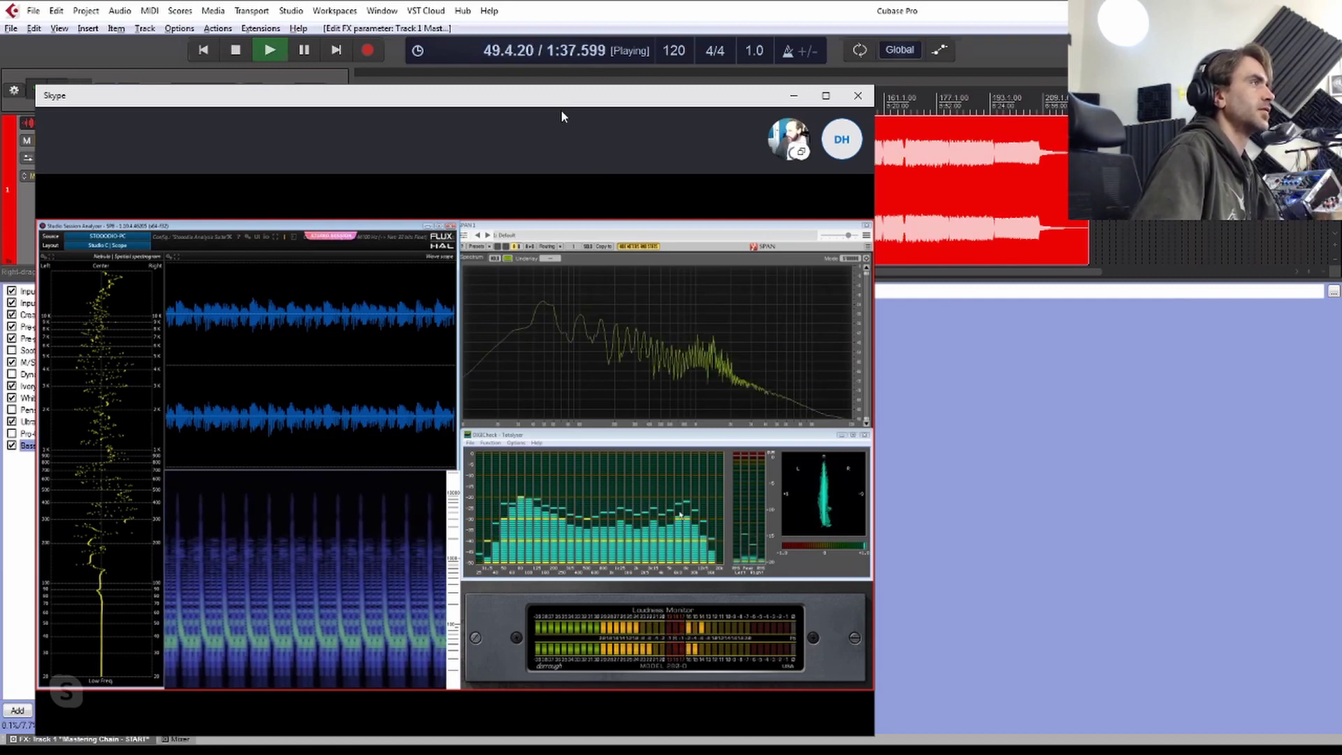
{"action": "mouse_move", "coordinate": [524, 140]}
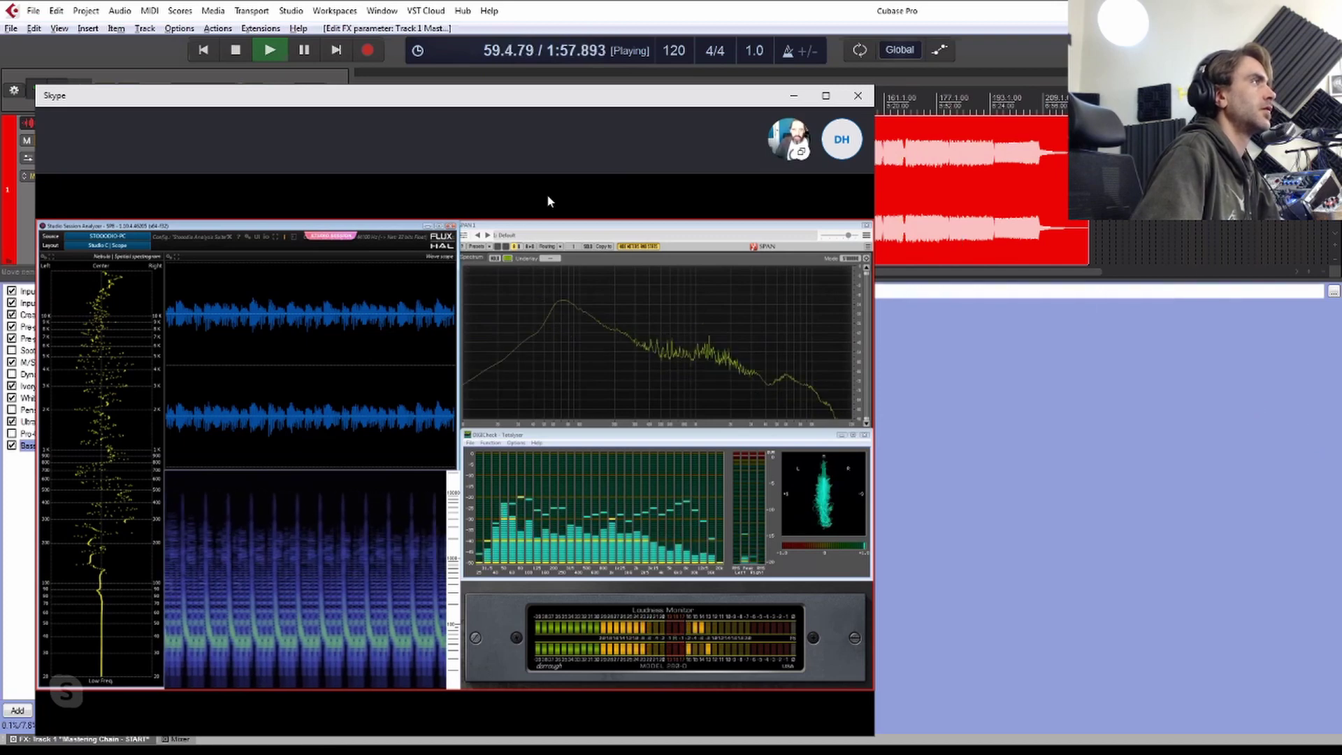
{"action": "mouse_move", "coordinate": [600, 180]}
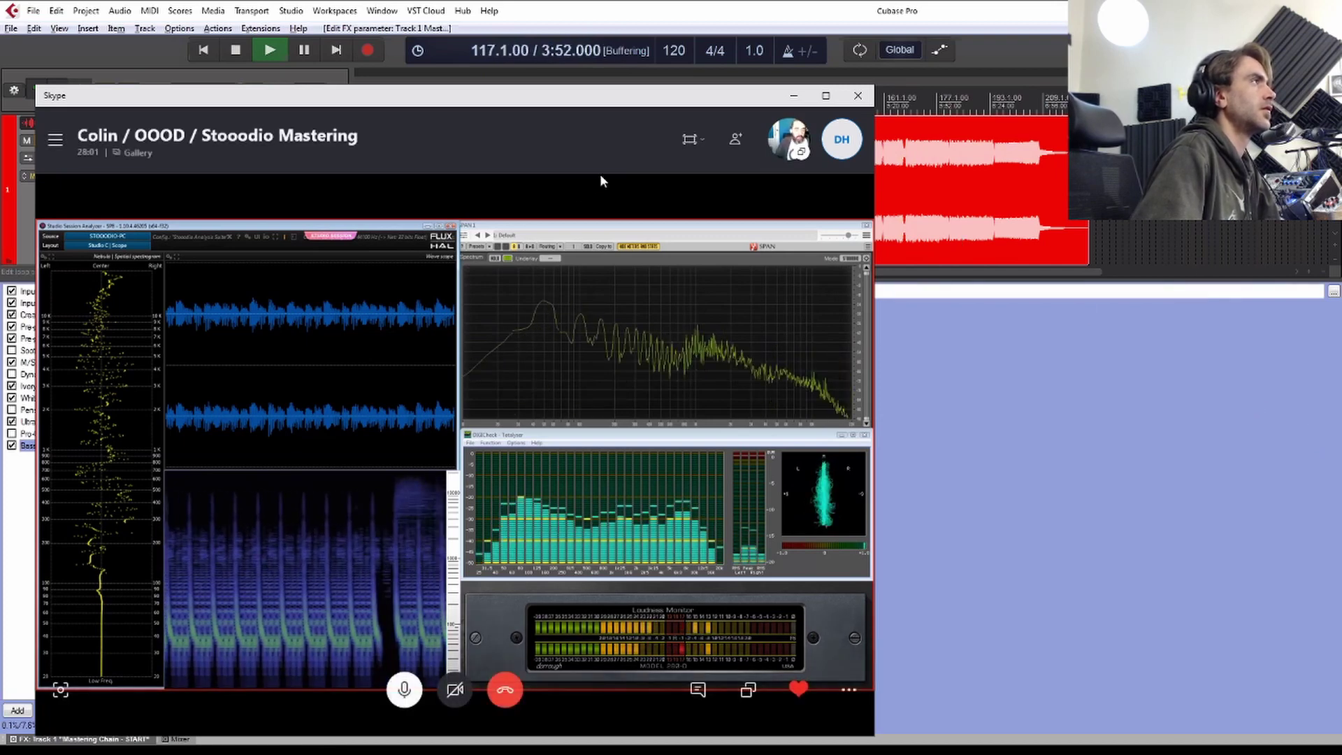
Step: Open the Dynamic EQ in the mastering chain and enable it
{"action": "key", "text": "shift+n"}
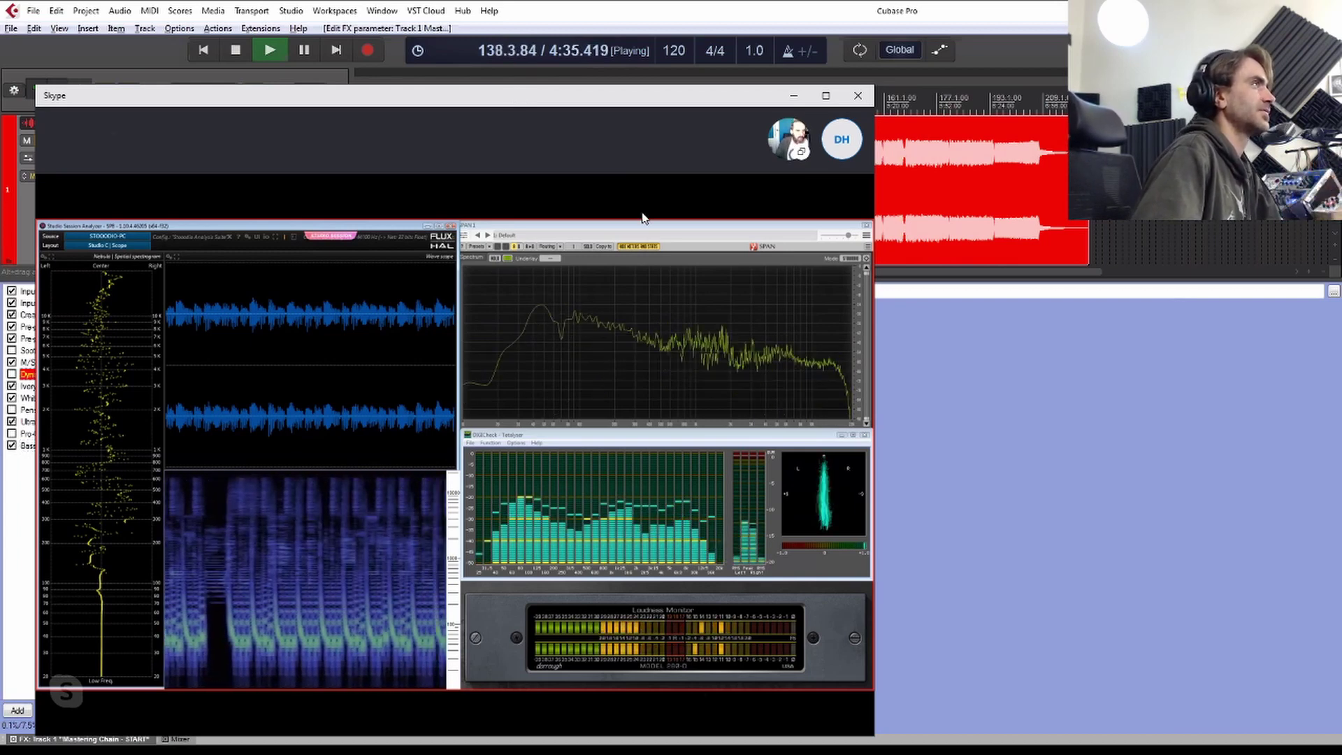
{"action": "mouse_move", "coordinate": [640, 199]}
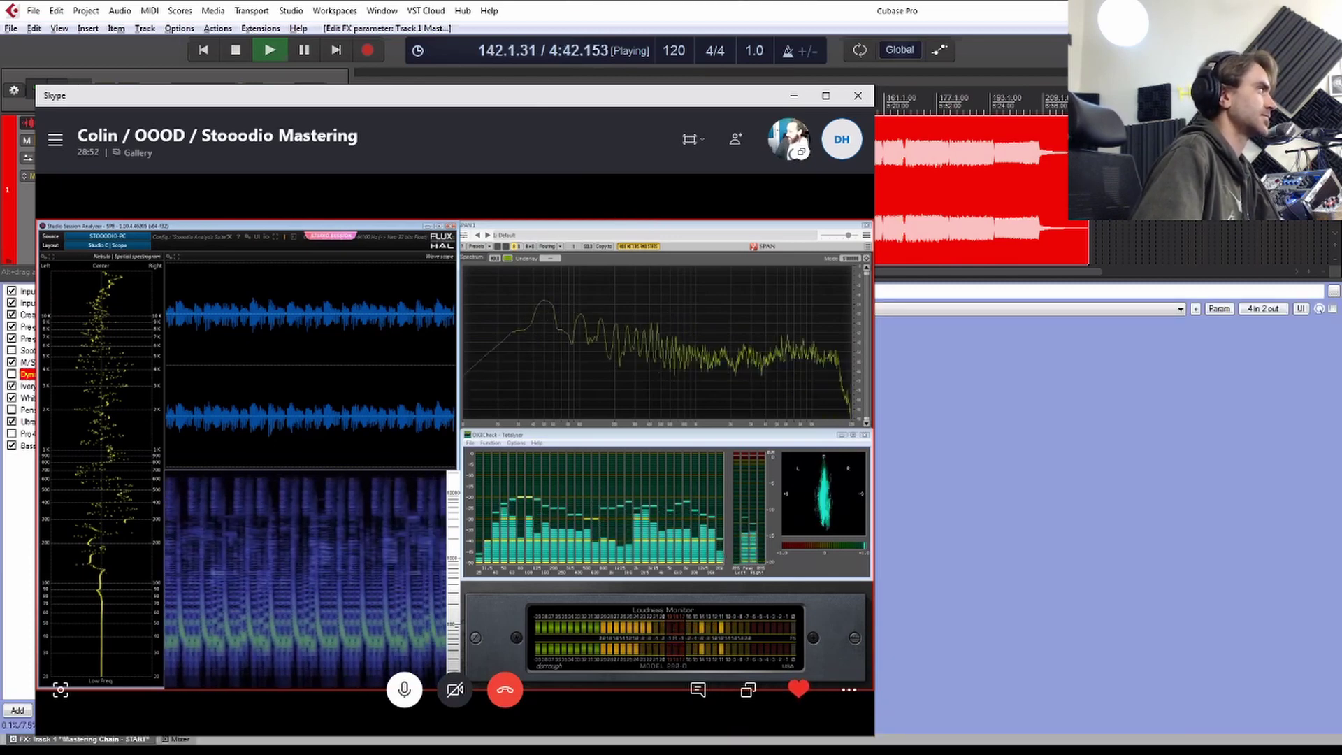
{"action": "left_click", "coordinate": [11, 374]}
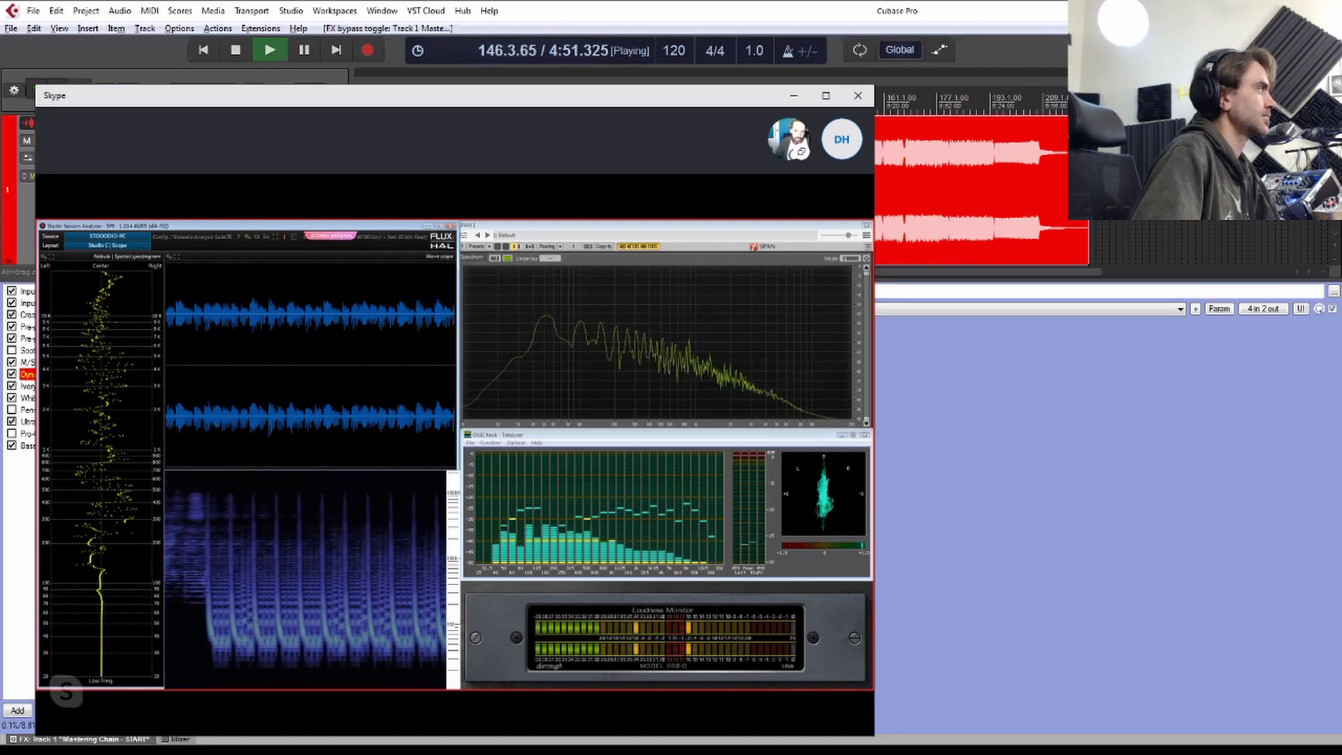
Step: Replay the loud section and toggle the master's side solo to compare the side signal with the full mix
{"action": "key", "text": "1"}
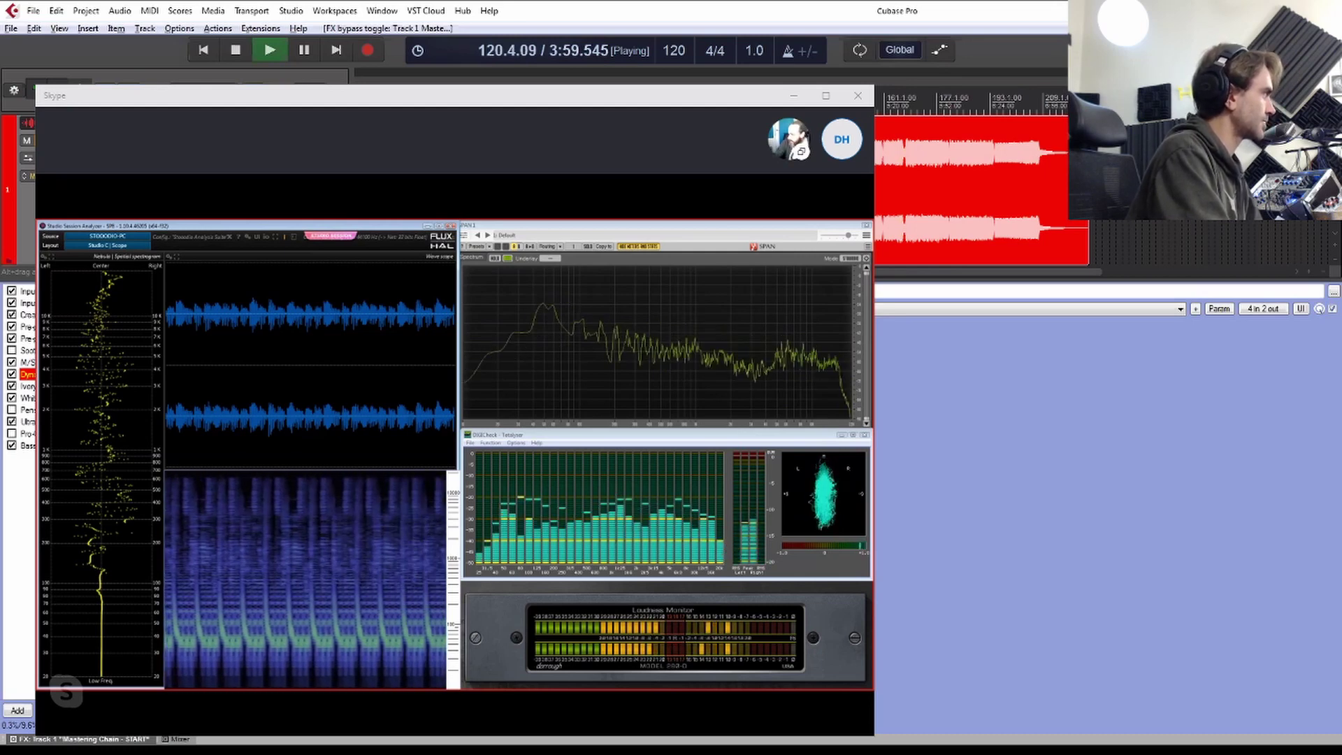
{"action": "key", "text": "s"}
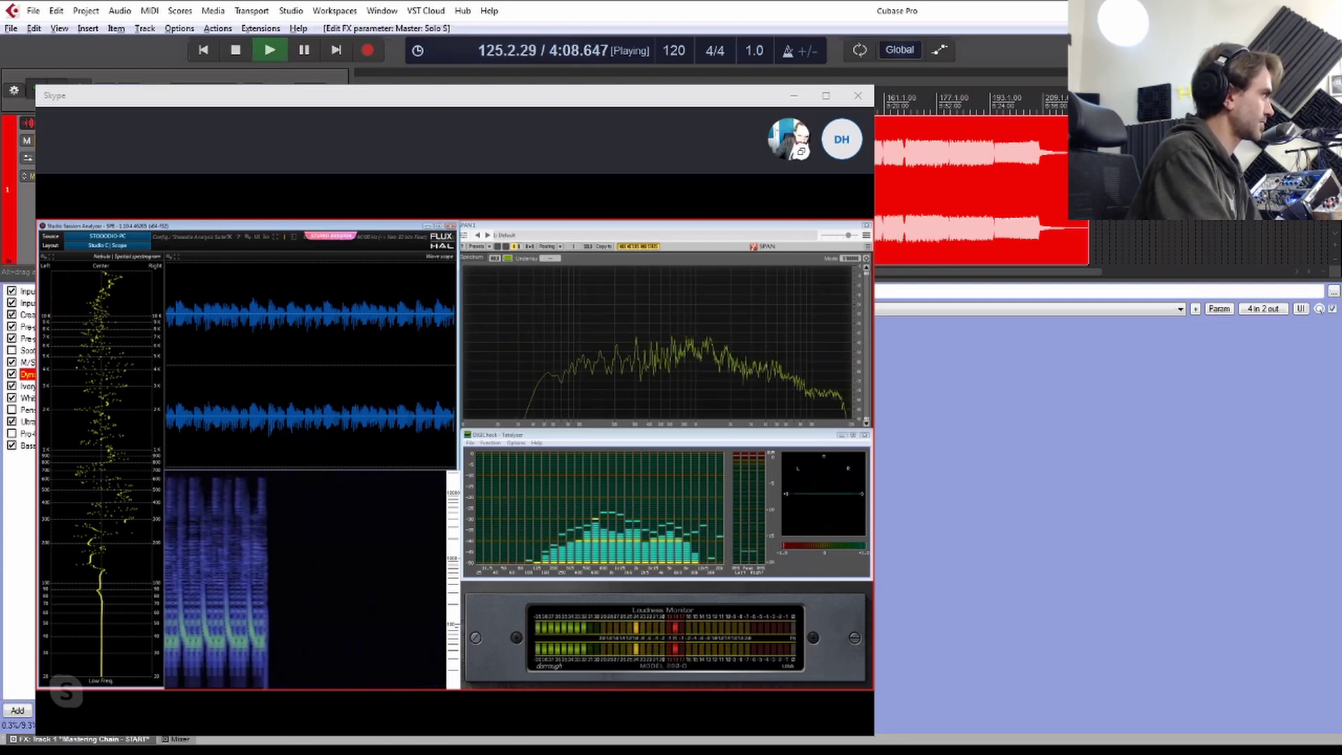
{"action": "key", "text": "s"}
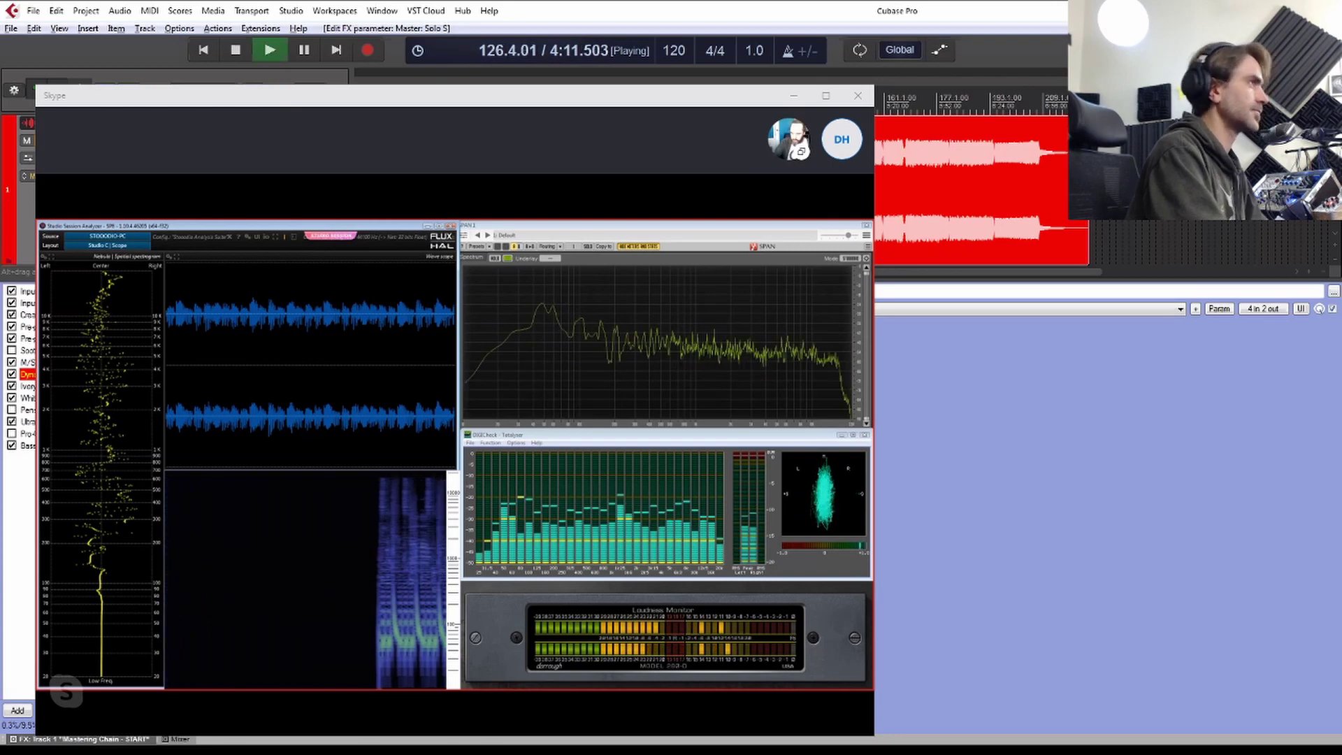
{"action": "key", "text": "s"}
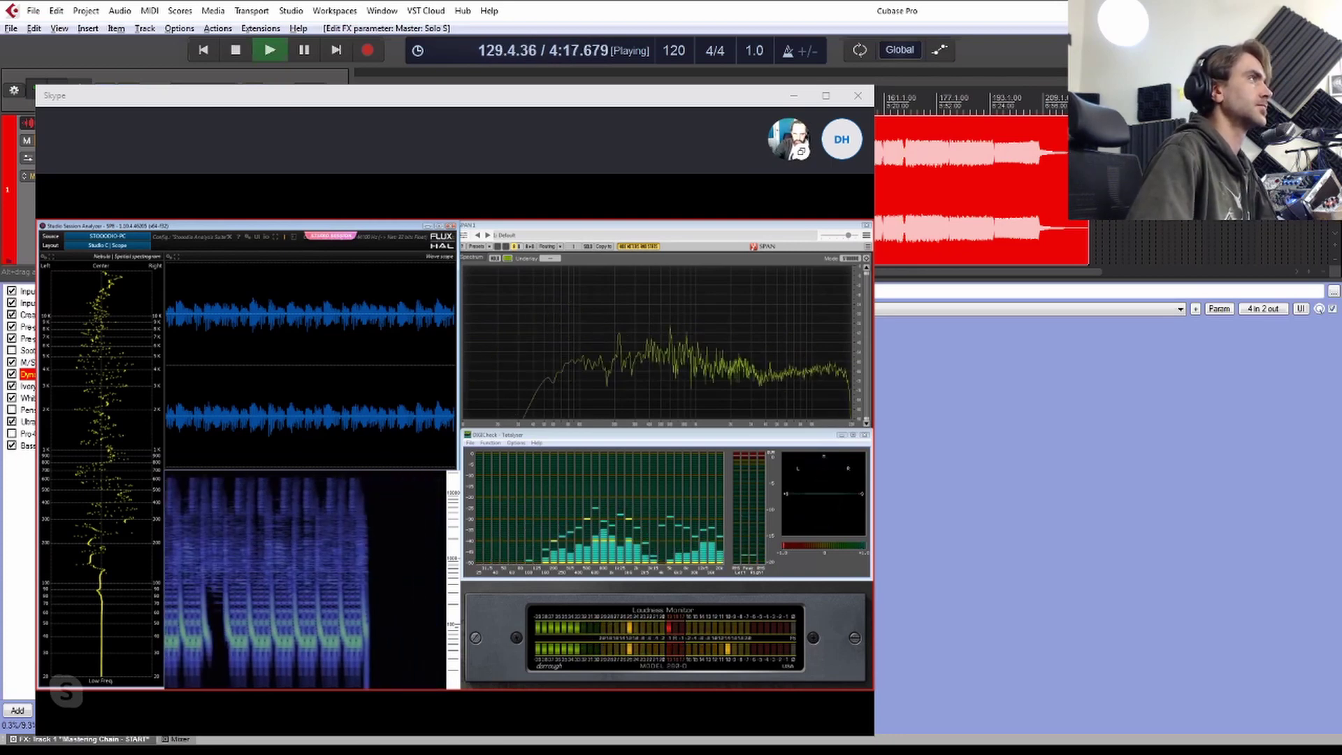
{"action": "key", "text": "s"}
{"action": "key", "text": "s"}
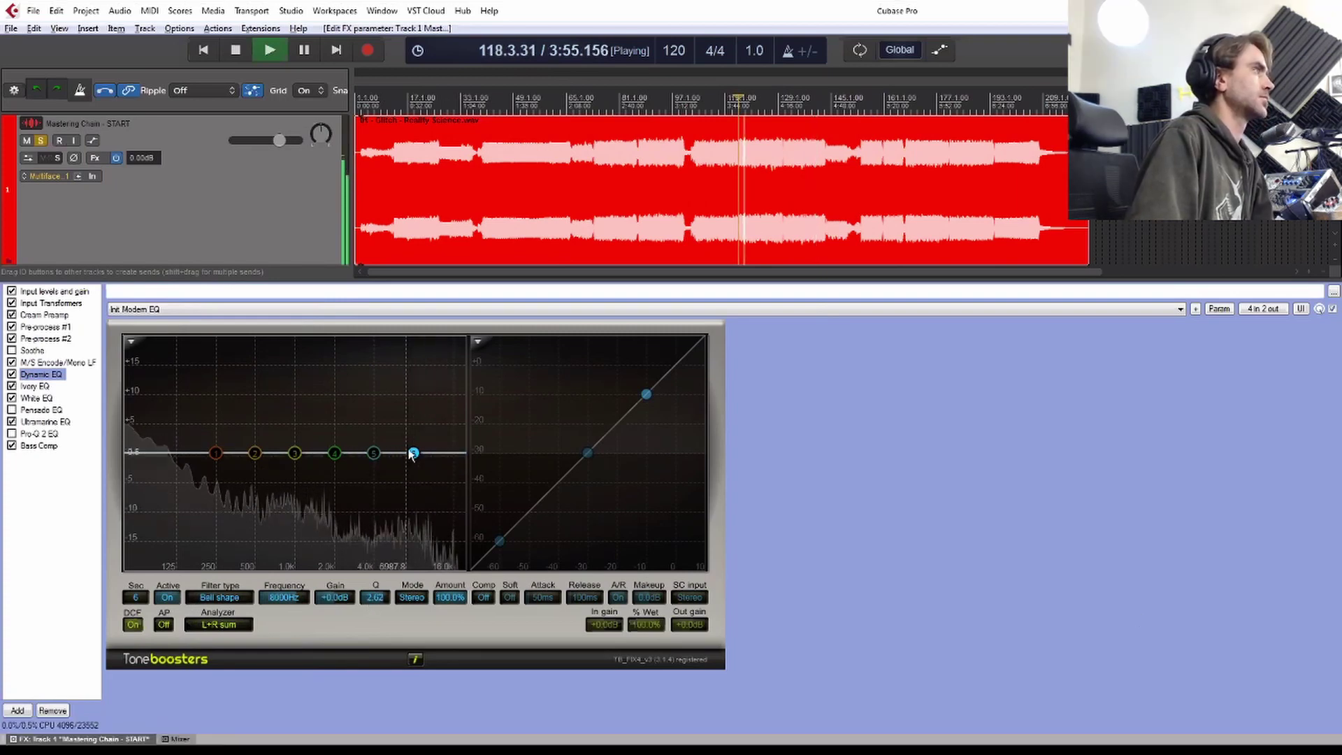
Step: Turn on compression for the 8000 Hz band, placing the knee at about -37.6 dB and the upper curve point at -21.4 dB gain
{"action": "left_click", "coordinate": [483, 597]}
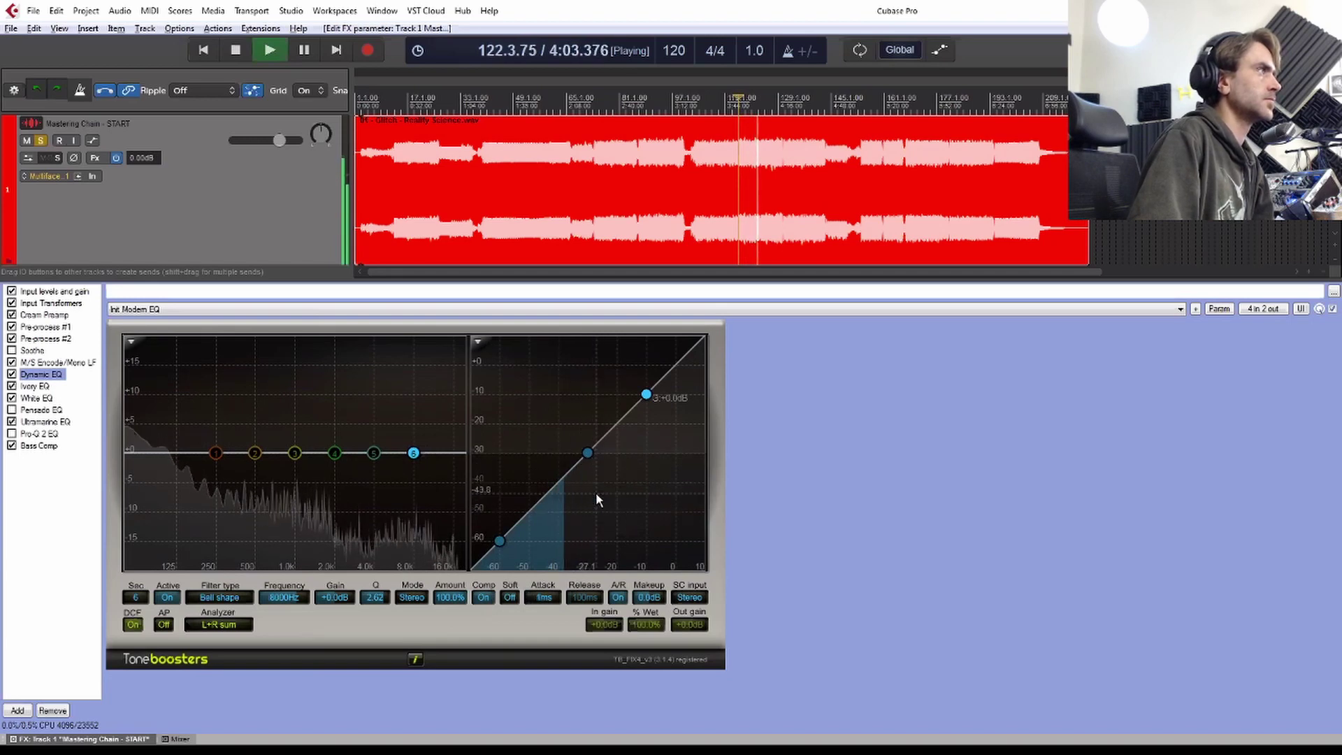
{"action": "left_click_drag", "start_coordinate": [588, 453], "coordinate": [566, 475]}
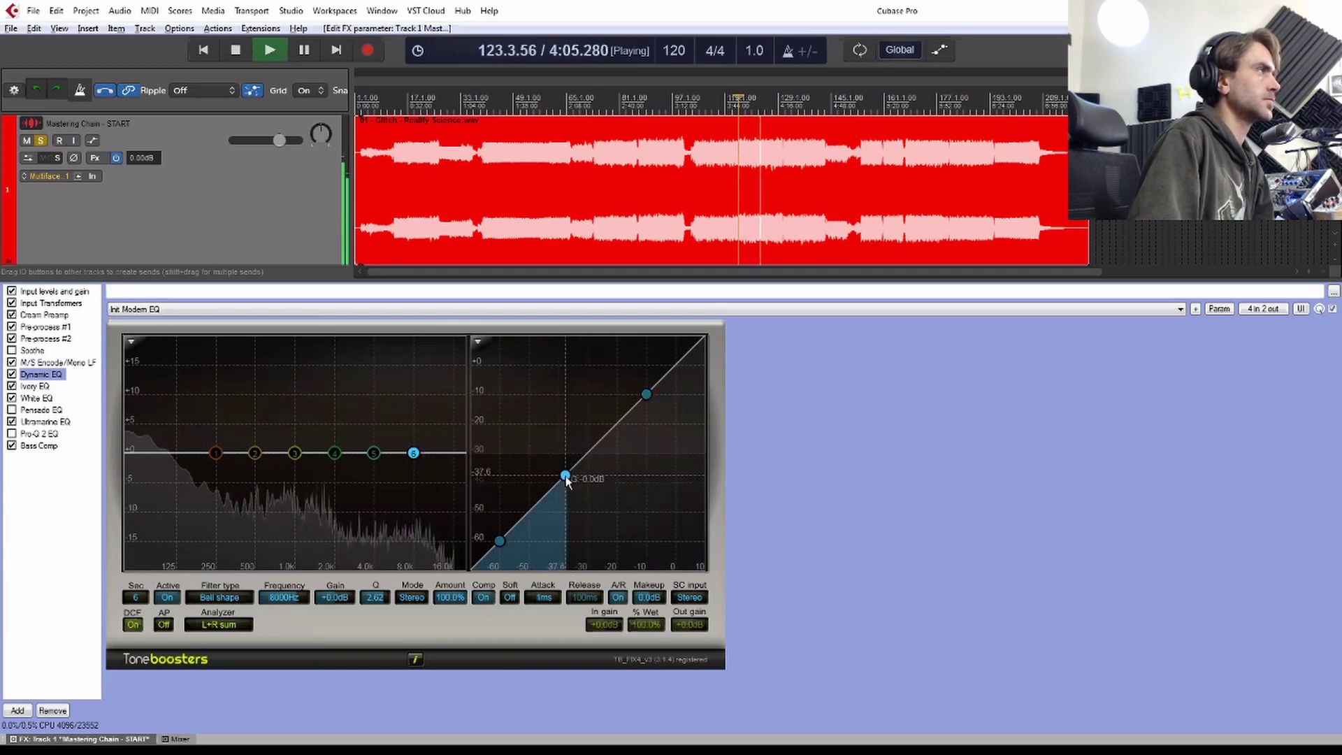
{"action": "left_click_drag", "start_coordinate": [646, 394], "coordinate": [638, 454]}
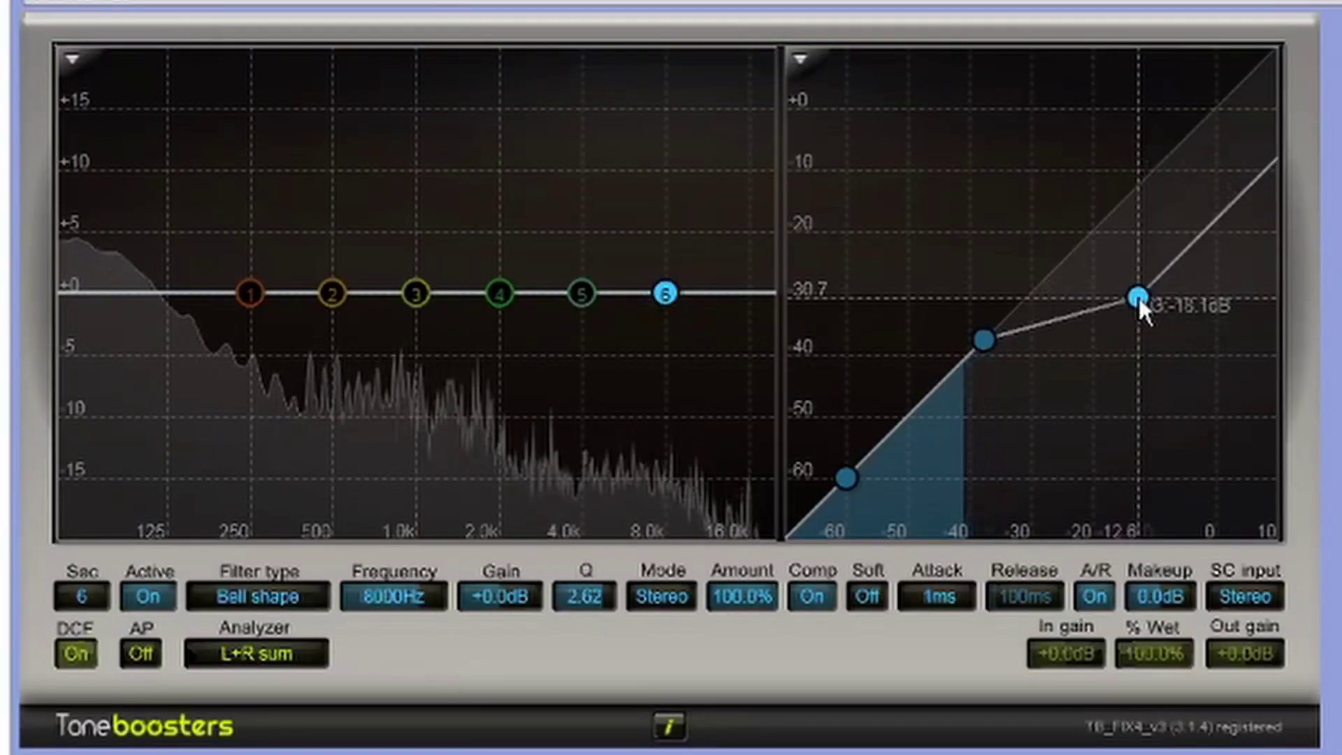
{"action": "left_click_drag", "start_coordinate": [1138, 295], "coordinate": [1131, 322]}
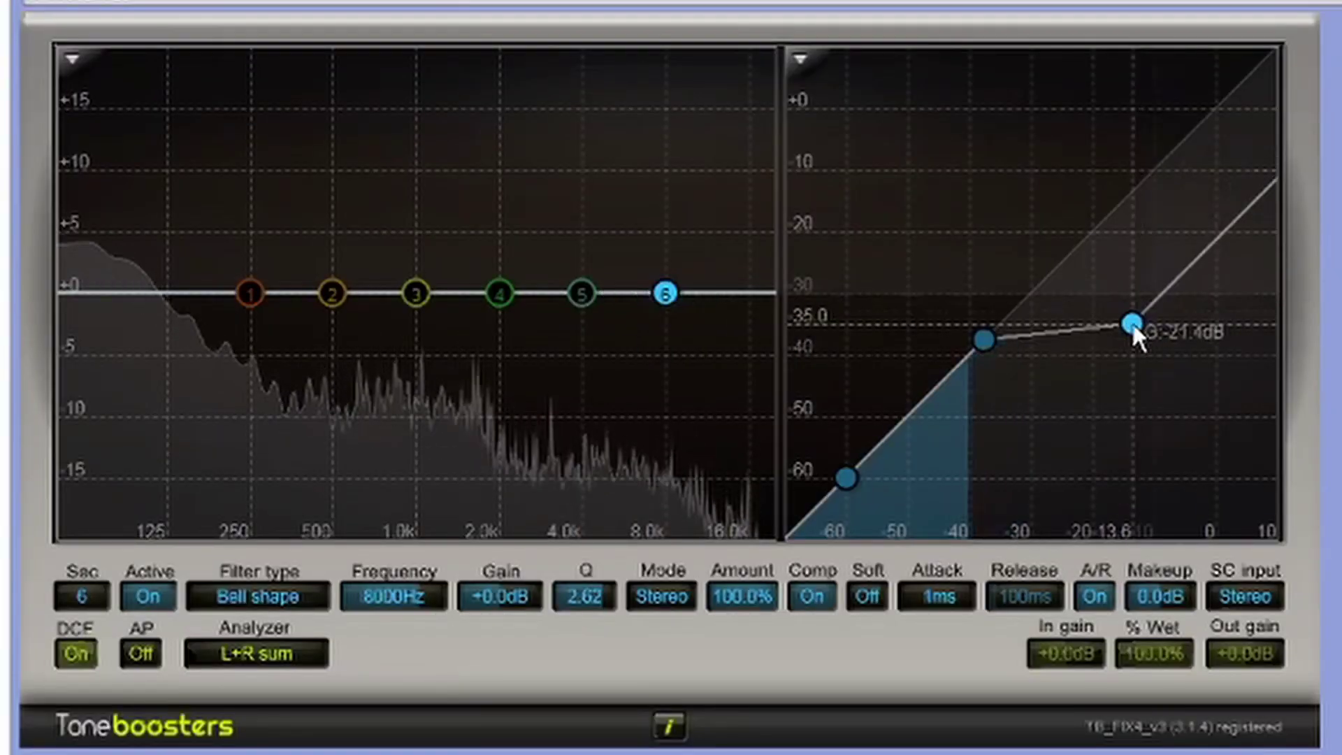
Step: Set the 8000 Hz band's mode to Left and readjust the upper point of its compression curve
{"action": "left_click", "coordinate": [650, 597]}
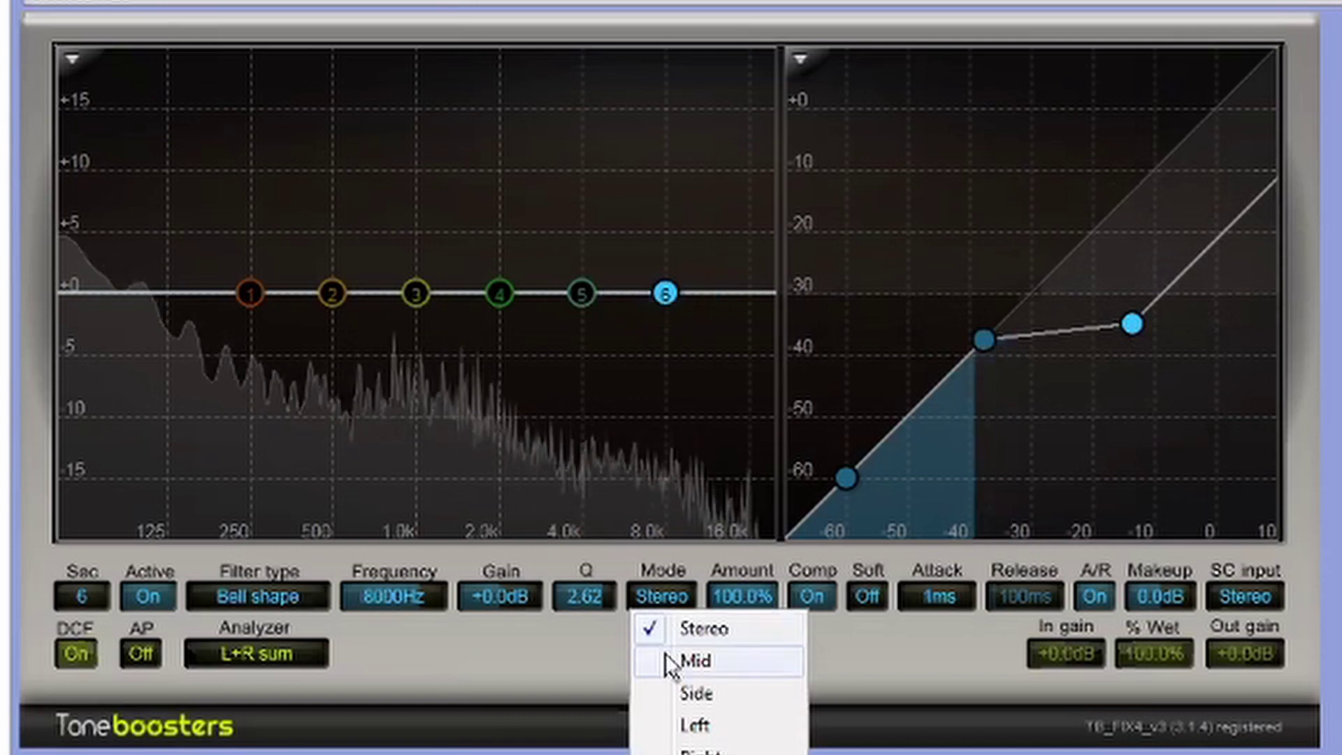
{"action": "left_click", "coordinate": [665, 654]}
{"action": "left_click", "coordinate": [672, 598]}
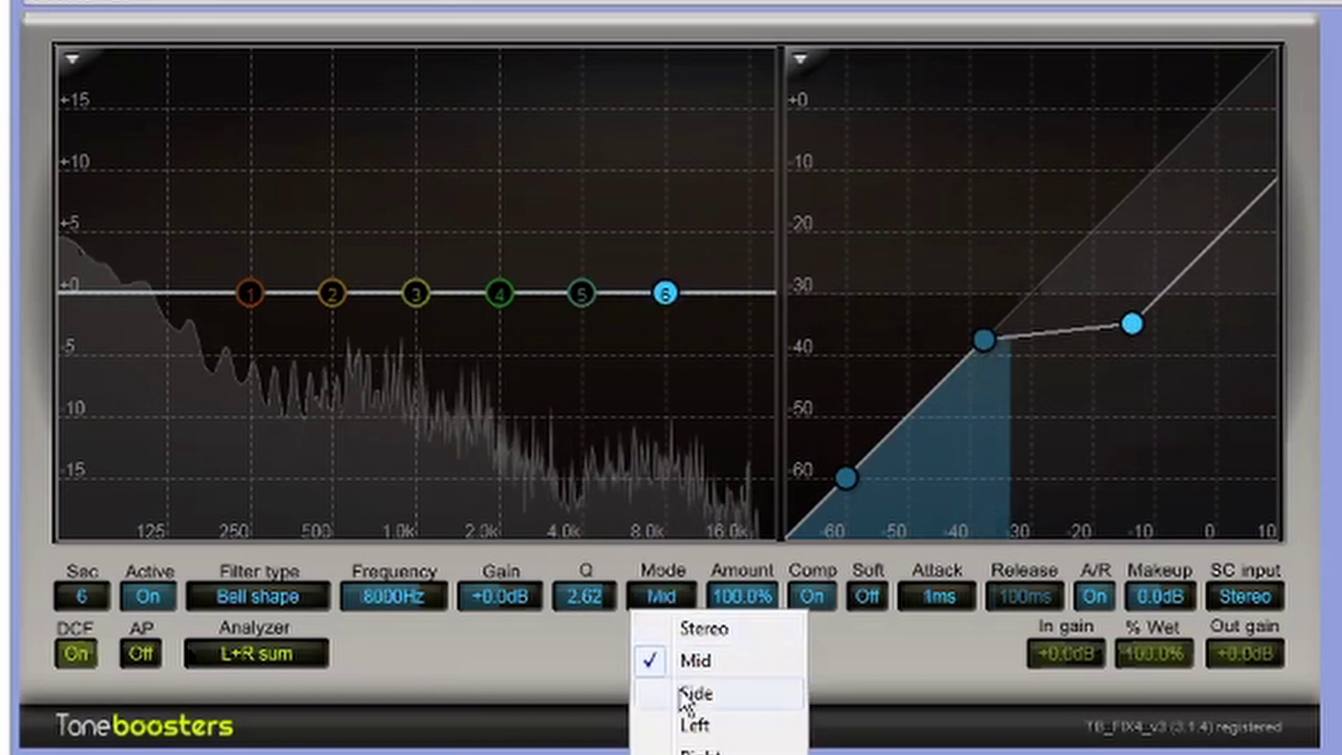
{"action": "left_click", "coordinate": [675, 723]}
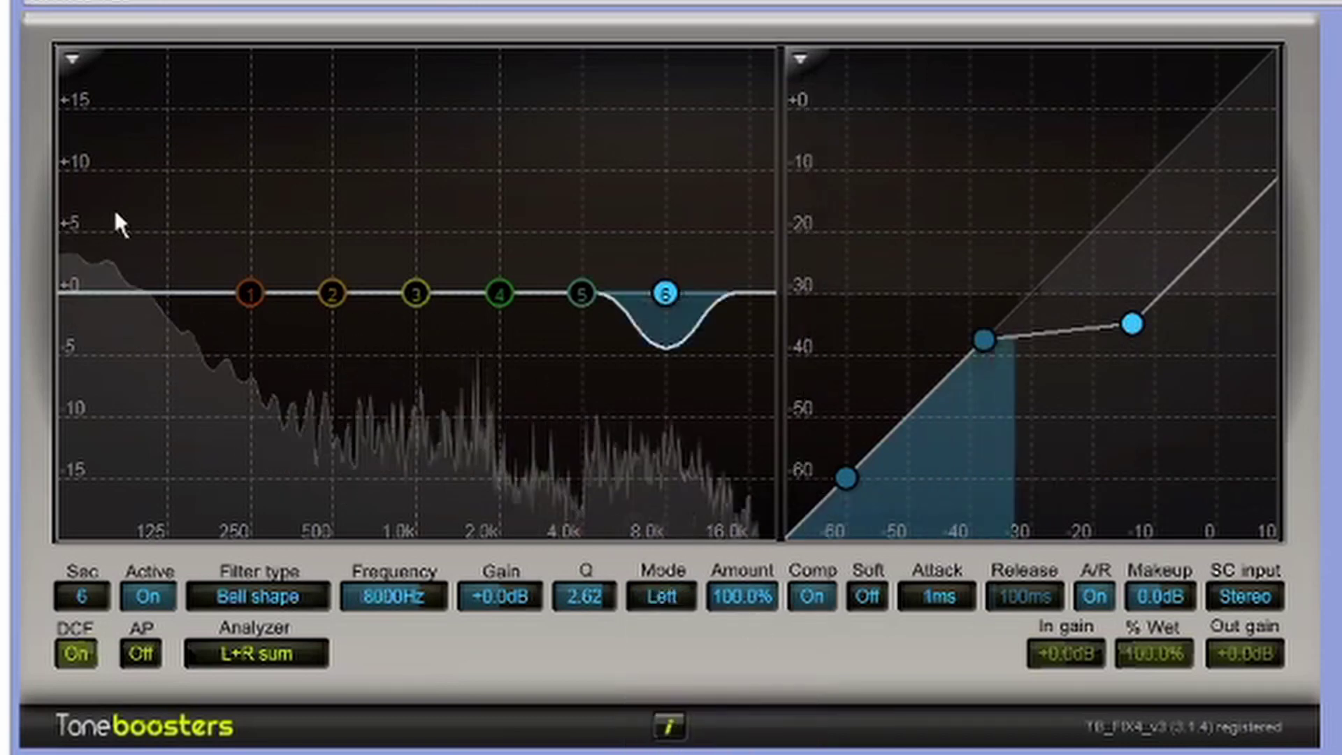
{"action": "left_click_drag", "start_coordinate": [1138, 323], "coordinate": [1126, 349]}
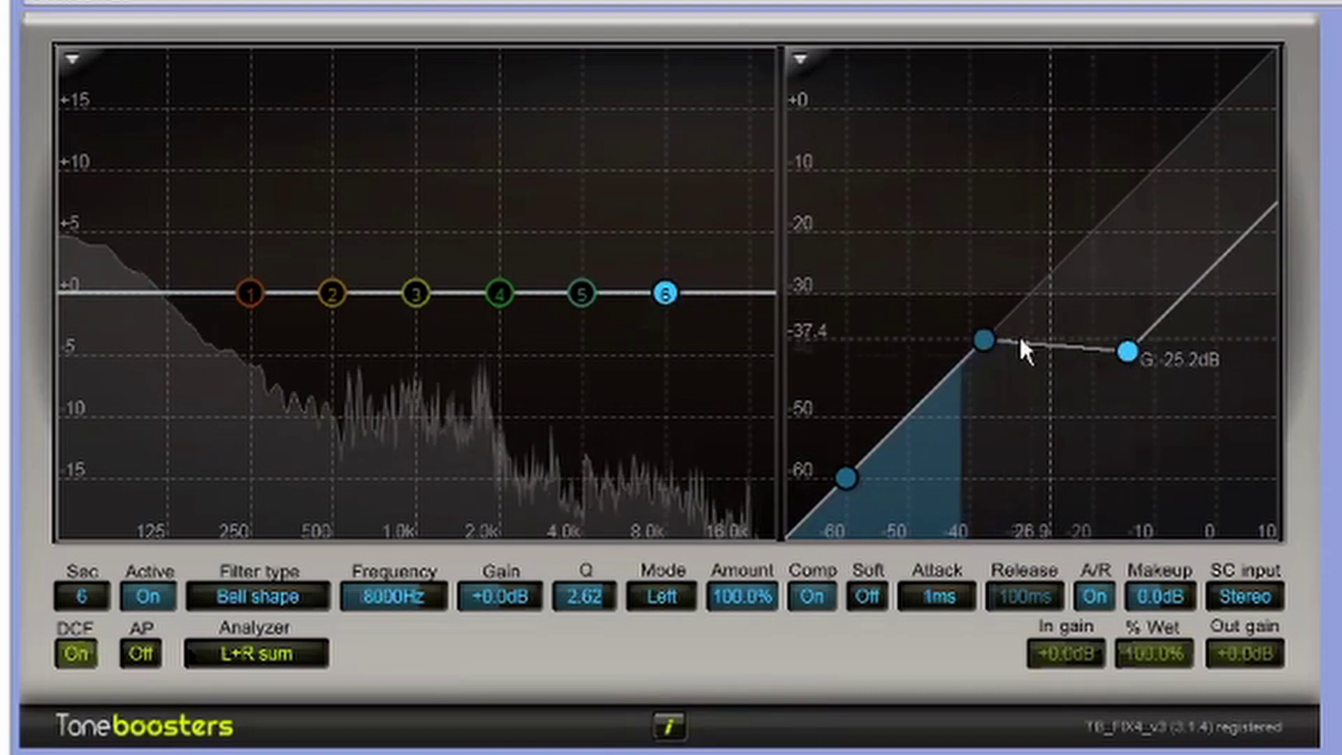
{"action": "left_click_drag", "start_coordinate": [1134, 356], "coordinate": [1089, 234]}
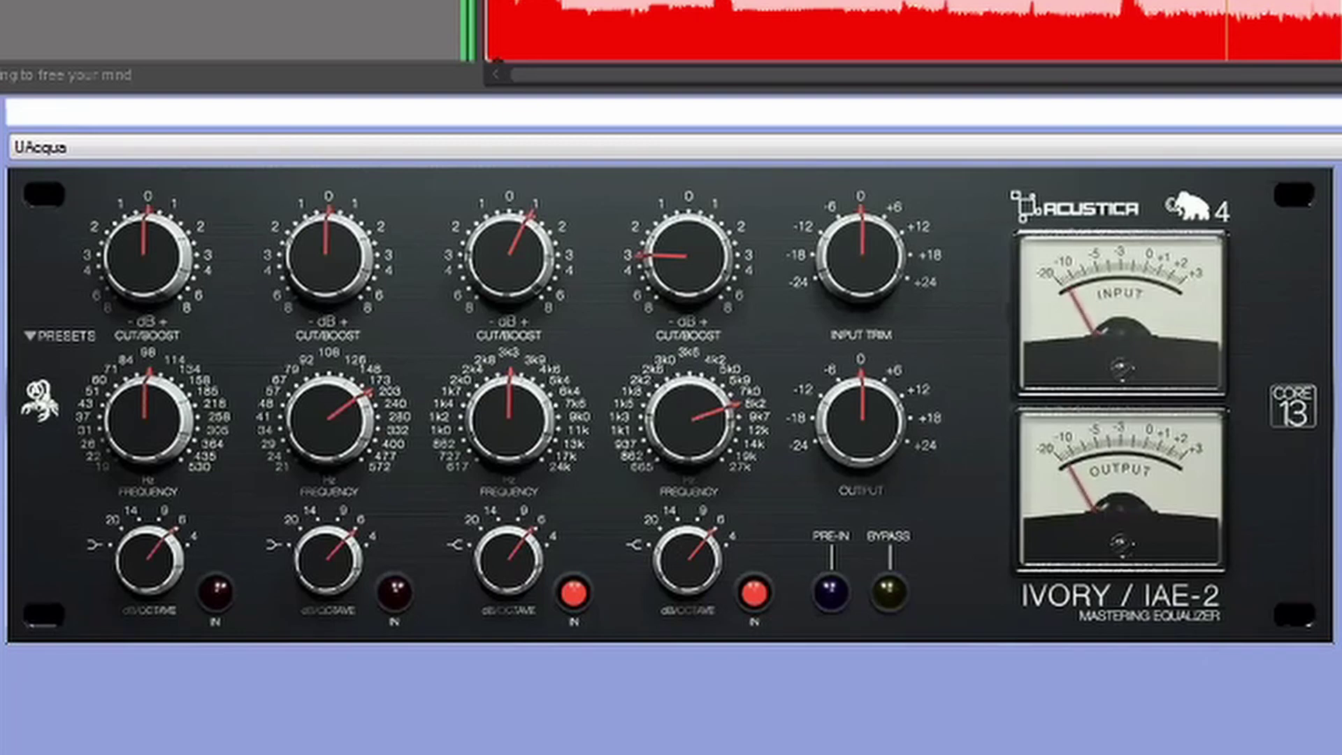
Step: Play the loud section repeatedly and check the levels on the Post-EQ VU meter in the end mastering chain
{"action": "left_click", "coordinate": [40, 445]}
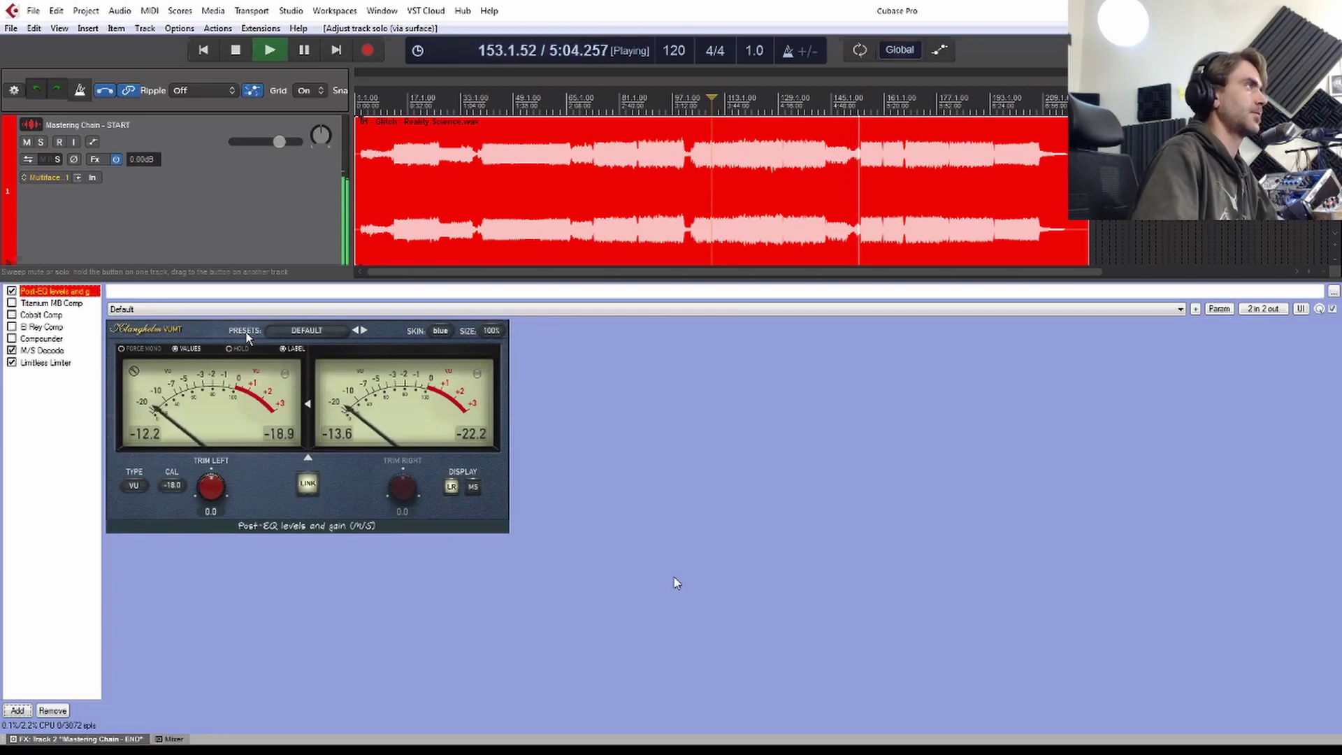
{"action": "key", "text": "space"}
{"action": "key", "text": "space"}
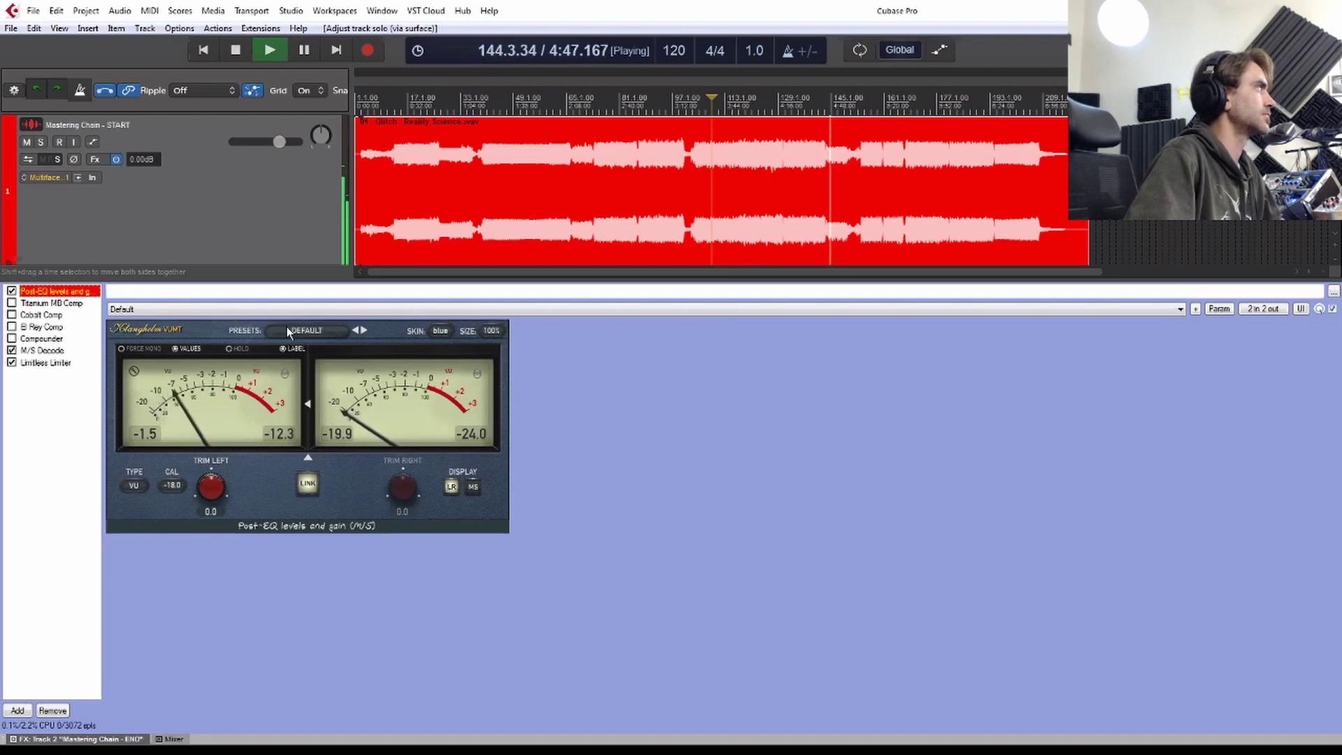
{"action": "key", "text": "space"}
{"action": "key", "text": "space"}
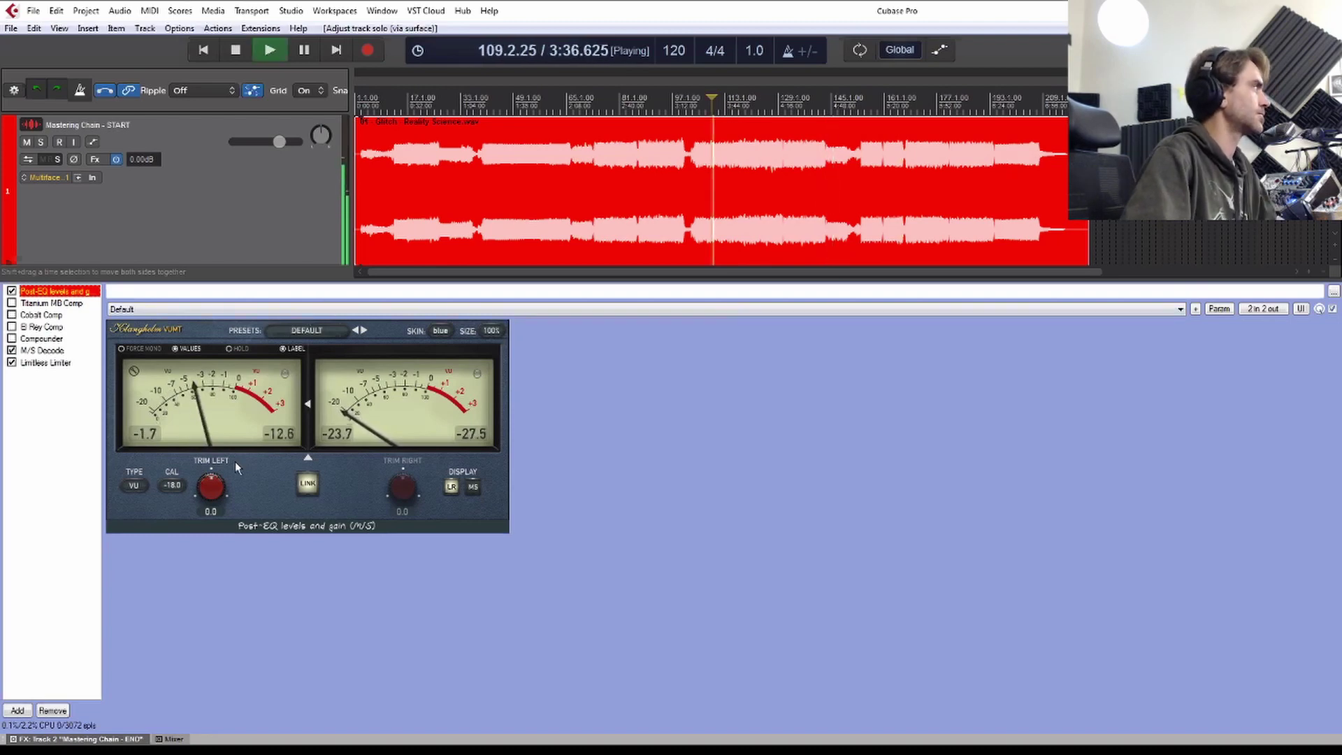
Step: Move the play start further into the loud section and set the Post-EQ meter's linked trim to 1.7
{"action": "double_click", "coordinate": [211, 511]}
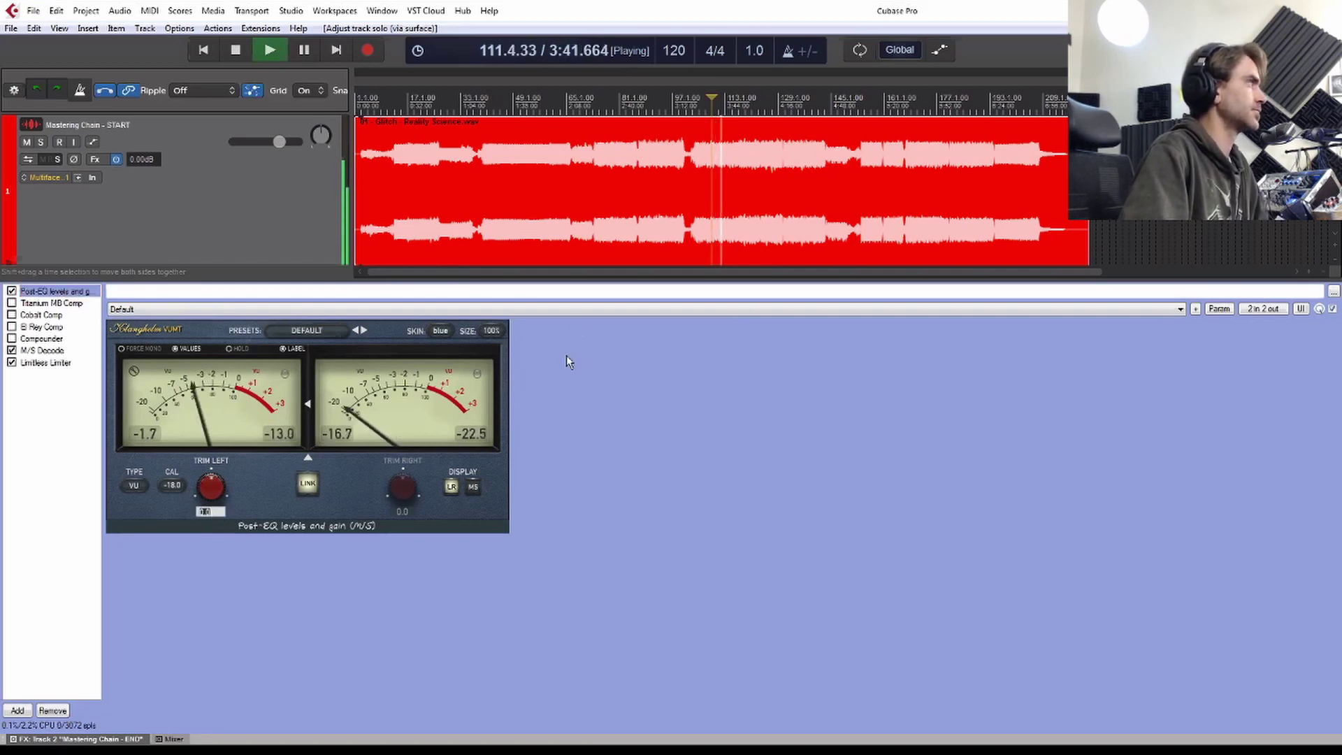
{"action": "left_click", "coordinate": [745, 146]}
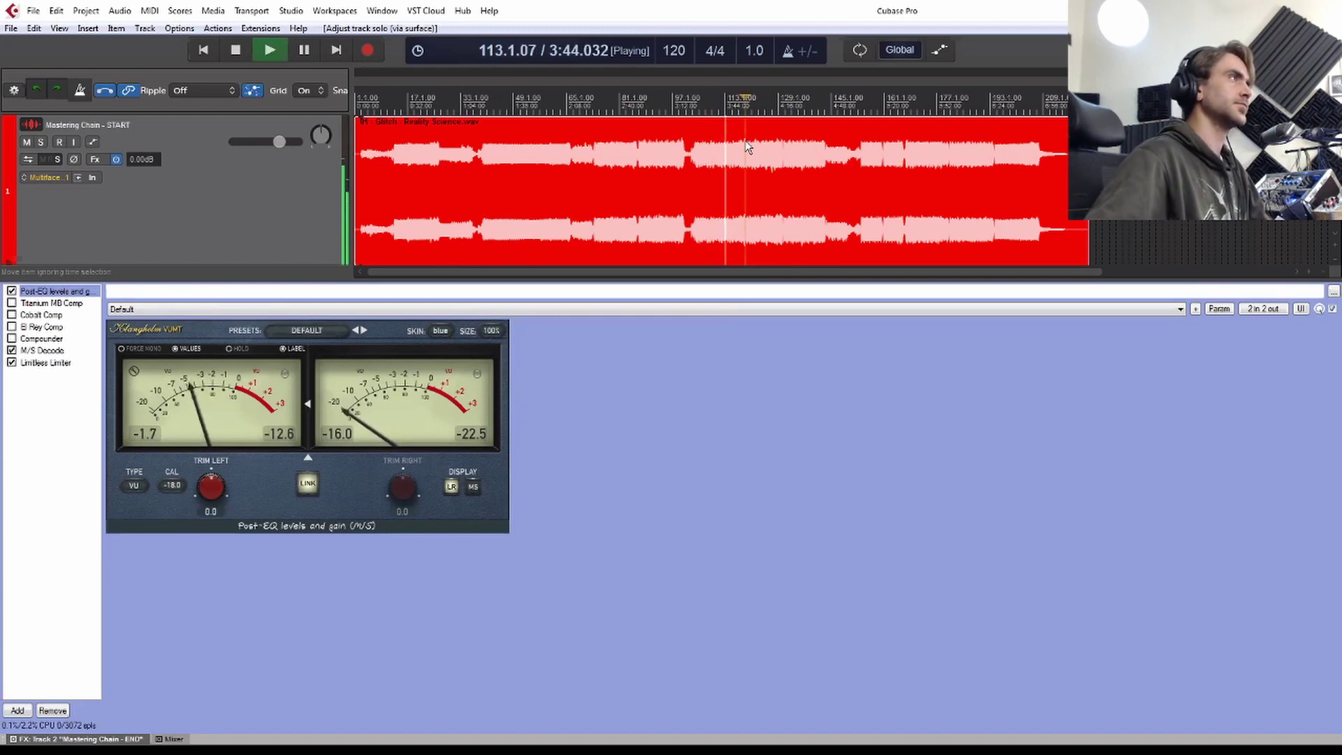
{"action": "double_click", "coordinate": [210, 511]}
{"action": "type", "text": "1.7"}
{"action": "key", "text": "Return"}
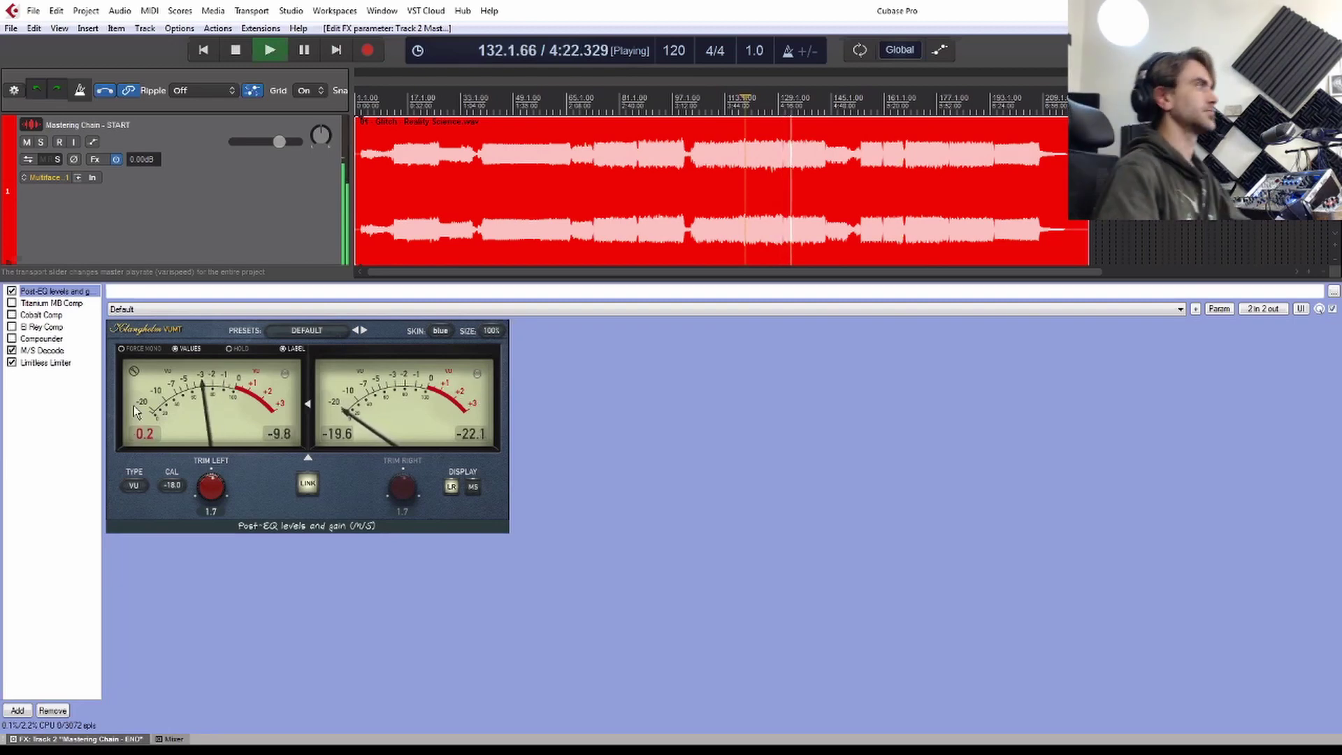
Step: Enable the El Rey Comp, raising its input to about +12 and its threshold to about 24
{"action": "left_click", "coordinate": [51, 331]}
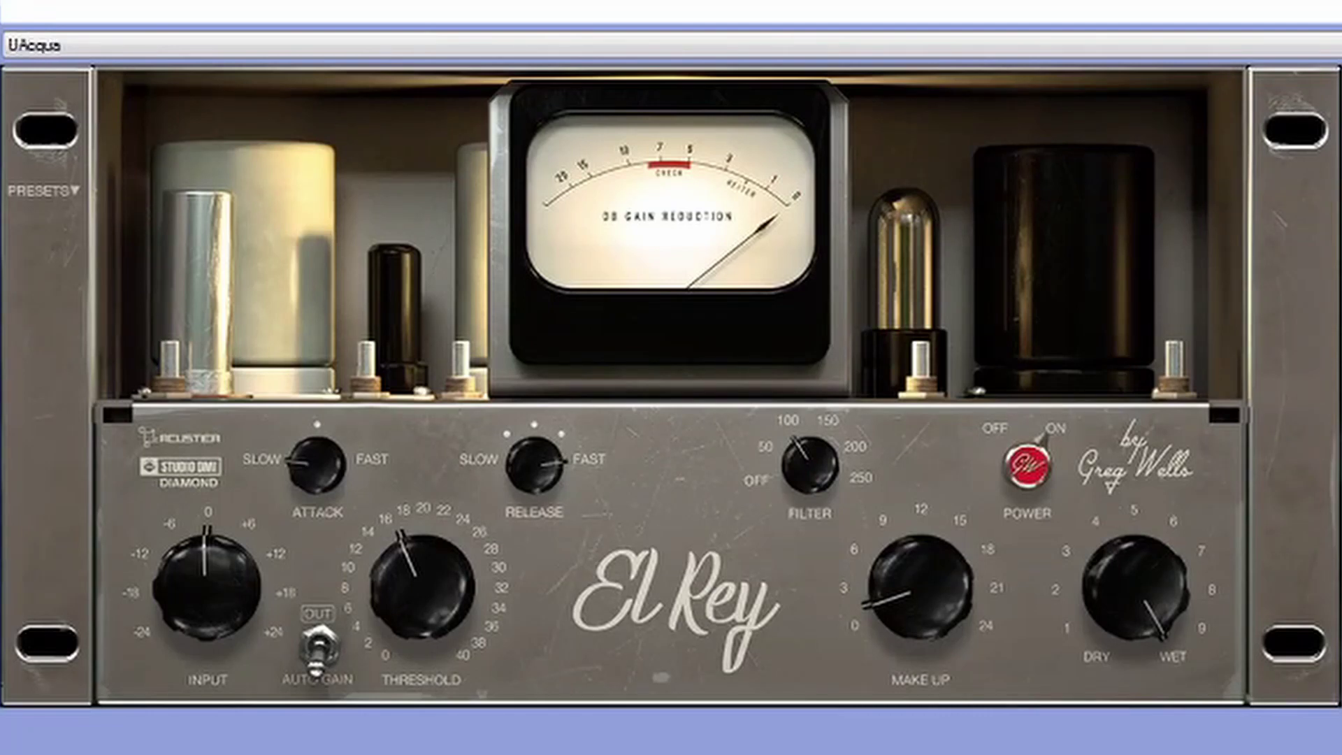
{"action": "left_click_drag", "start_coordinate": [222, 595], "coordinate": [237, 552]}
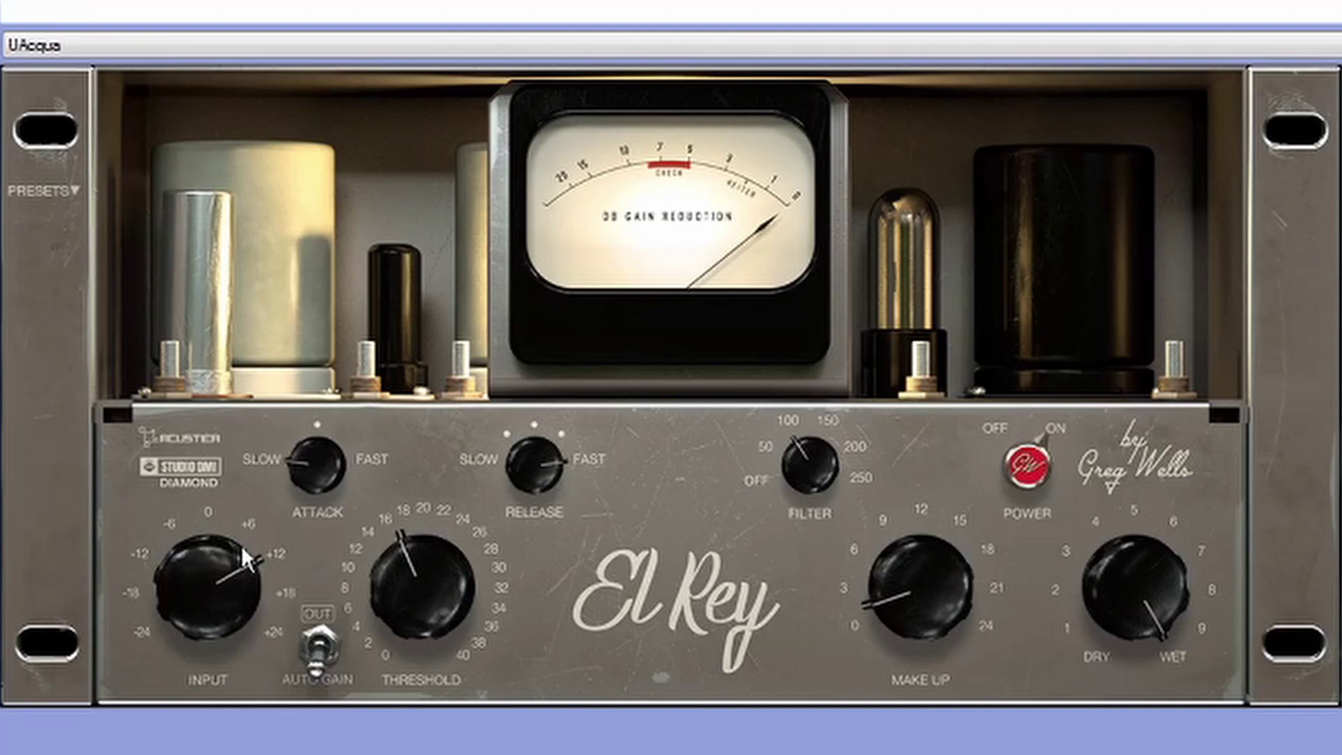
{"action": "left_click_drag", "start_coordinate": [379, 583], "coordinate": [408, 547]}
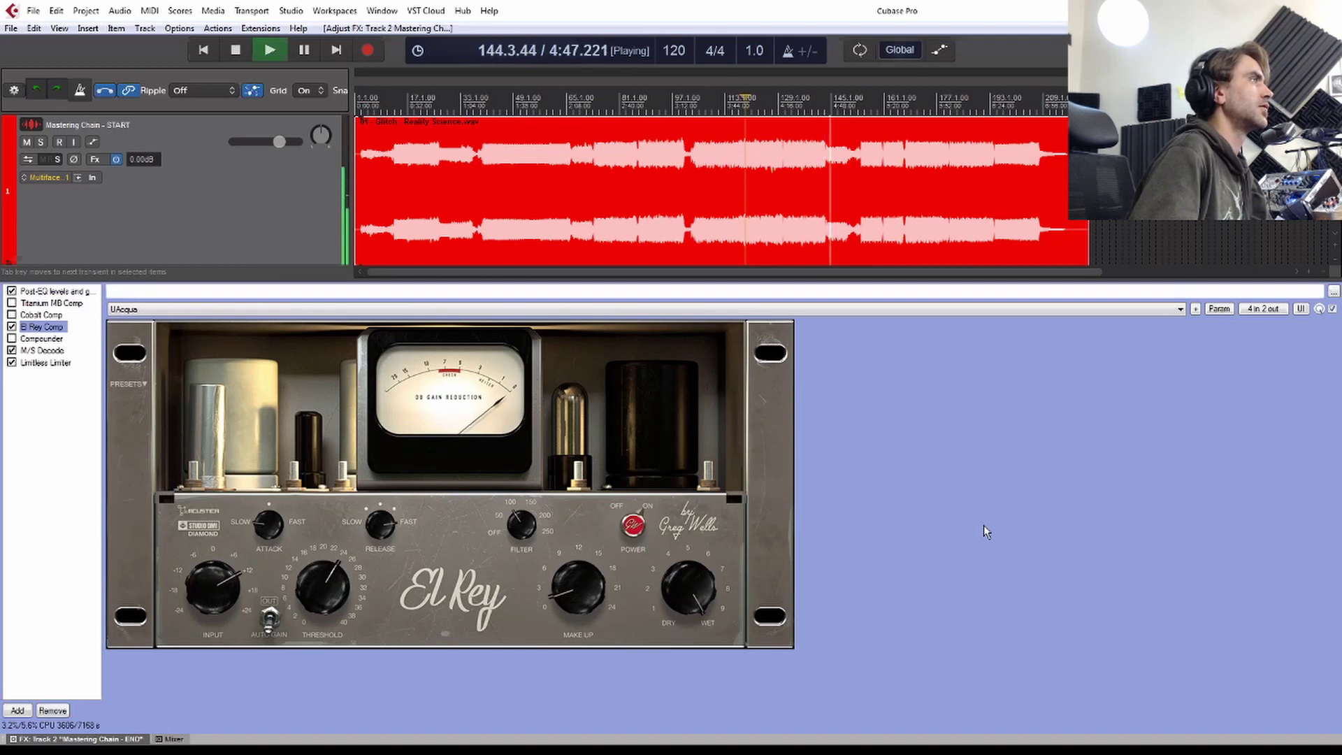
Step: Replay the loud section through the El Rey Comp and show the loudness, waveform and dynamic range meters
{"action": "key", "text": "space"}
{"action": "key", "text": "space"}
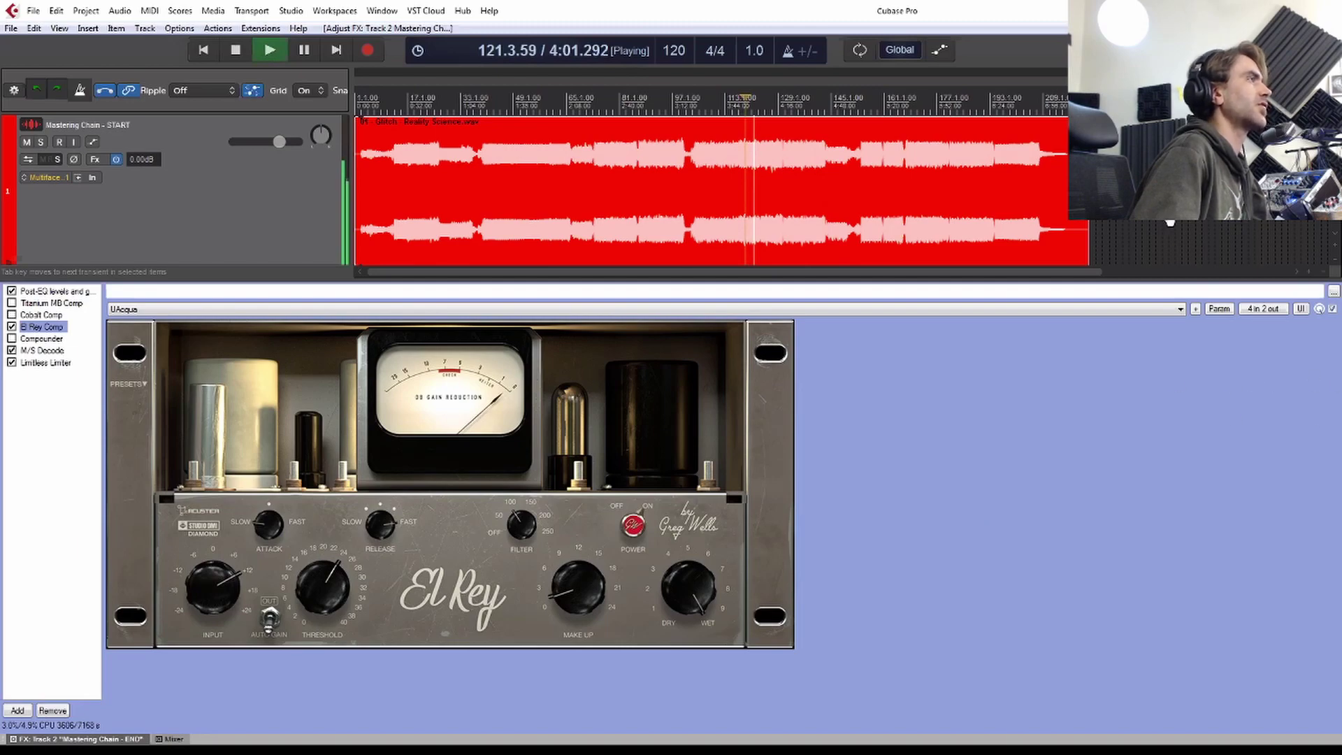
{"action": "key", "text": "m"}
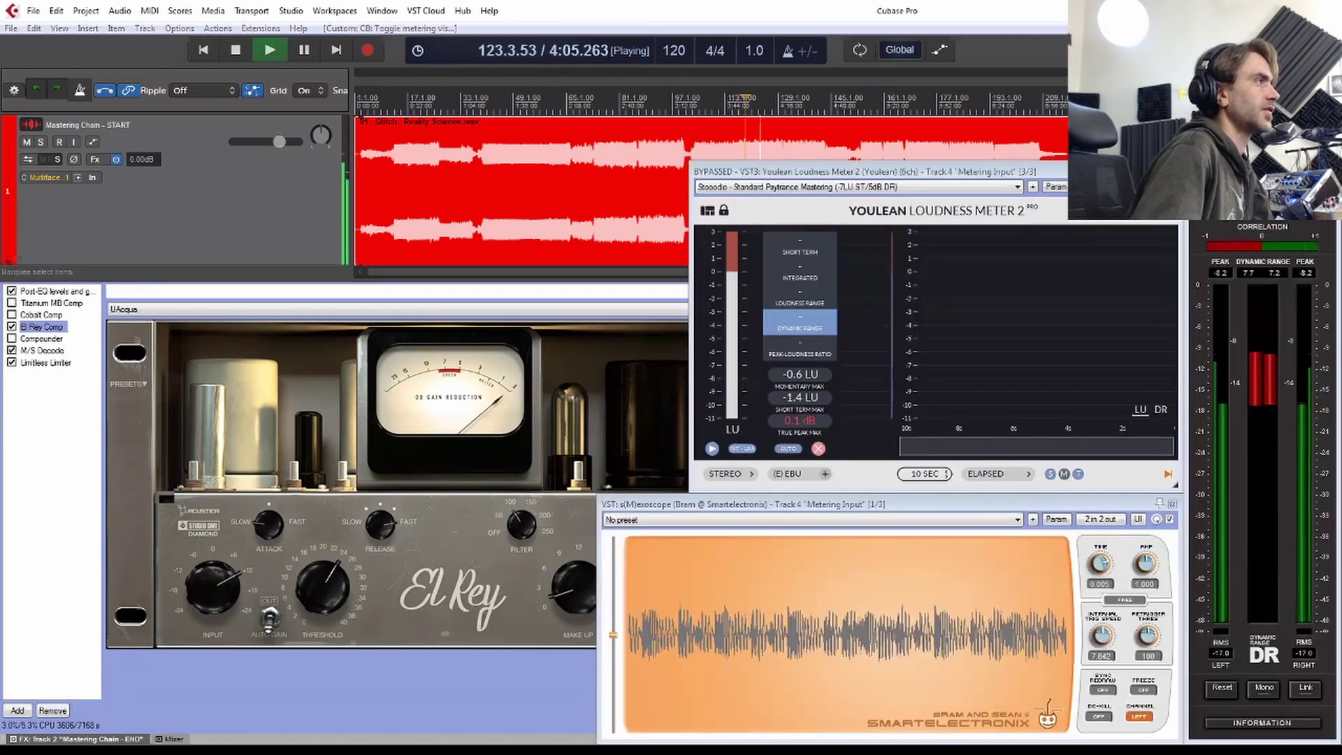
Step: Hide the loudness and waveform meters and replay the loud section, comparing the El Rey Comp bypassed and enabled
{"action": "key", "text": "m"}
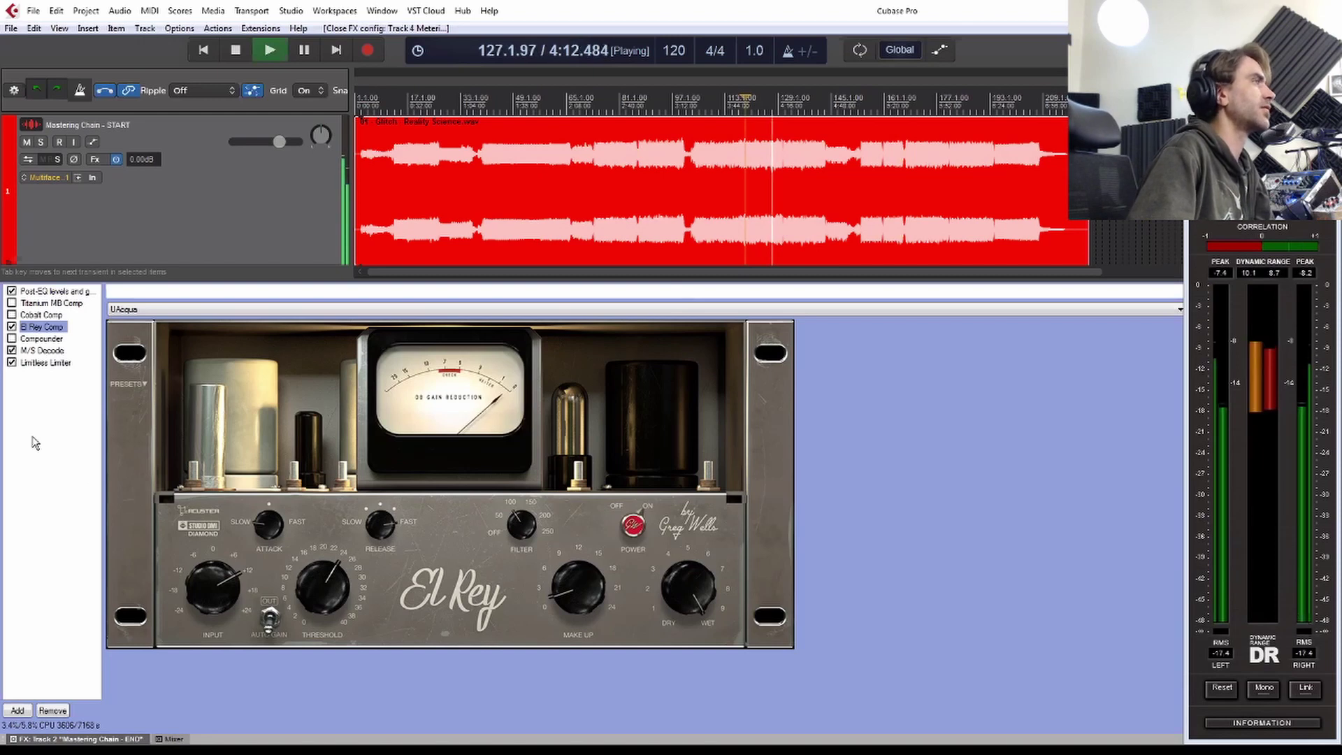
{"action": "left_click", "coordinate": [12, 326]}
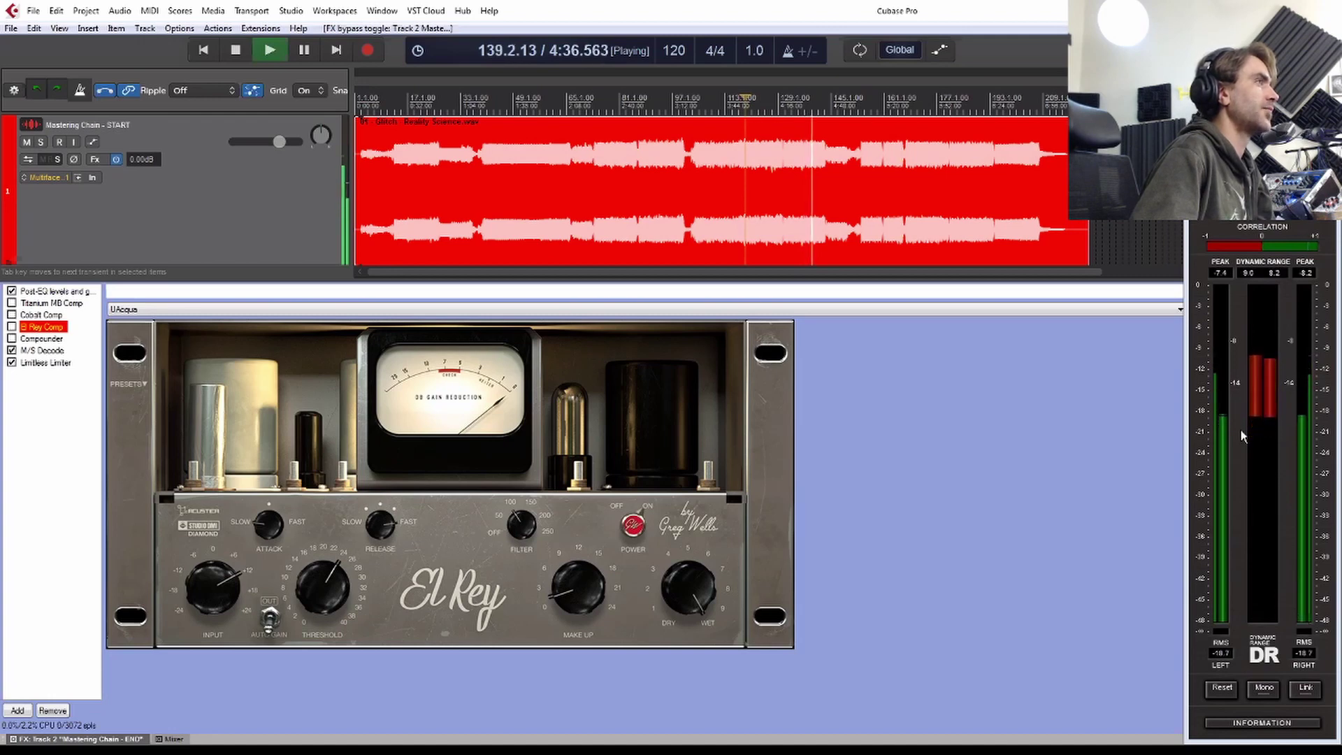
{"action": "key", "text": "space"}
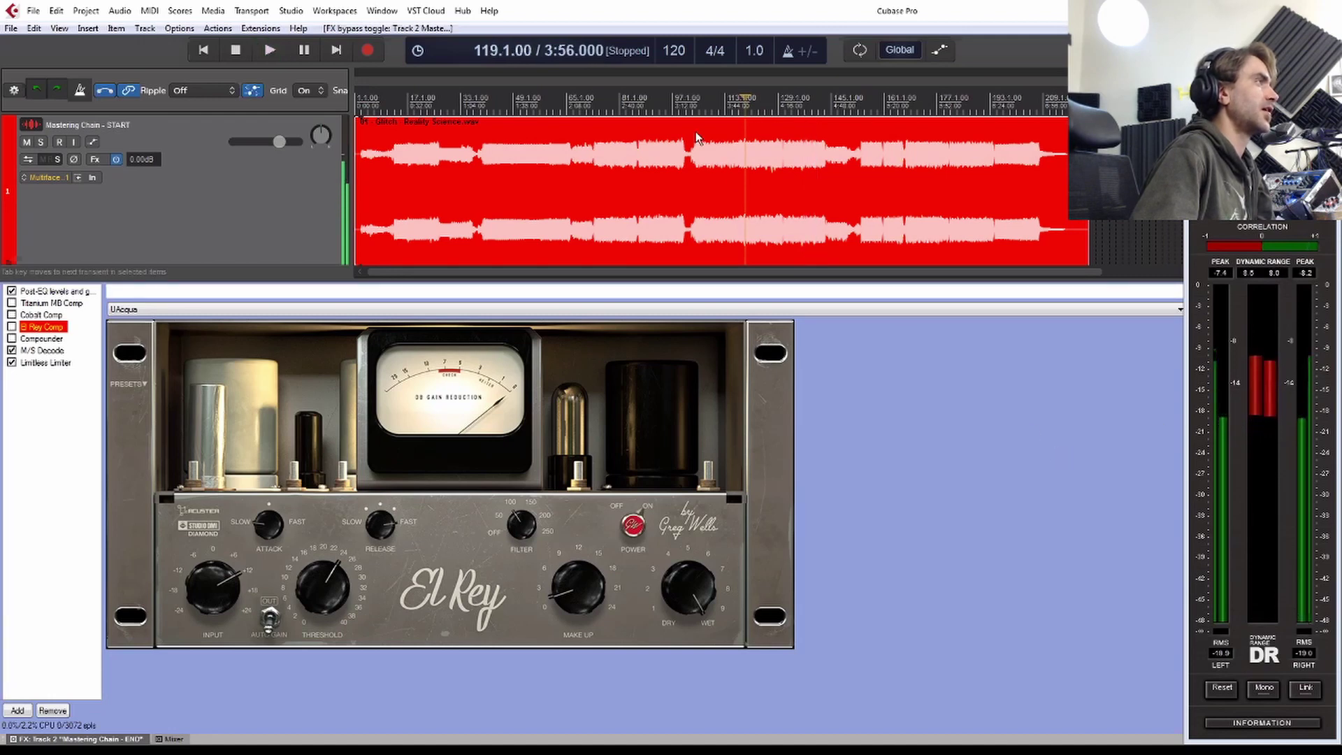
{"action": "key", "text": "space"}
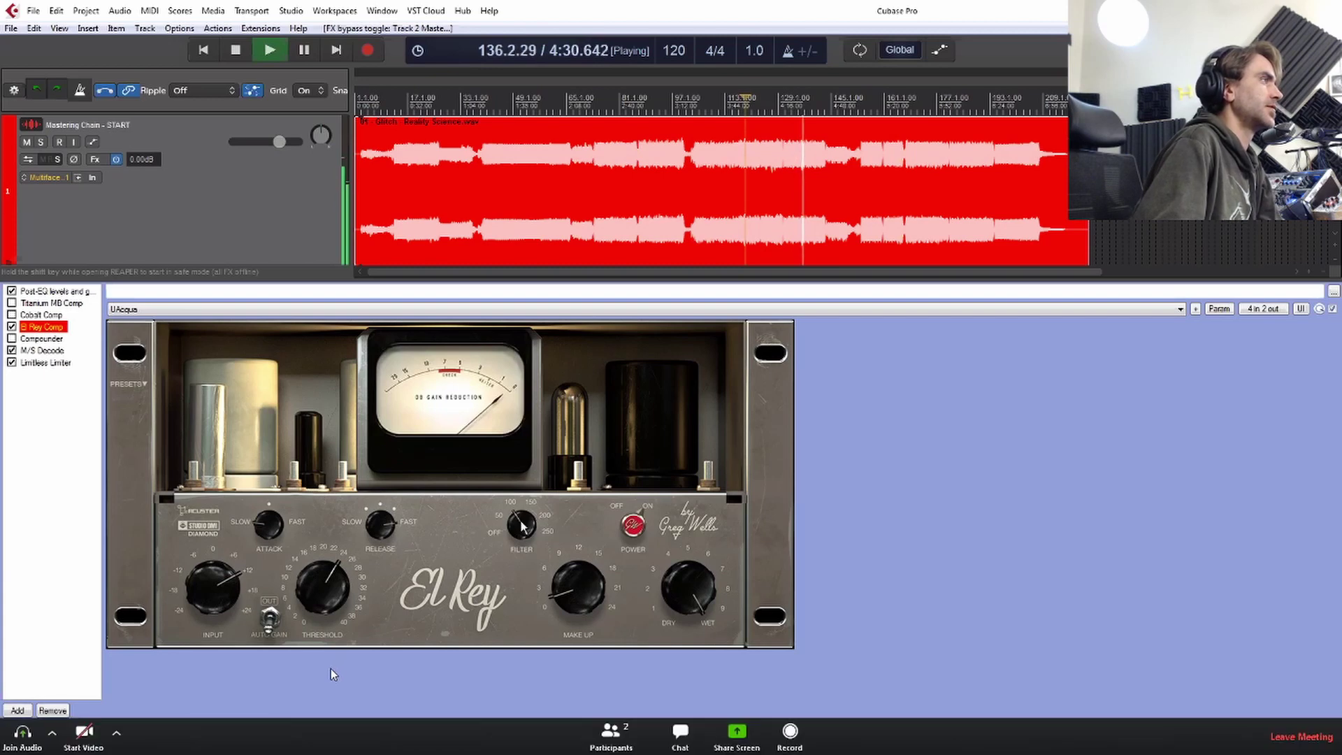
{"action": "left_click", "coordinate": [521, 585]}
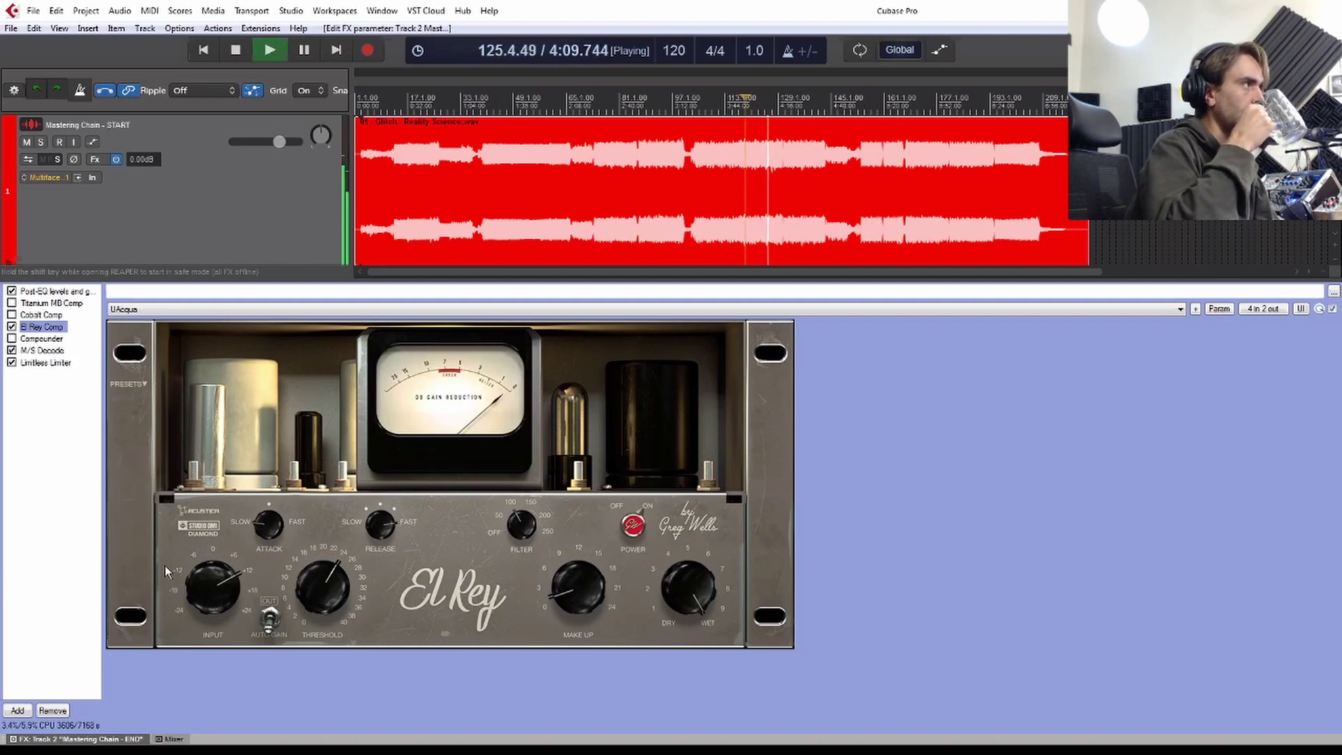
Step: Audition the start mastering chain, lower the Ultramarine EQ's wet mix and restore it to 100%, and return to the end chain
{"action": "key", "text": "Escape"}
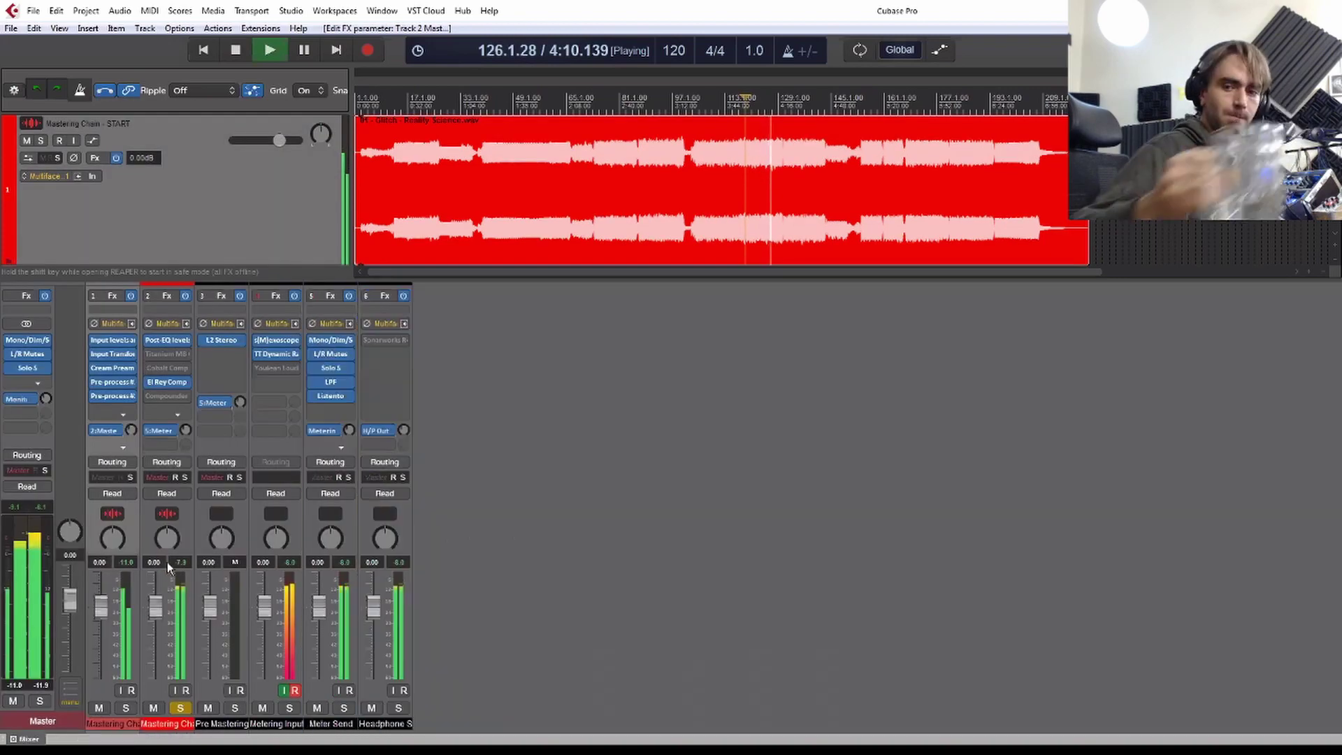
{"action": "key", "text": "shift+f"}
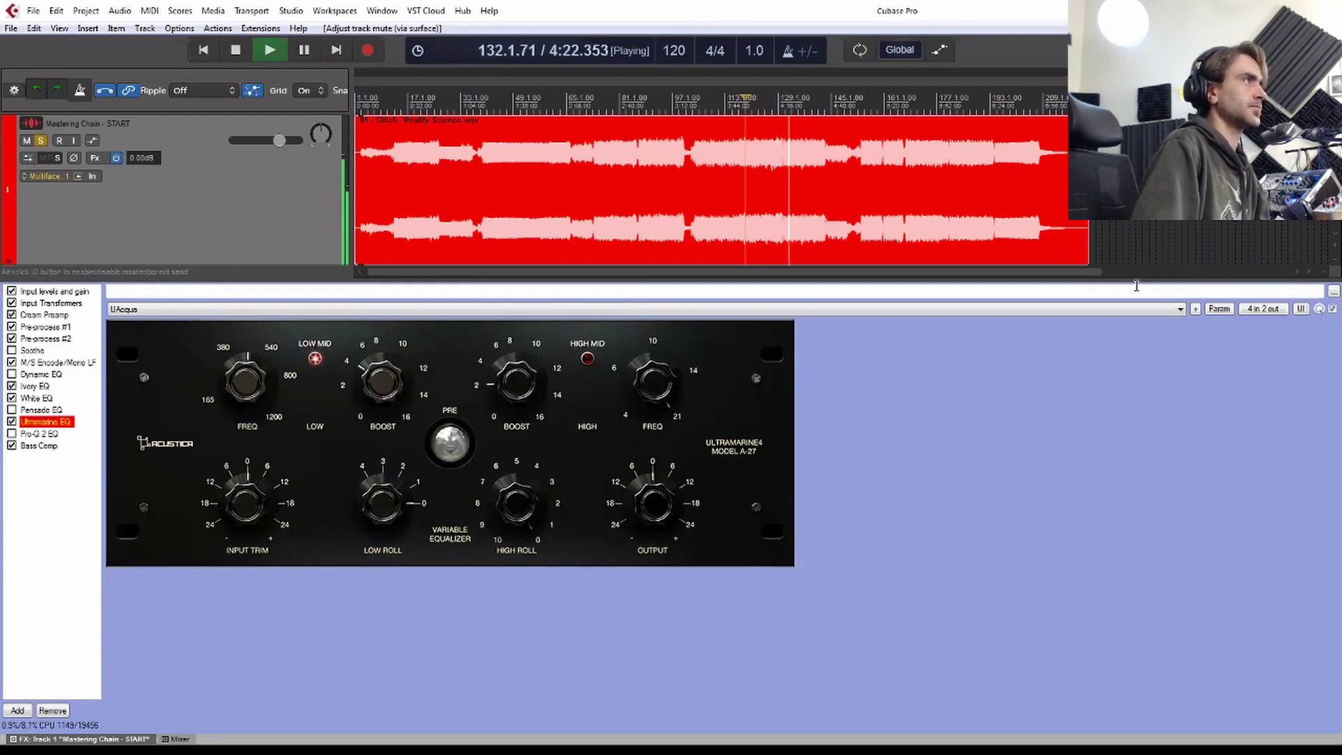
{"action": "left_click_drag", "start_coordinate": [1319, 308], "coordinate": [1319, 321]}
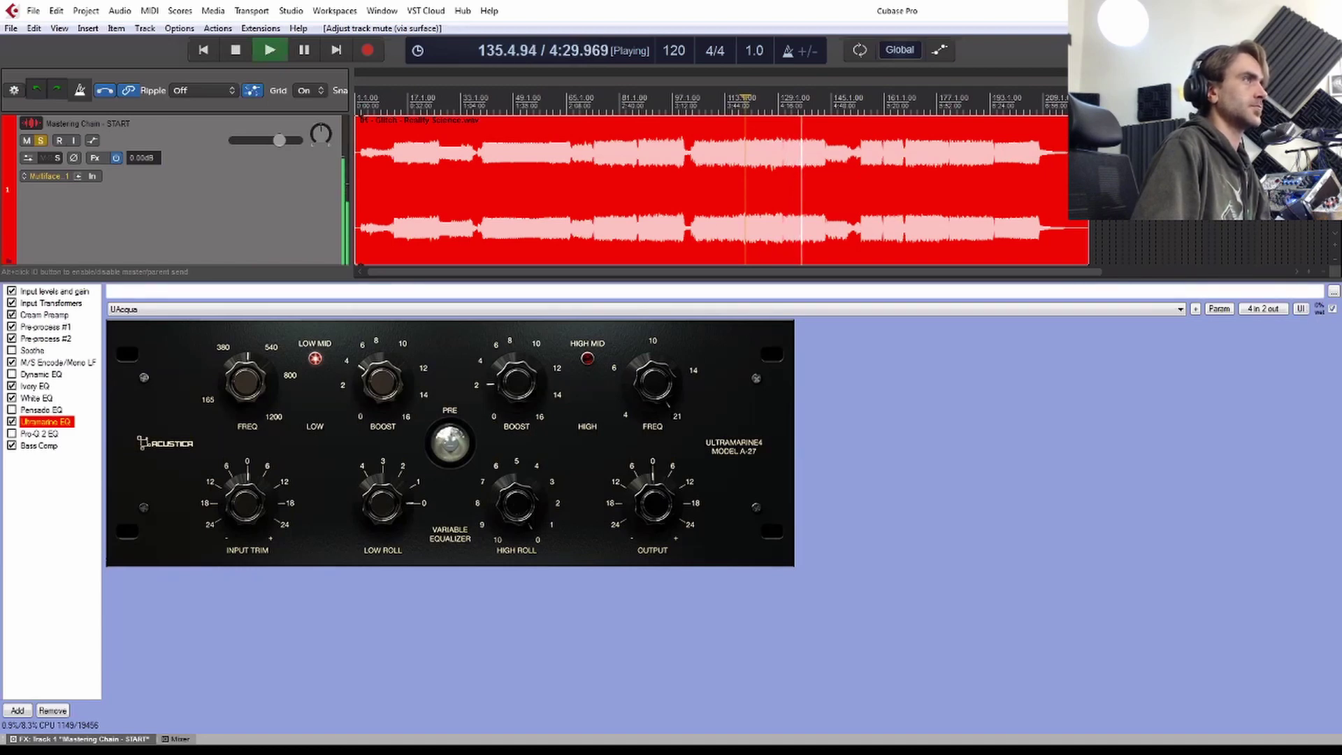
{"action": "left_click_drag", "start_coordinate": [1319, 308], "coordinate": [1319, 294]}
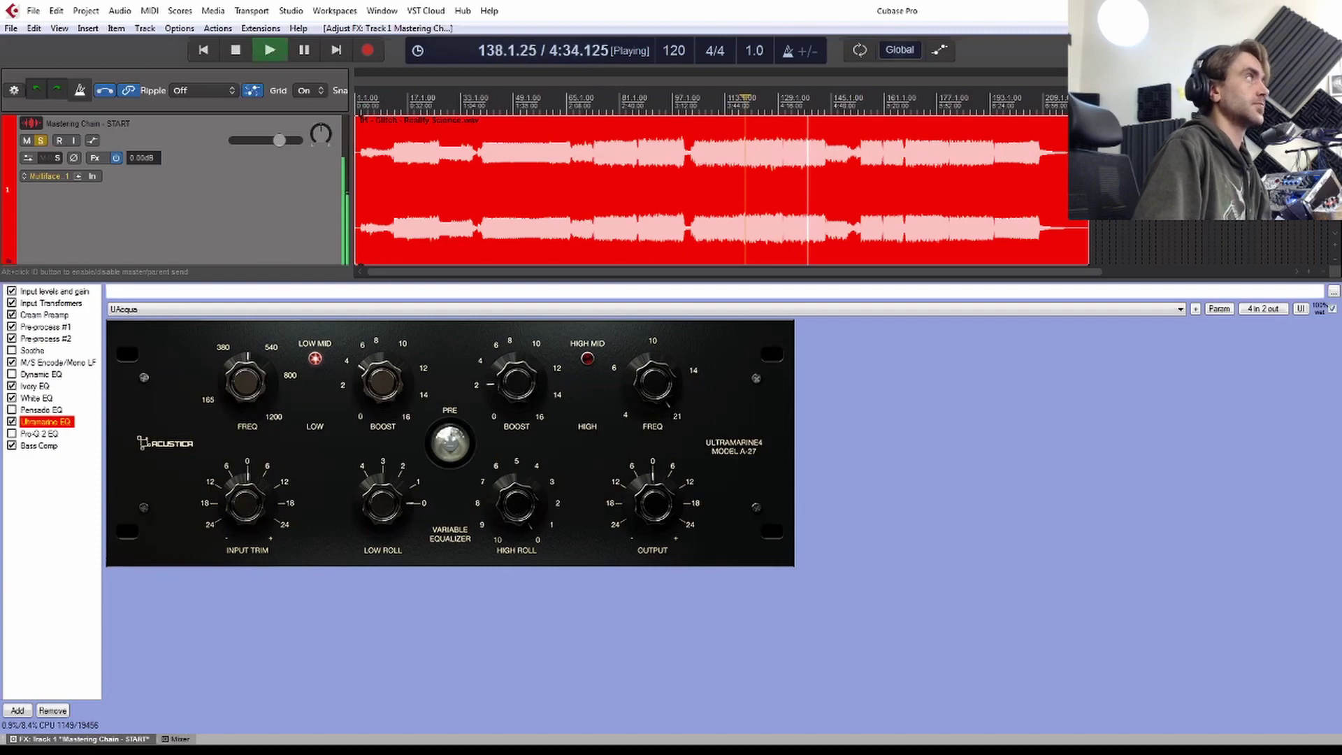
{"action": "scroll", "coordinate": [710, 188], "scroll_direction": "down", "scroll_amount": 1}
{"action": "key", "text": "Escape"}
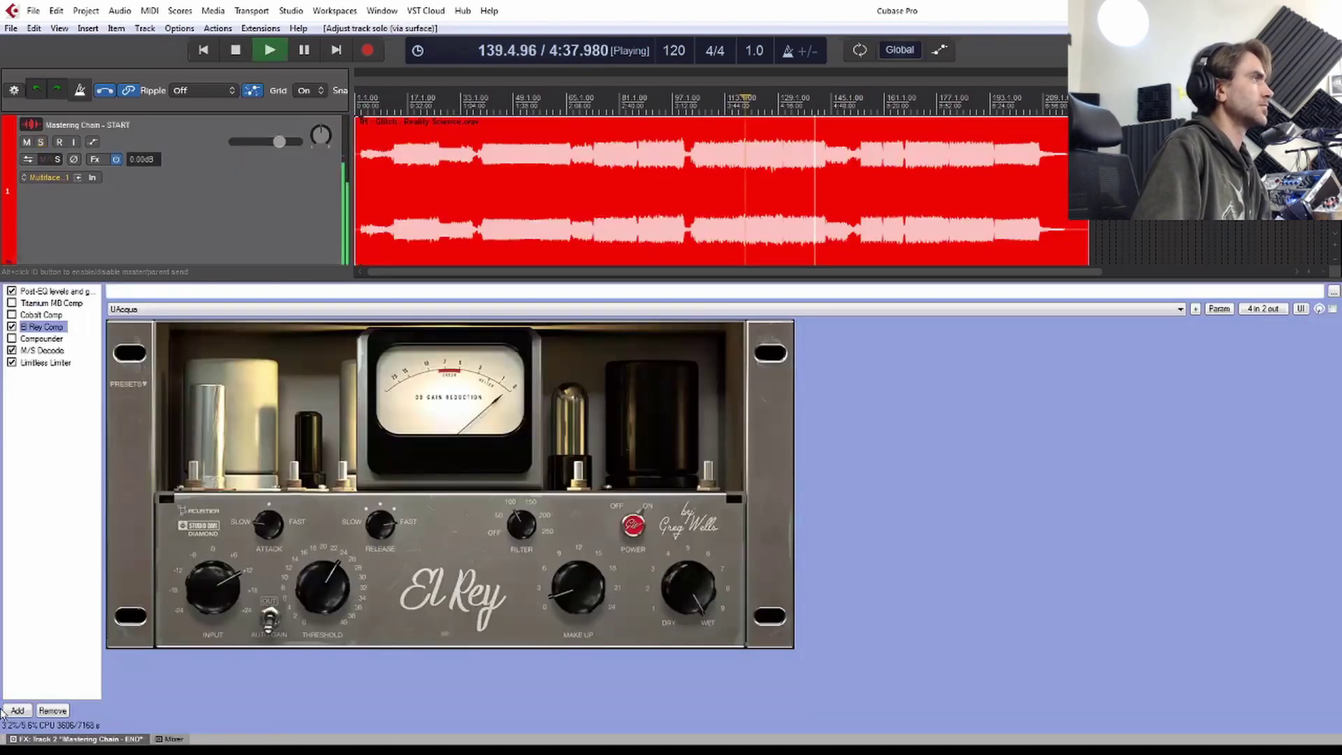
Step: Enable the Compounder hardware insert and replay the loud section, comparing its wet mix turned down and fully restored
{"action": "left_click", "coordinate": [37, 340]}
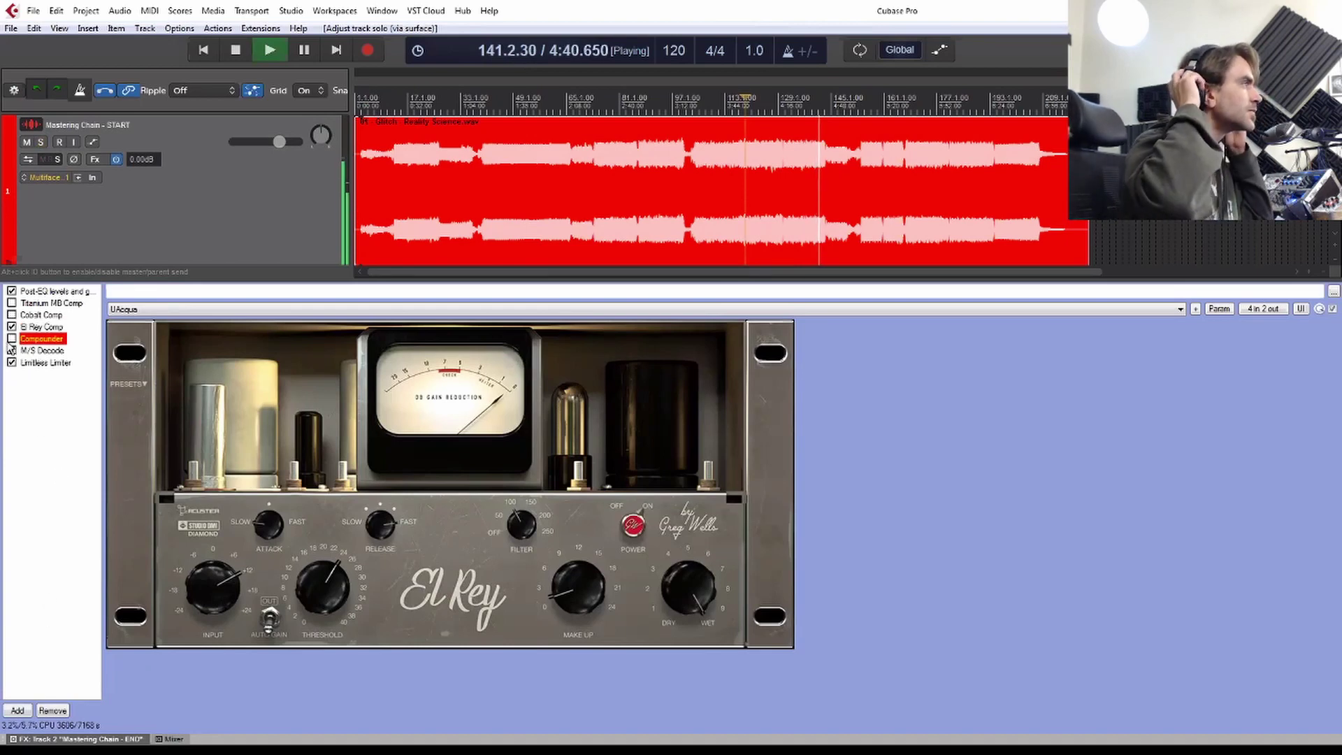
{"action": "left_click", "coordinate": [11, 338]}
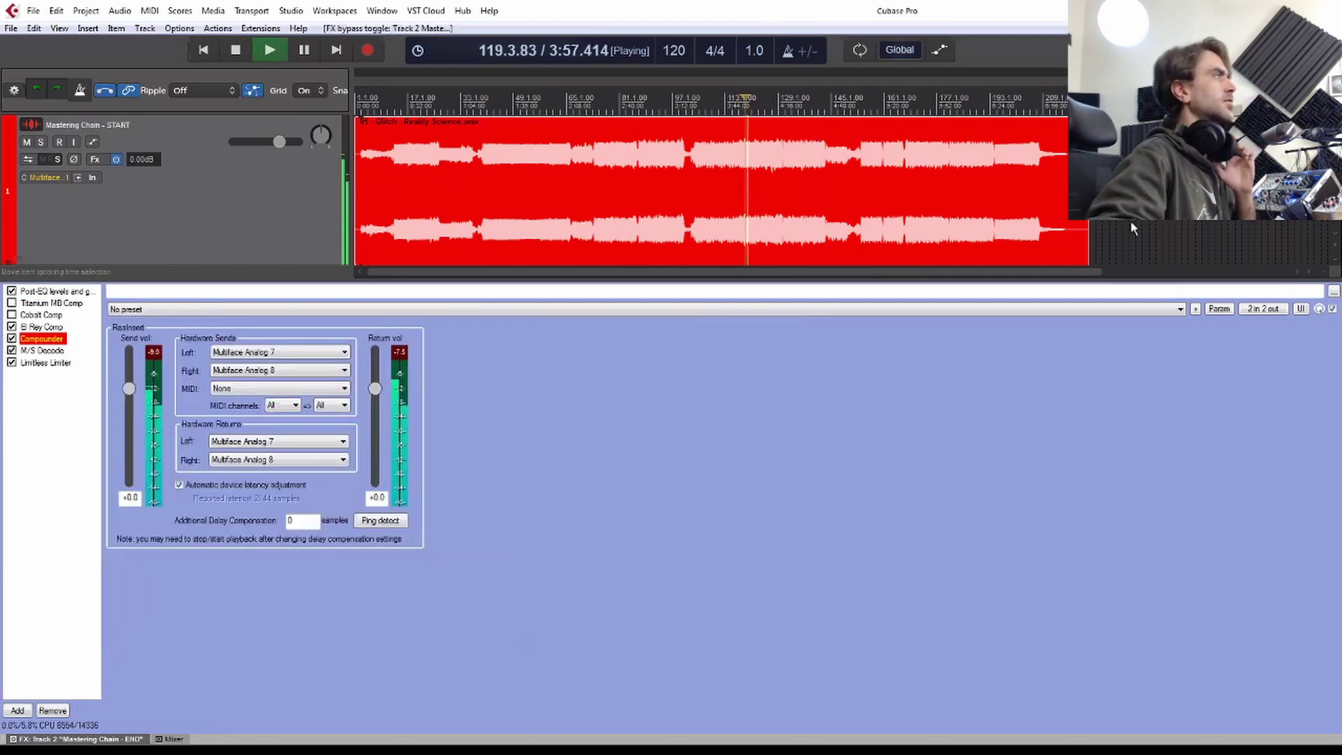
{"action": "left_click_drag", "start_coordinate": [1319, 309], "coordinate": [1320, 335]}
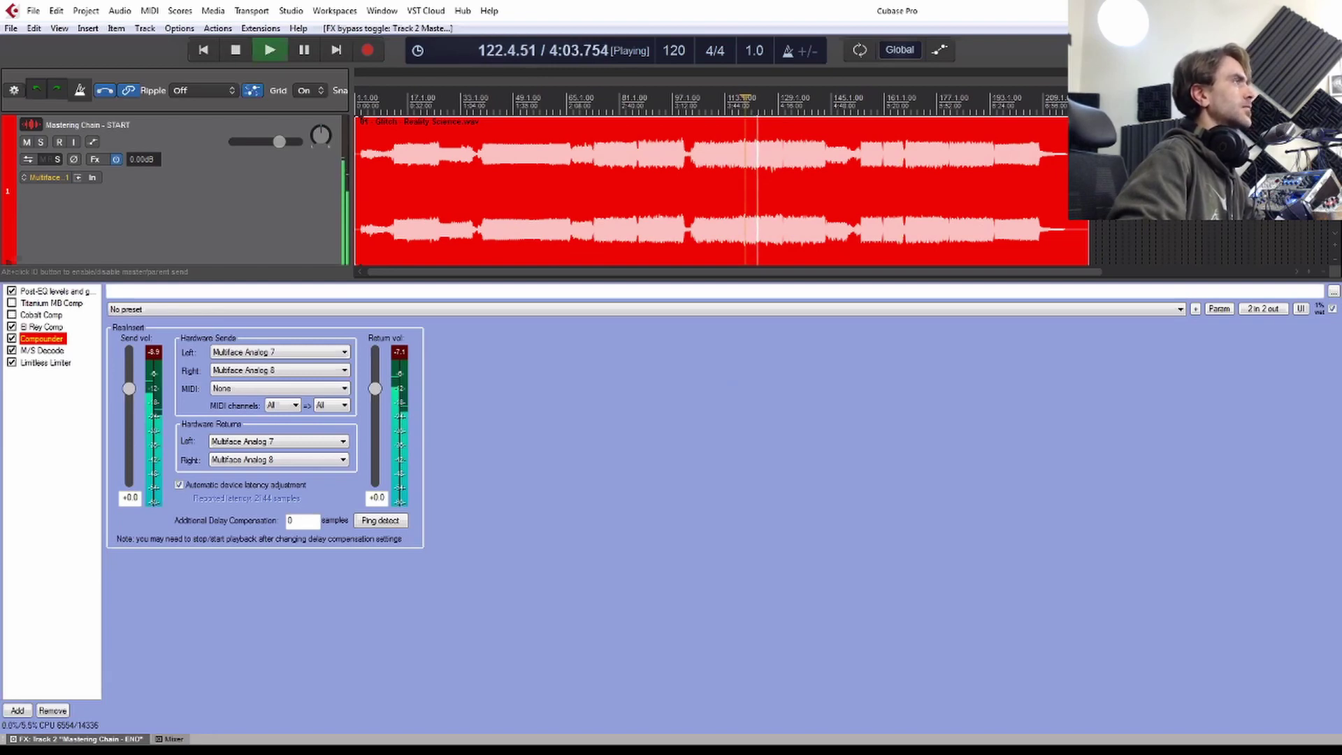
{"action": "left_click_drag", "start_coordinate": [1319, 336], "coordinate": [1320, 231]}
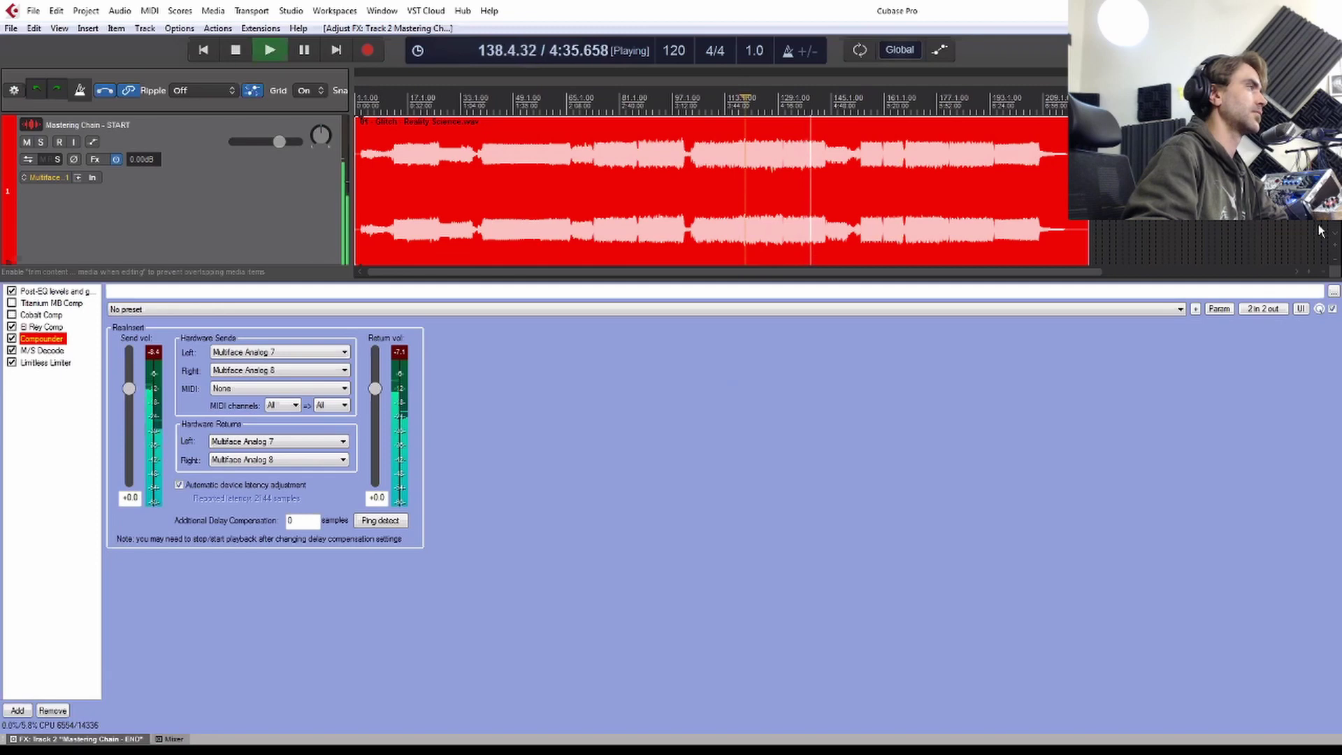
{"action": "key", "text": "space"}
{"action": "key", "text": "space"}
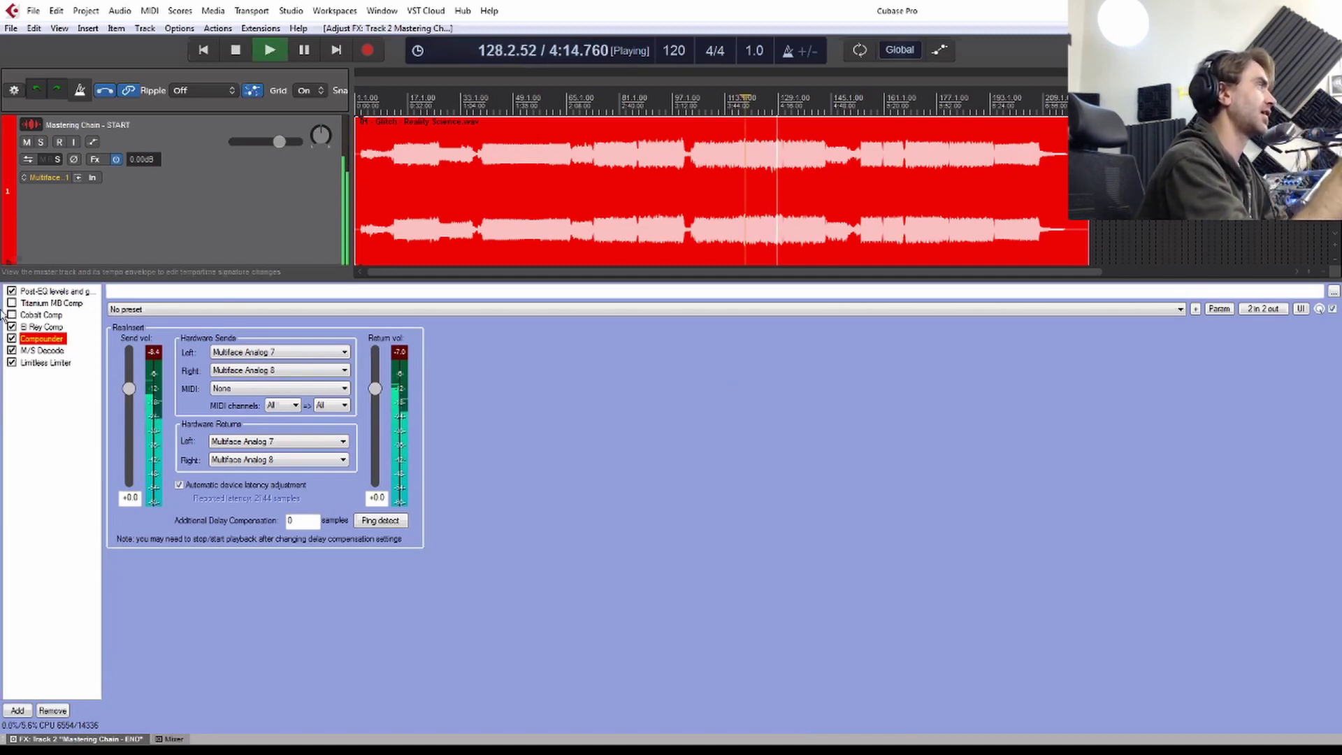
Step: Switch to the soloed start mastering chain and back to the end chain to compare the sound during playback
{"action": "key", "text": "Escape"}
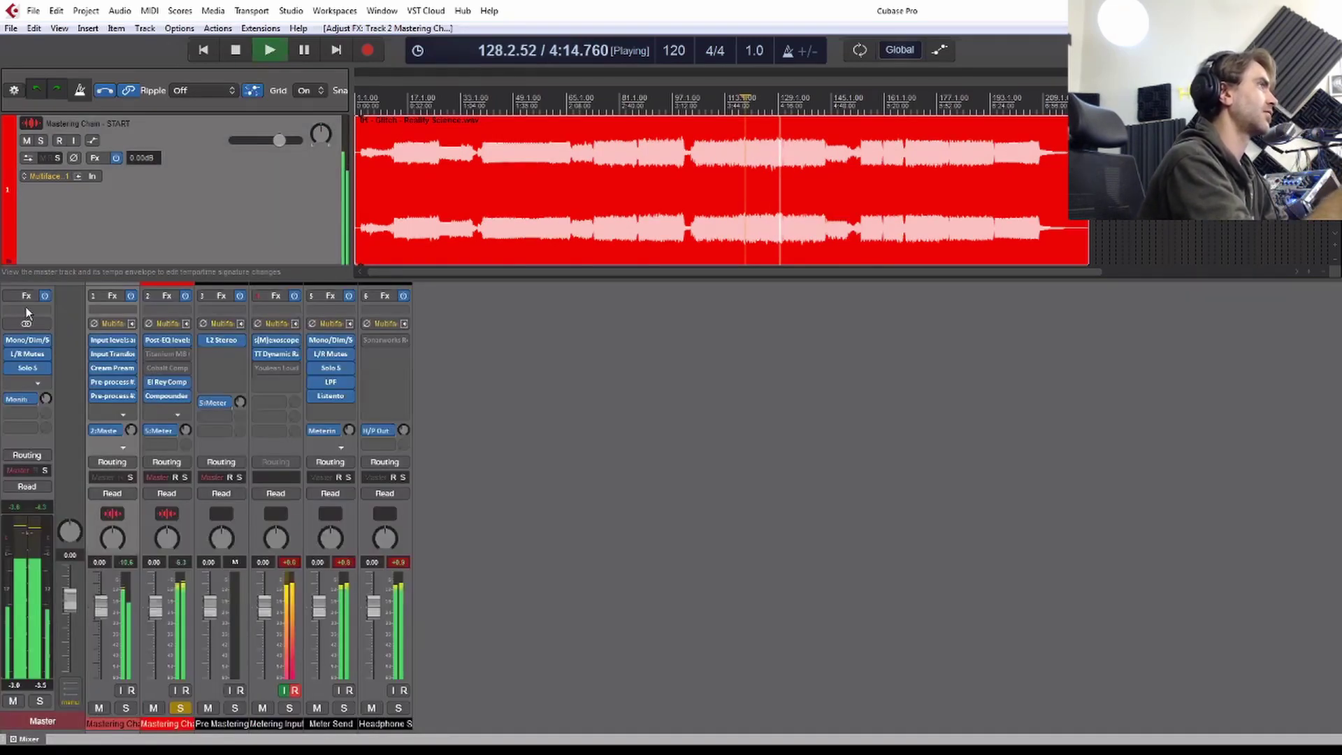
{"action": "key", "text": "shift+f"}
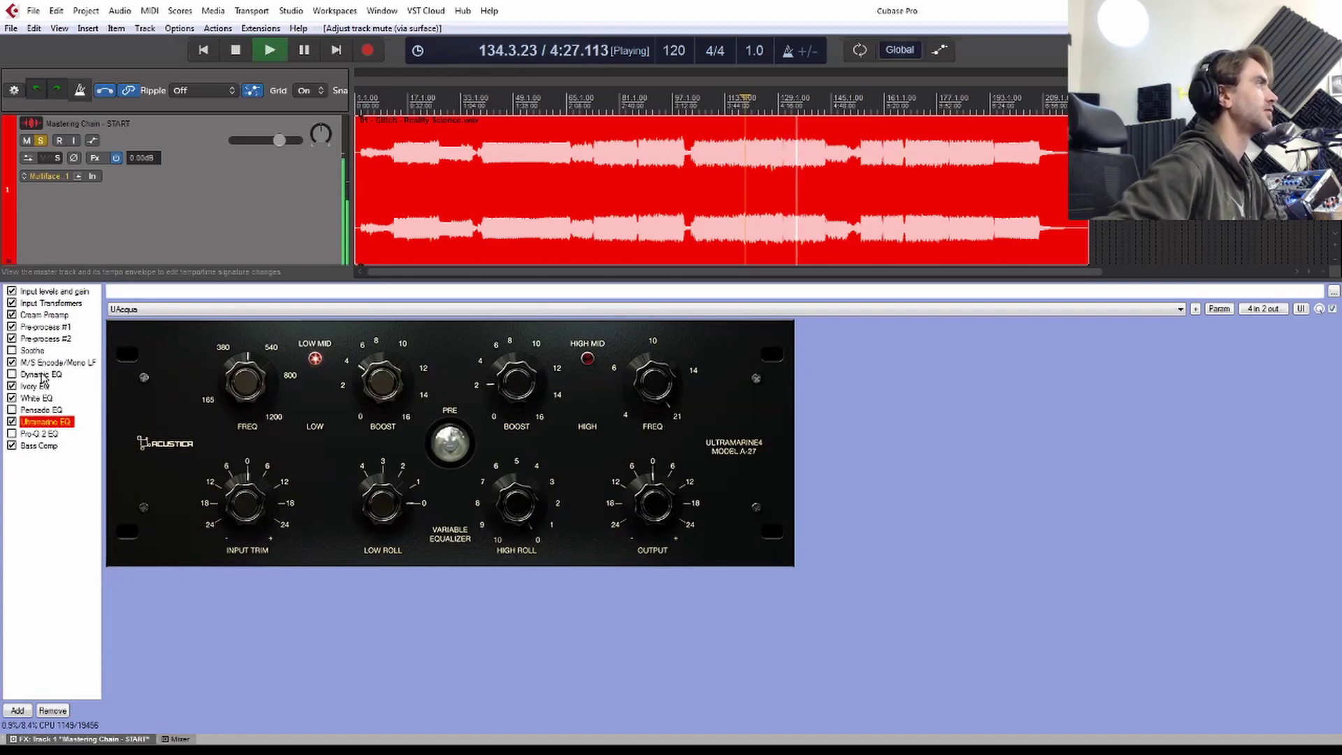
{"action": "key", "text": "ctrl+m"}
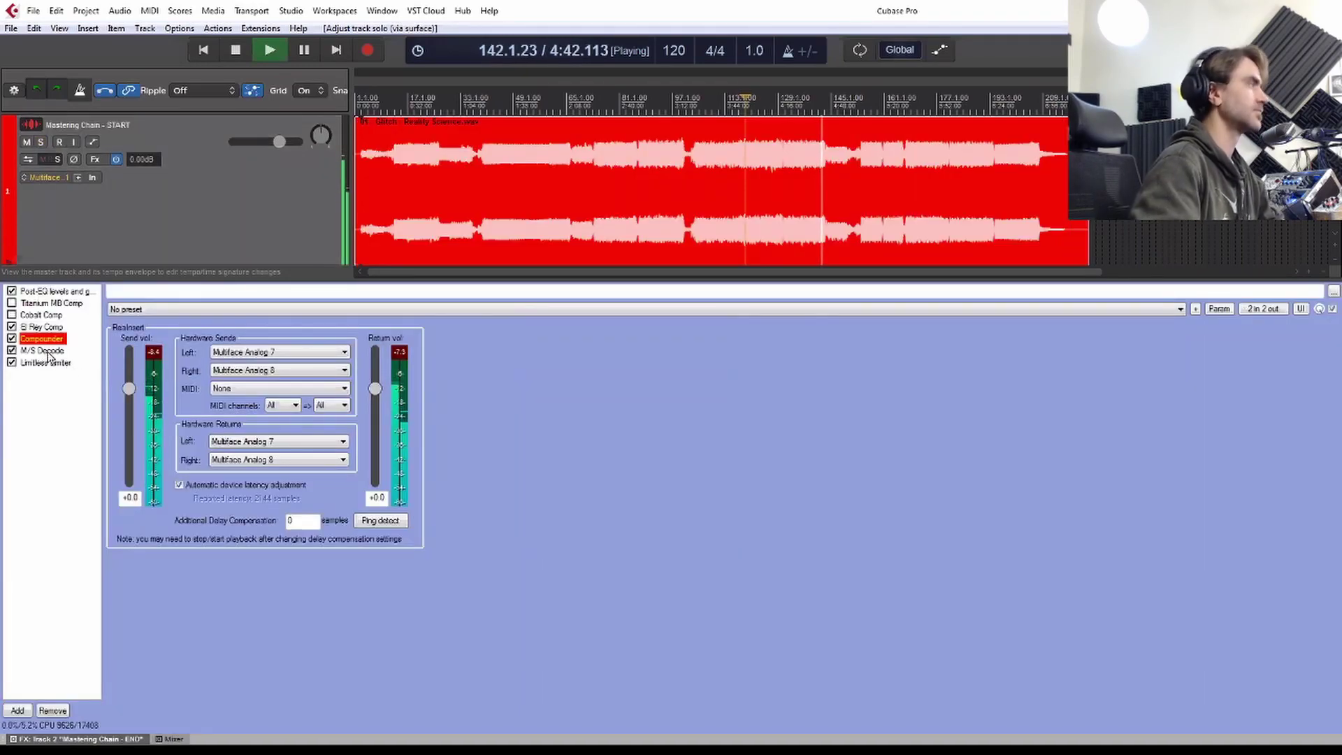
Step: Play from an earlier loud section, briefly showing the loudness and waveform meters to check the Compounder's output
{"action": "left_click", "coordinate": [605, 195]}
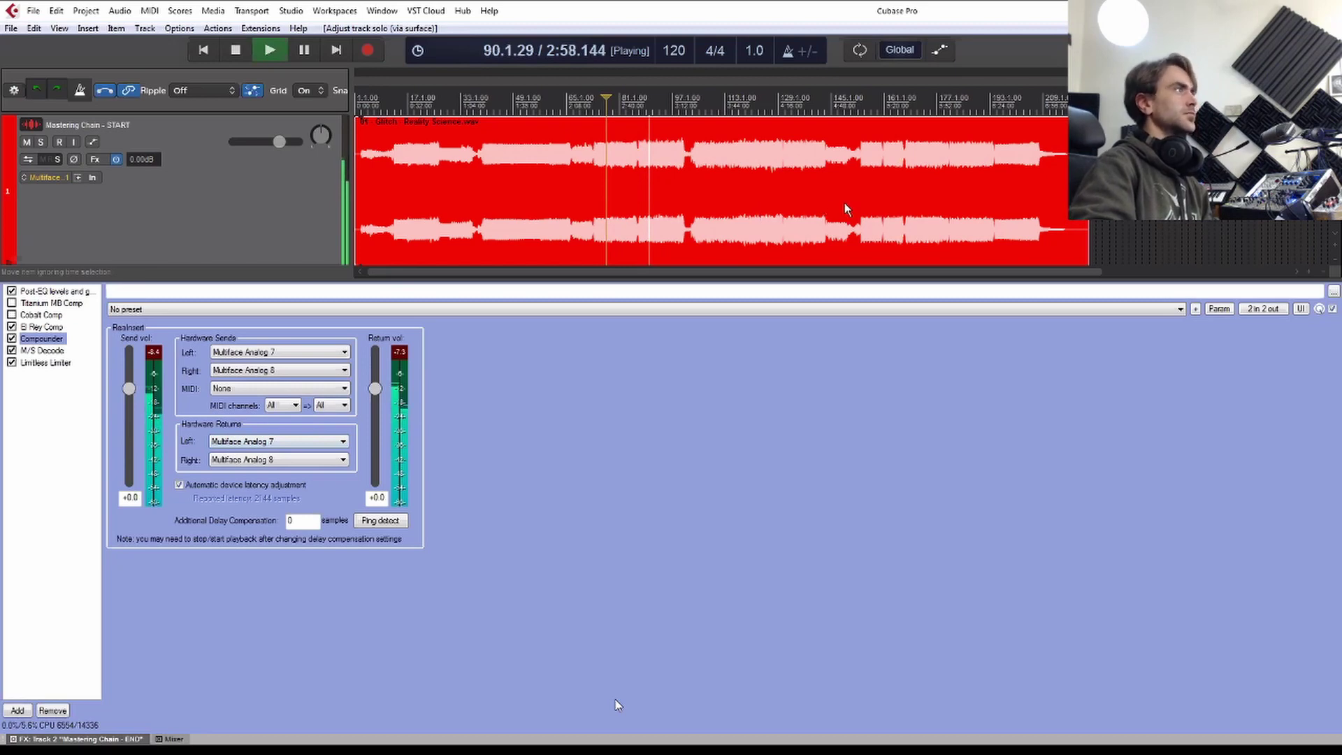
{"action": "key", "text": "m"}
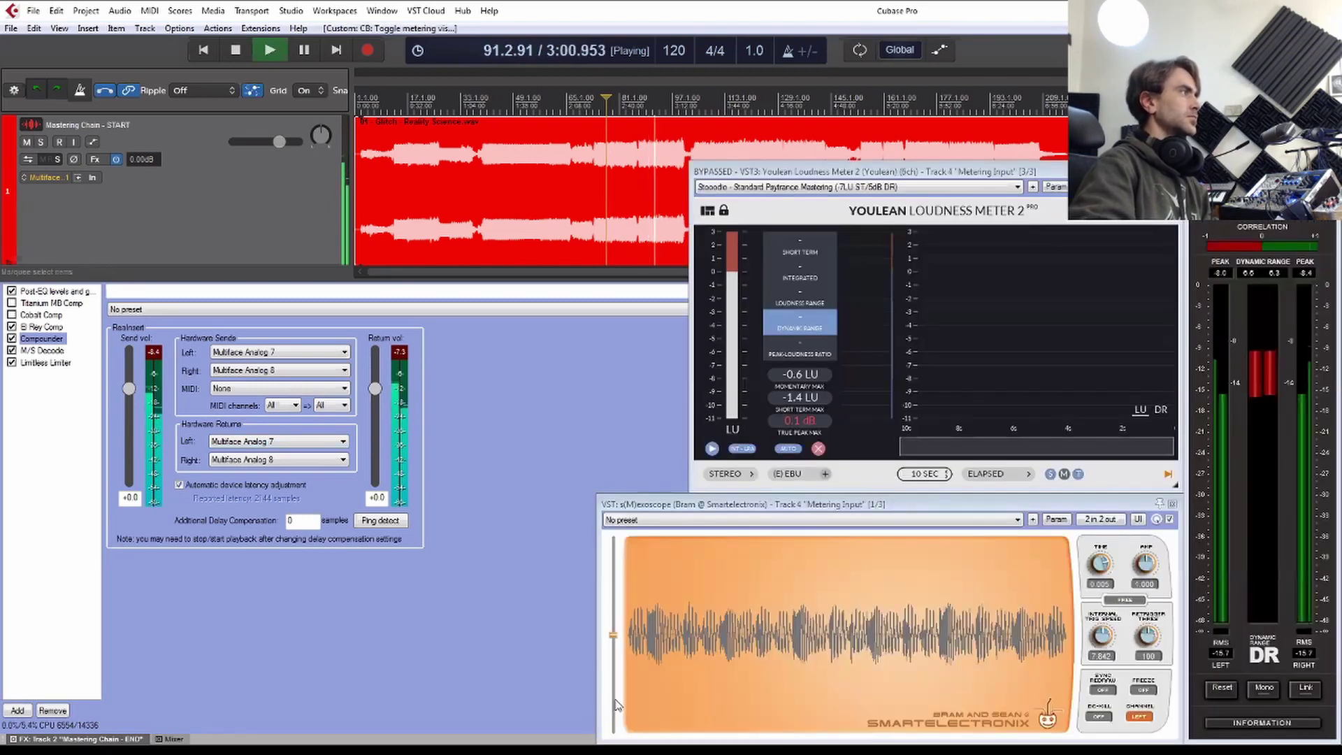
{"action": "key", "text": "Escape"}
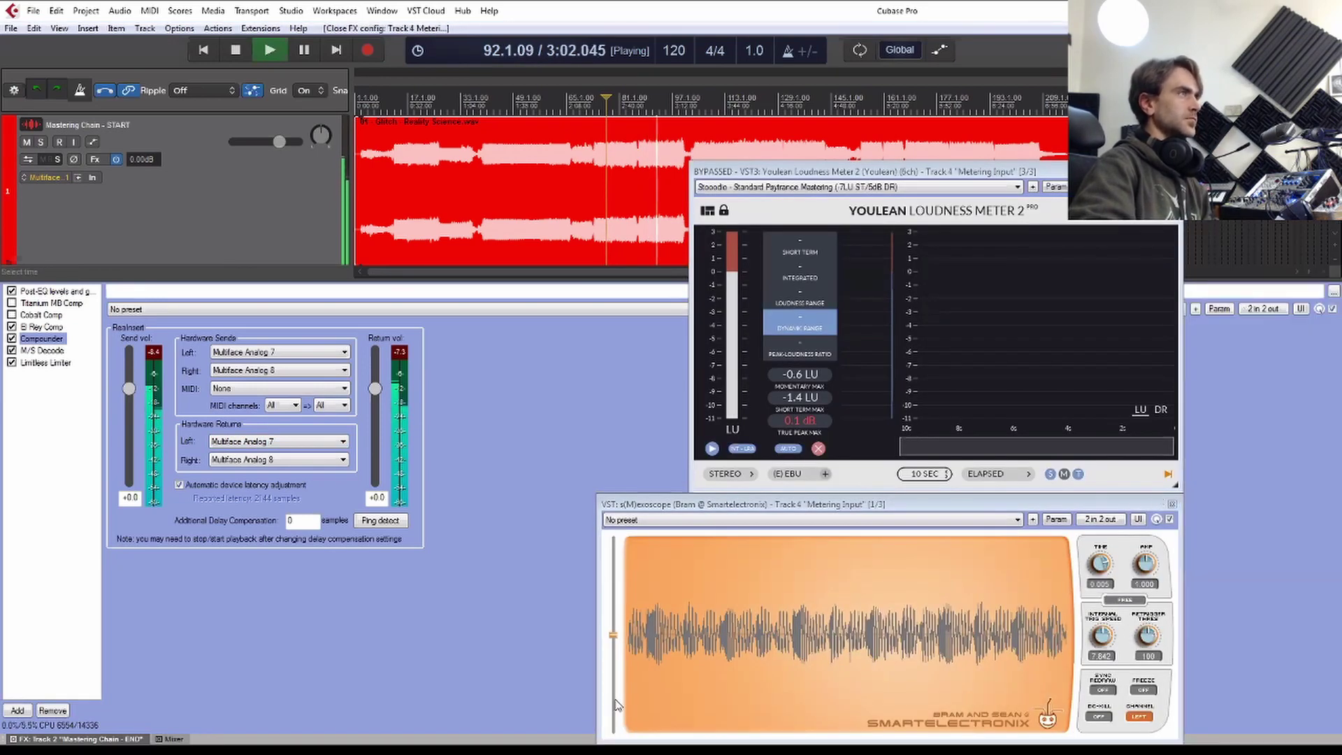
{"action": "key", "text": "m"}
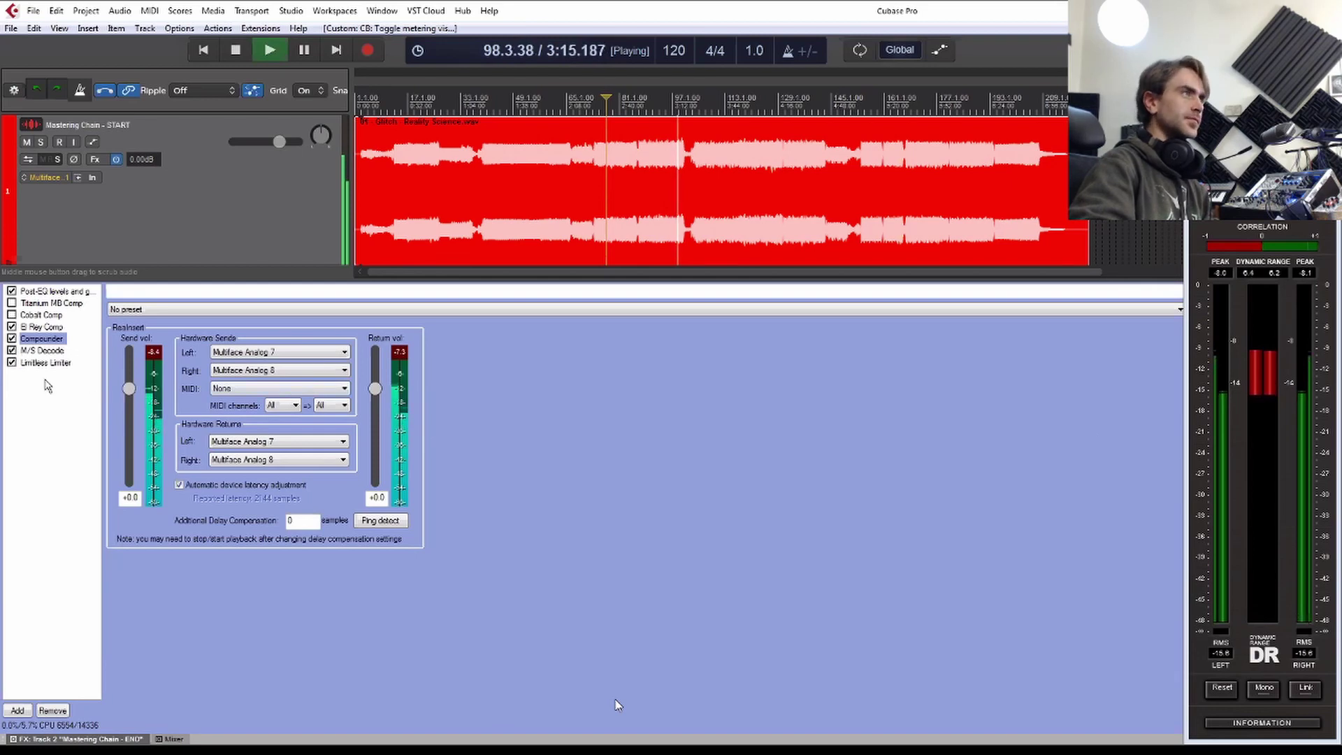
Step: Set the Limitless Limiter's threshold to -10.0 dB and move the play start back to bar 43
{"action": "key", "text": "Down"}
{"action": "key", "text": "Down"}
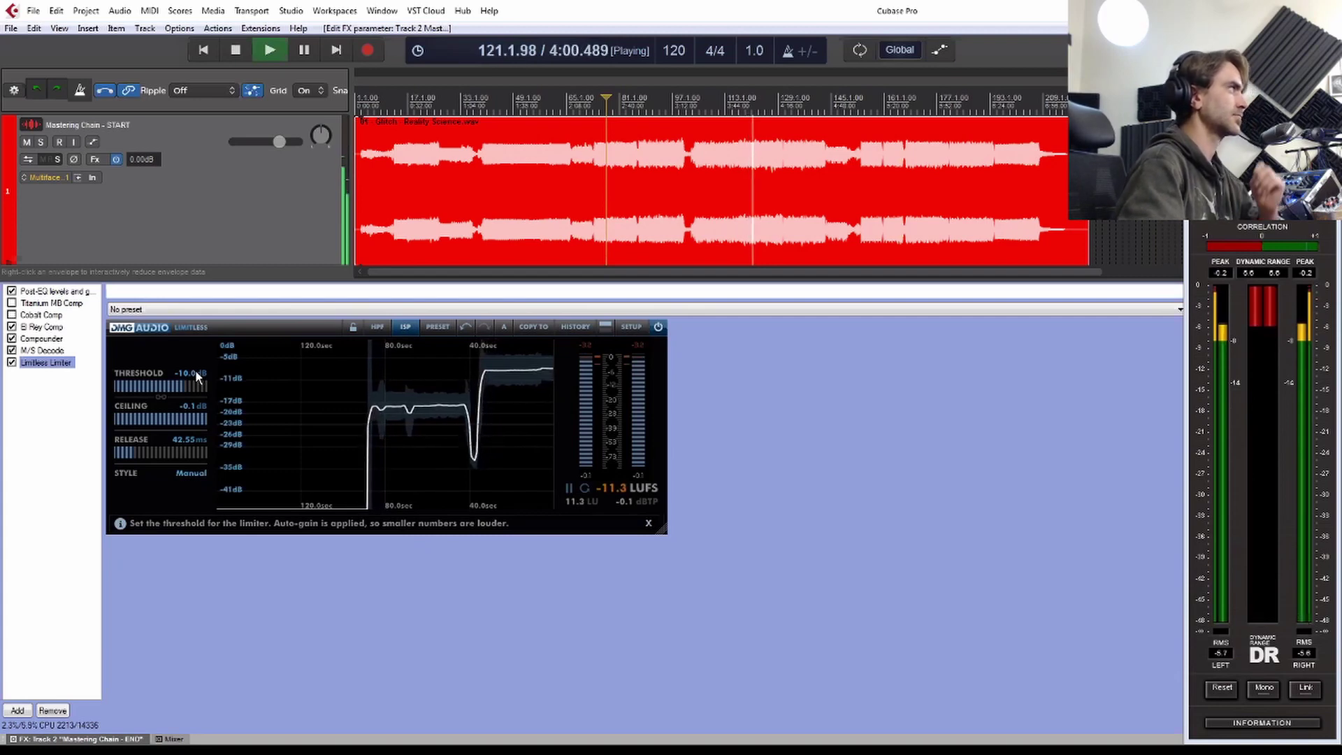
{"action": "left_click", "coordinate": [491, 107]}
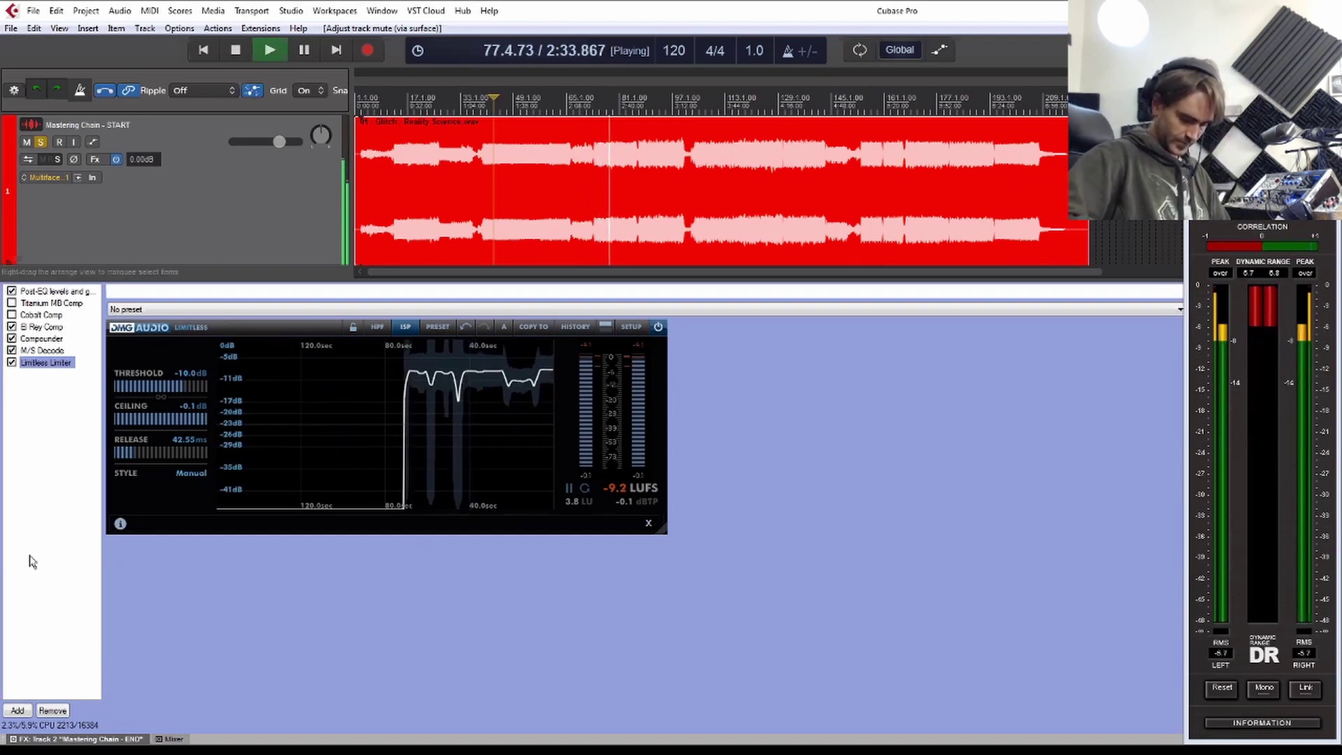
Step: Enable the Pro-Q 2 EQ in the start chain with a narrow bell cut at about 259 Hz, and audition it bypassed
{"action": "left_click", "coordinate": [82, 478]}
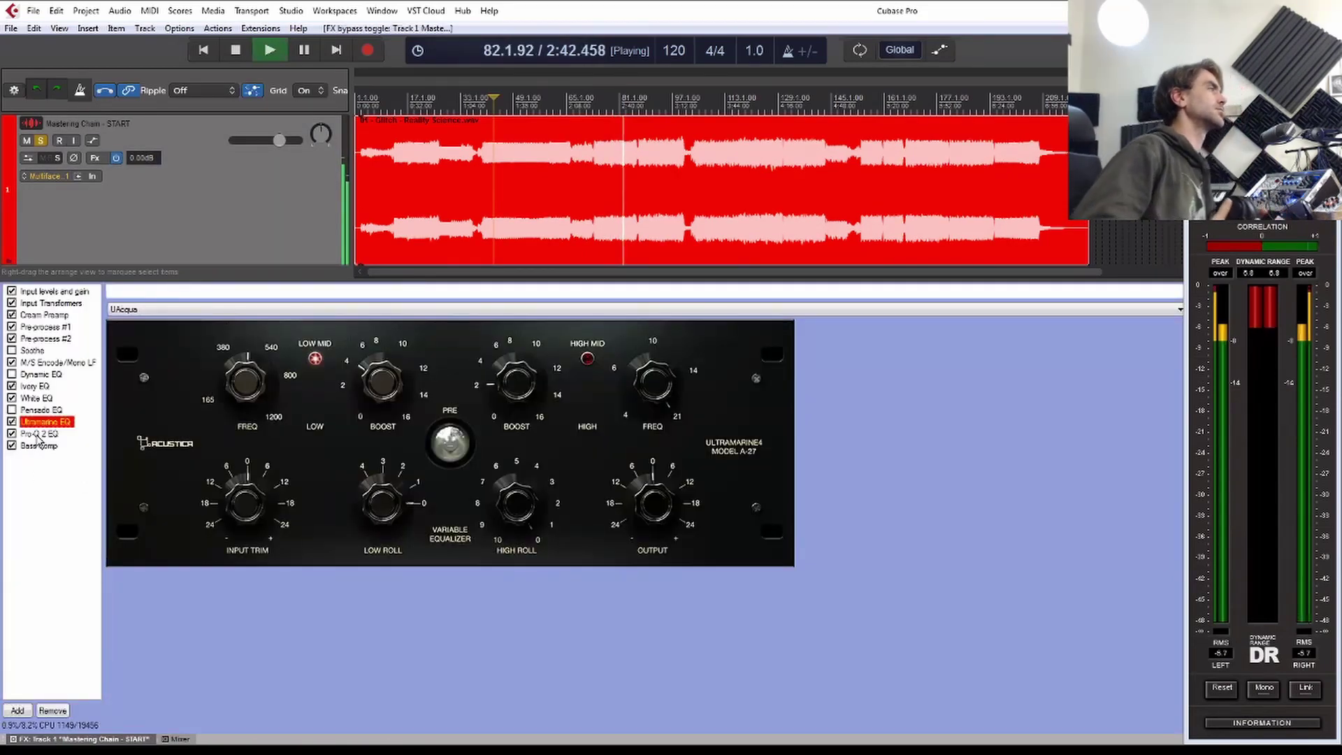
{"action": "left_click", "coordinate": [39, 434]}
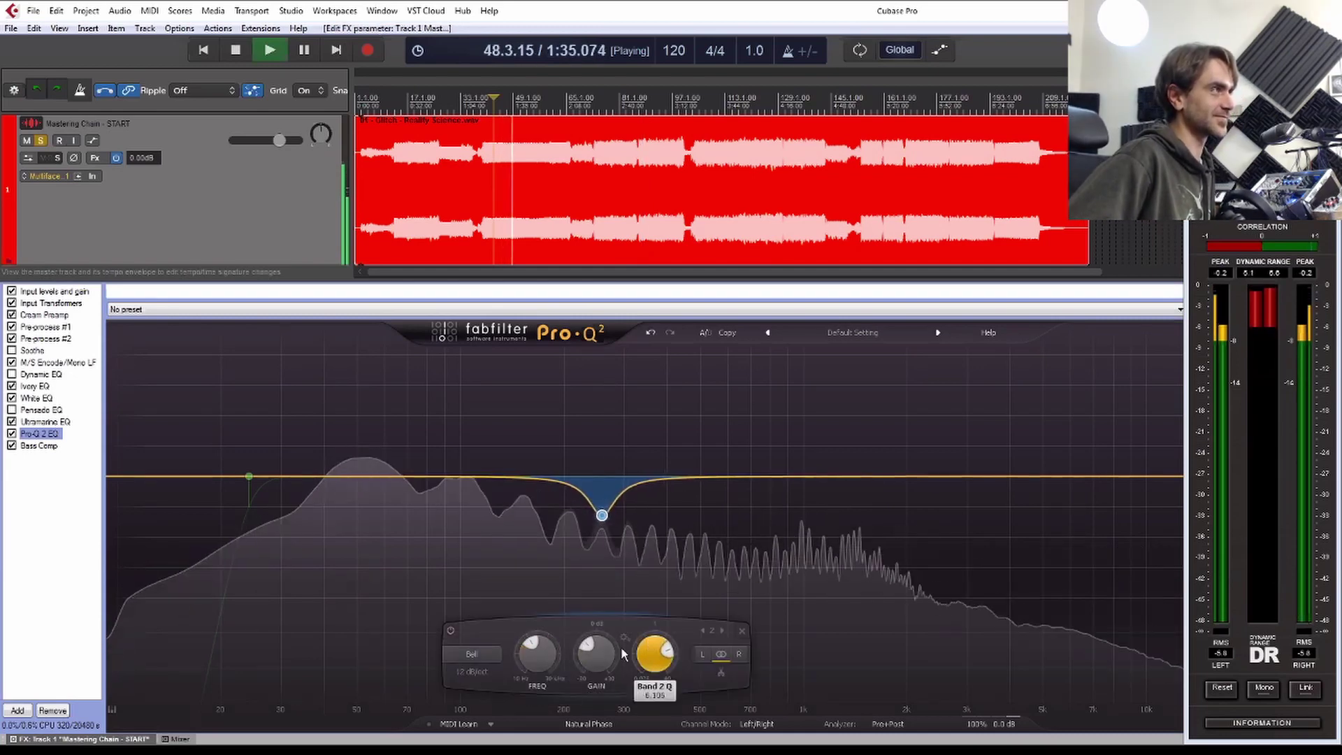
{"action": "left_click", "coordinate": [450, 632]}
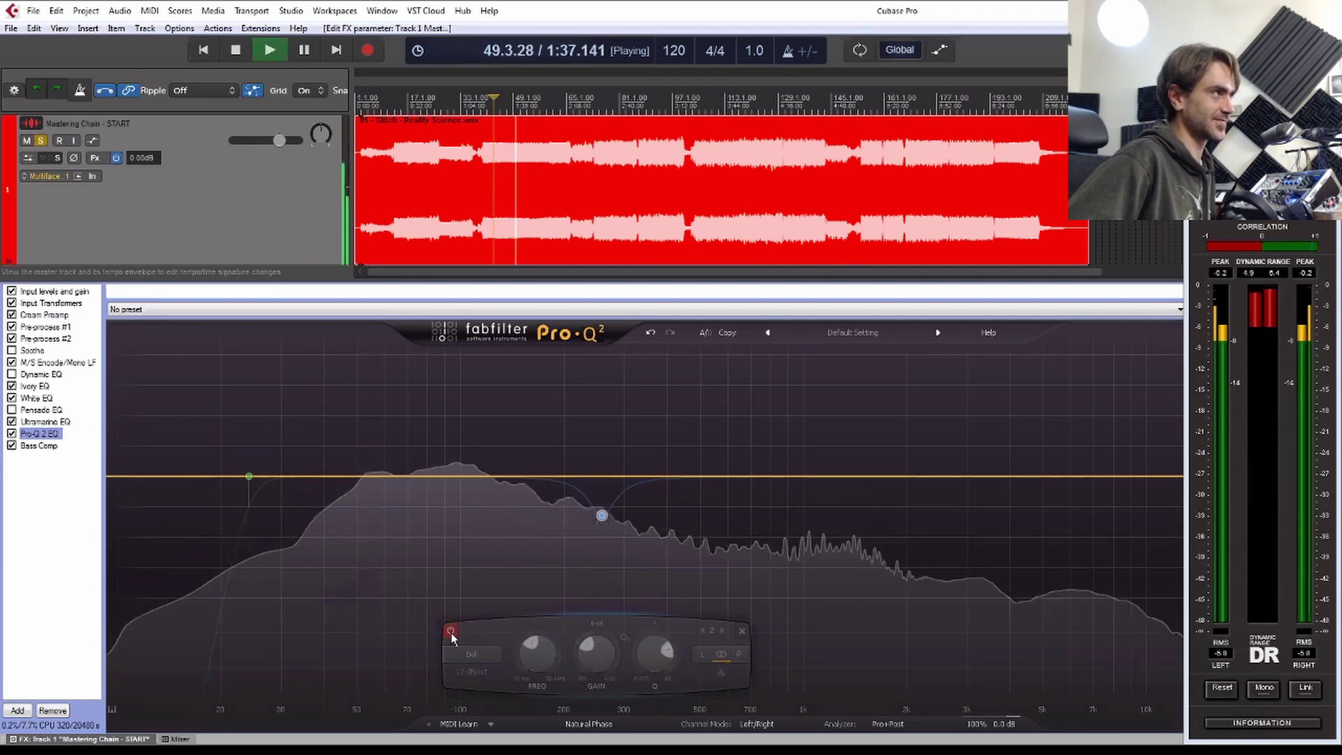
{"action": "left_click", "coordinate": [451, 632]}
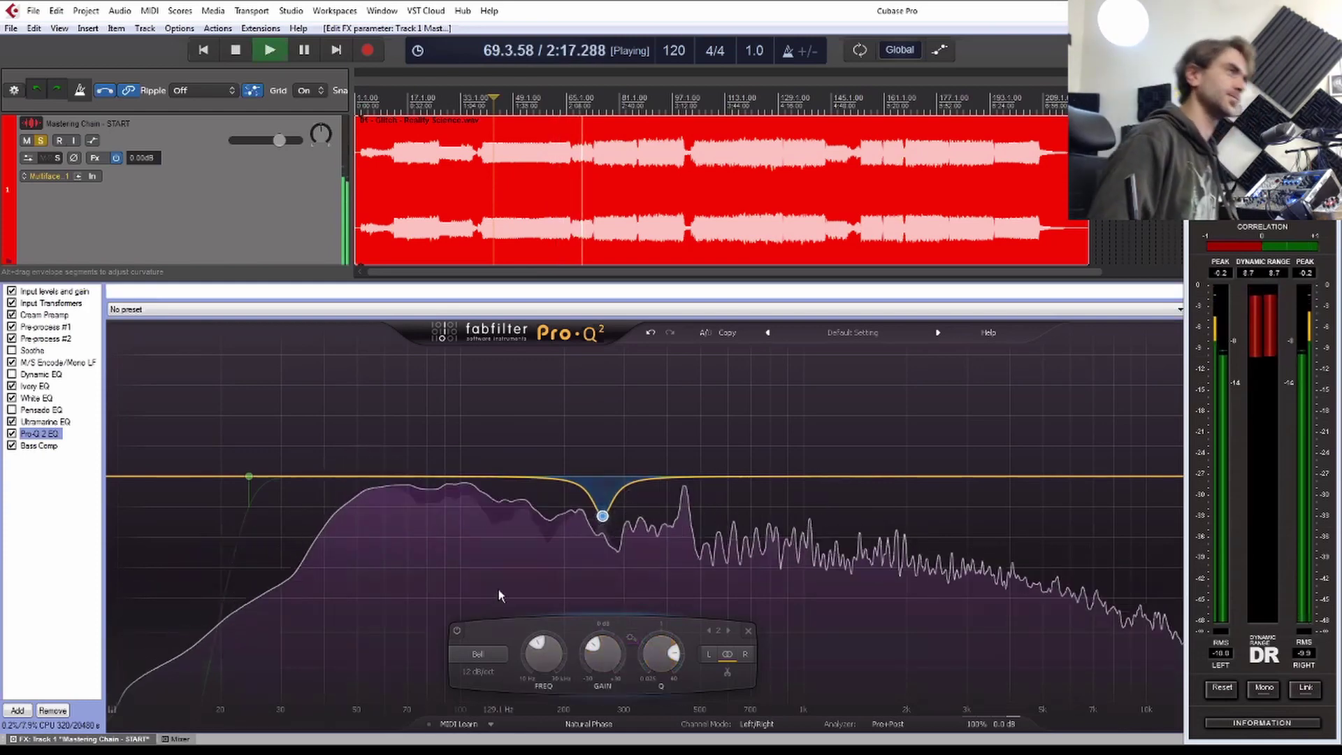
Step: Replay from bar 43, toggling the Pro-Q 2 bell cut to compare, and move the play start to bar 111
{"action": "key", "text": "space"}
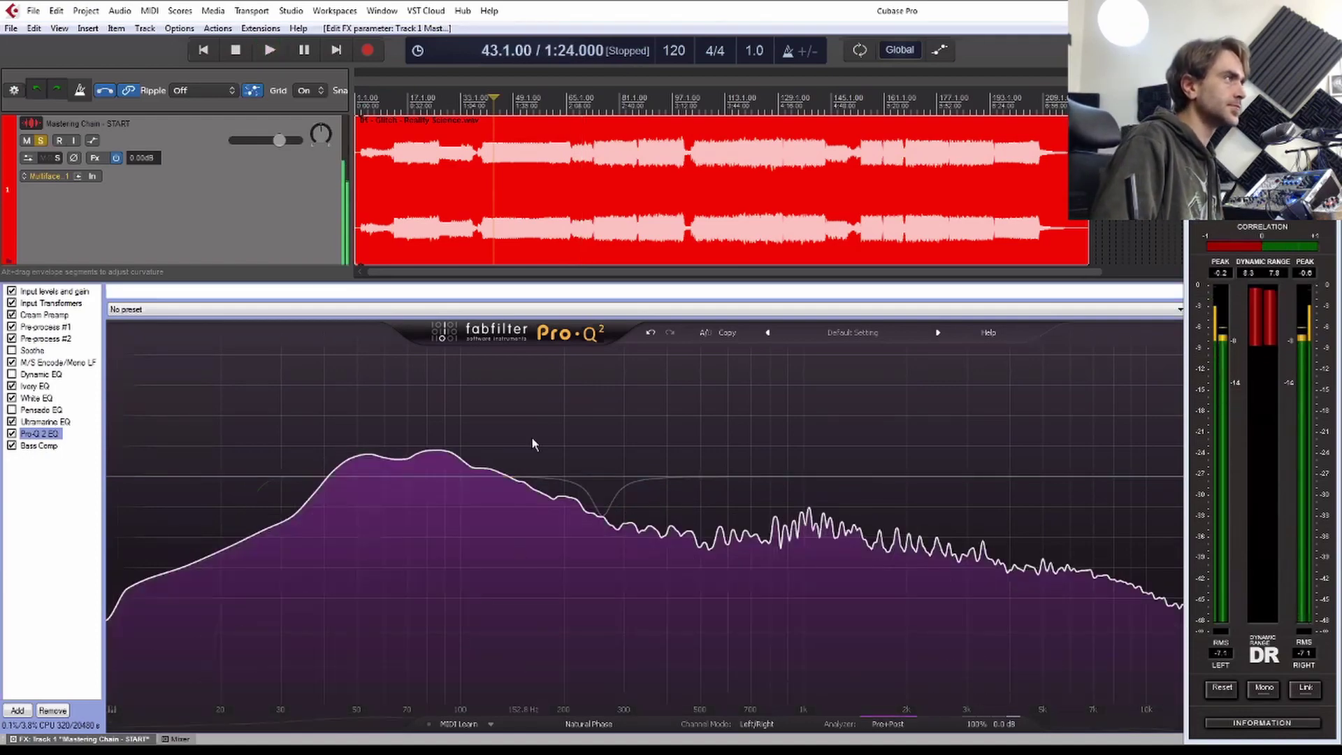
{"action": "key", "text": "space"}
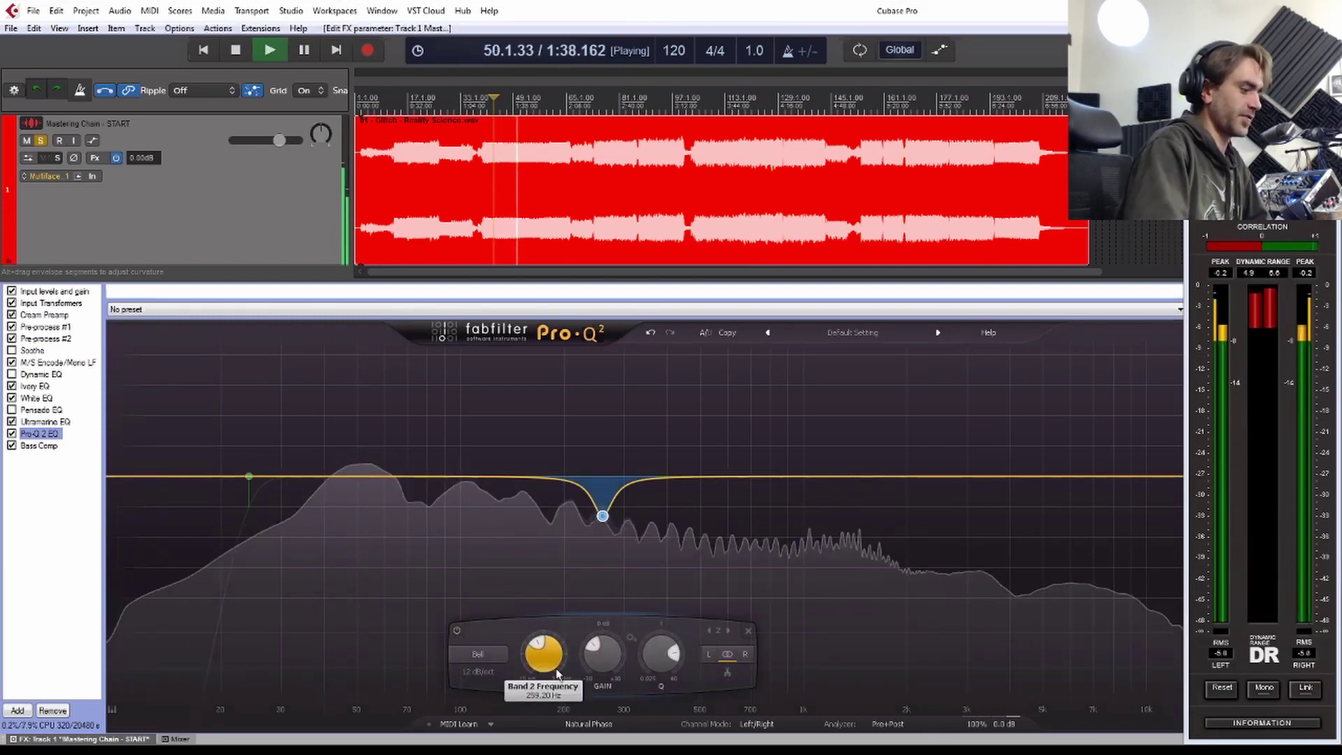
{"action": "left_click", "coordinate": [456, 631]}
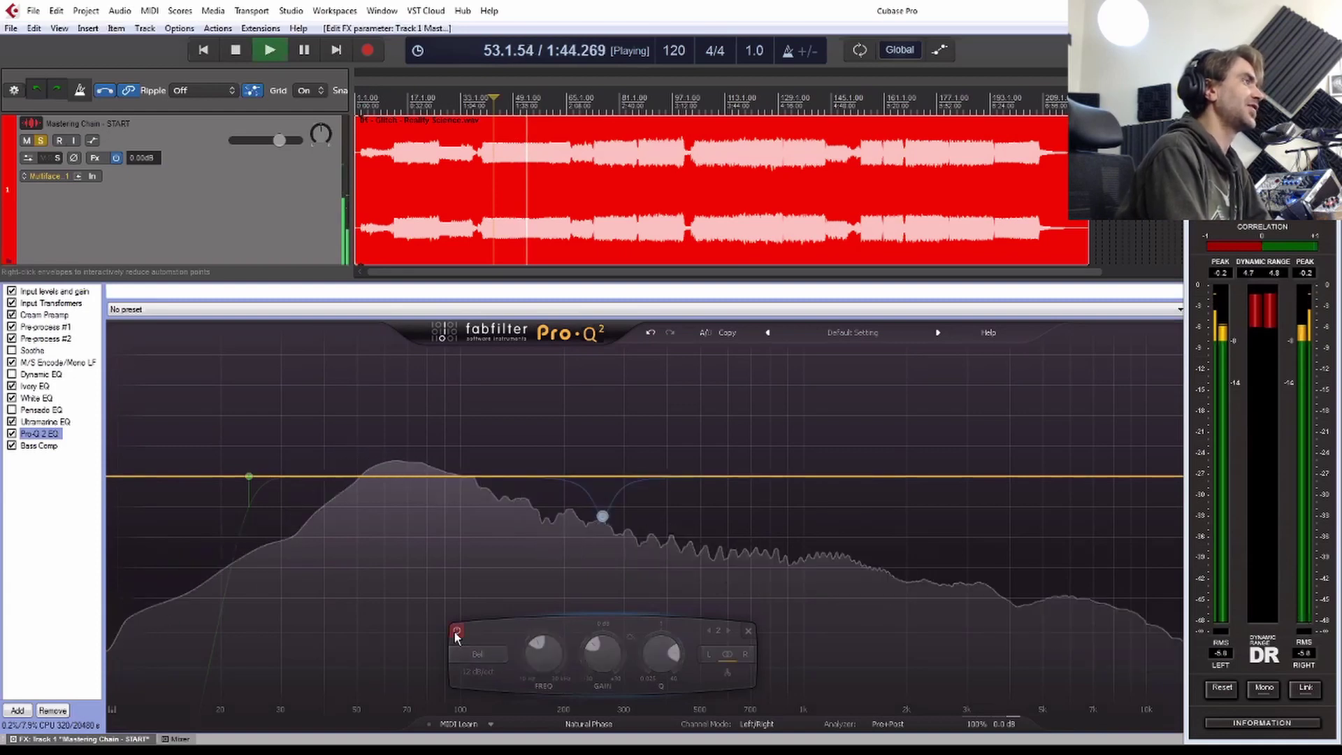
{"action": "left_click", "coordinate": [456, 631]}
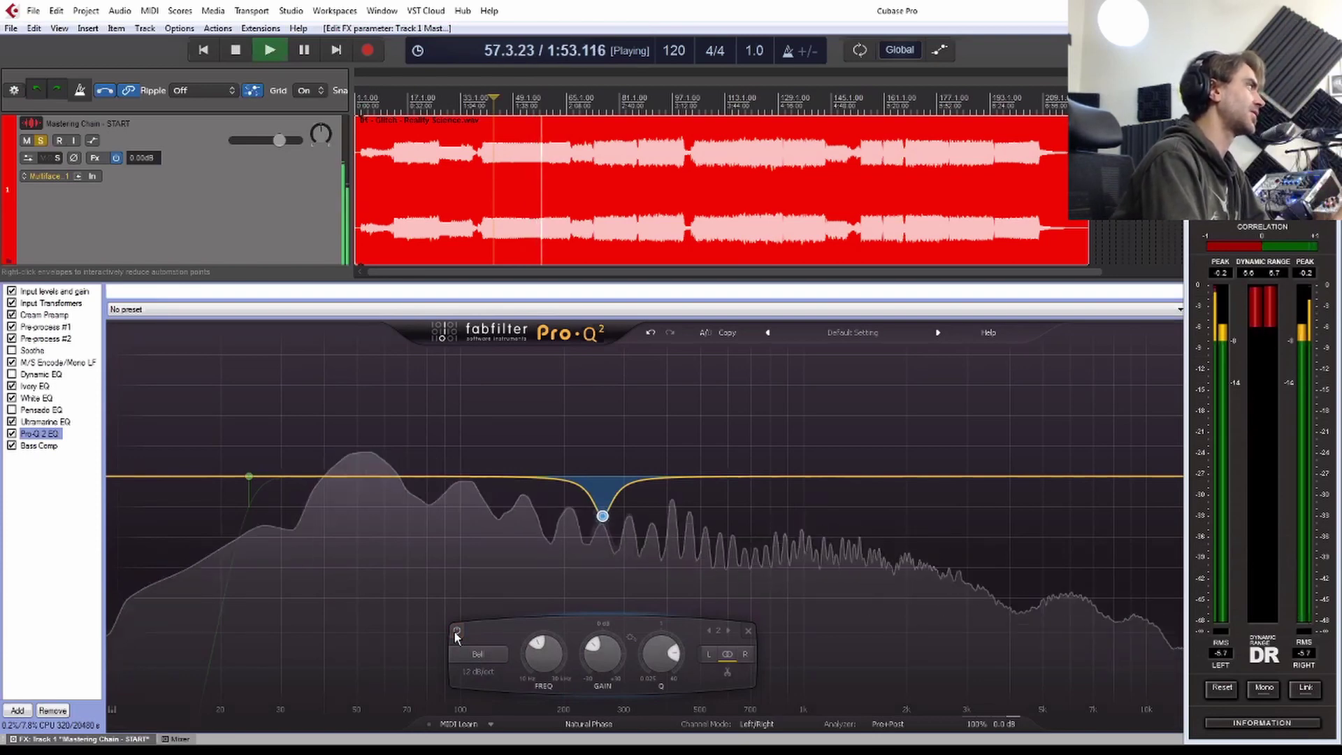
{"action": "left_click", "coordinate": [455, 631]}
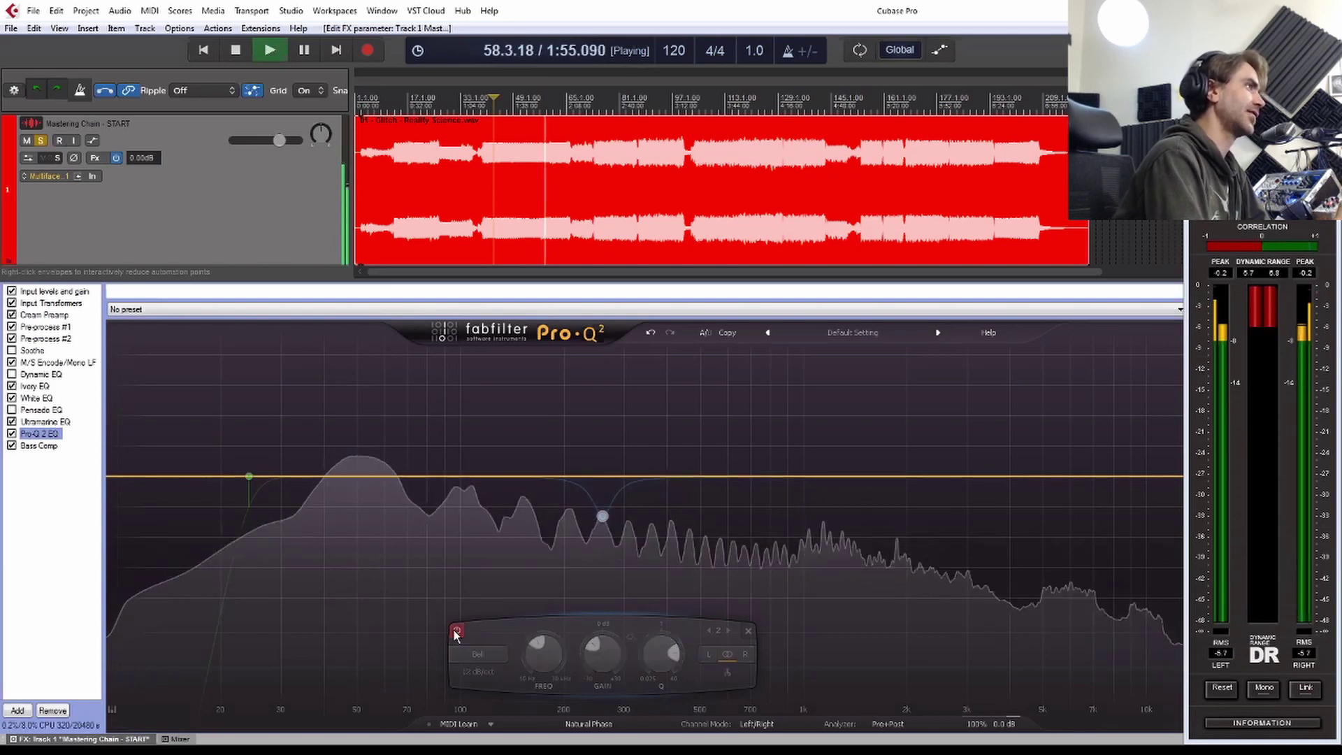
{"action": "left_click", "coordinate": [456, 631]}
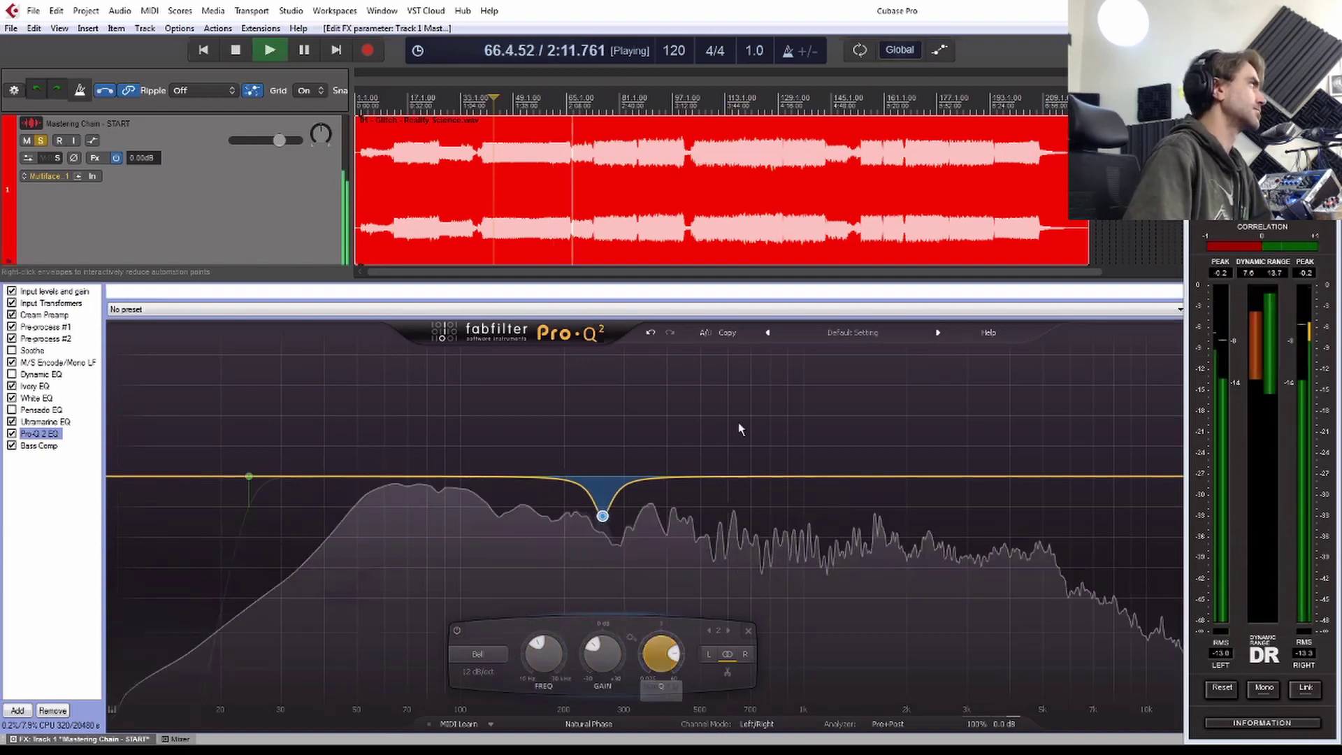
{"action": "key", "text": "space"}
{"action": "left_click", "coordinate": [720, 102]}
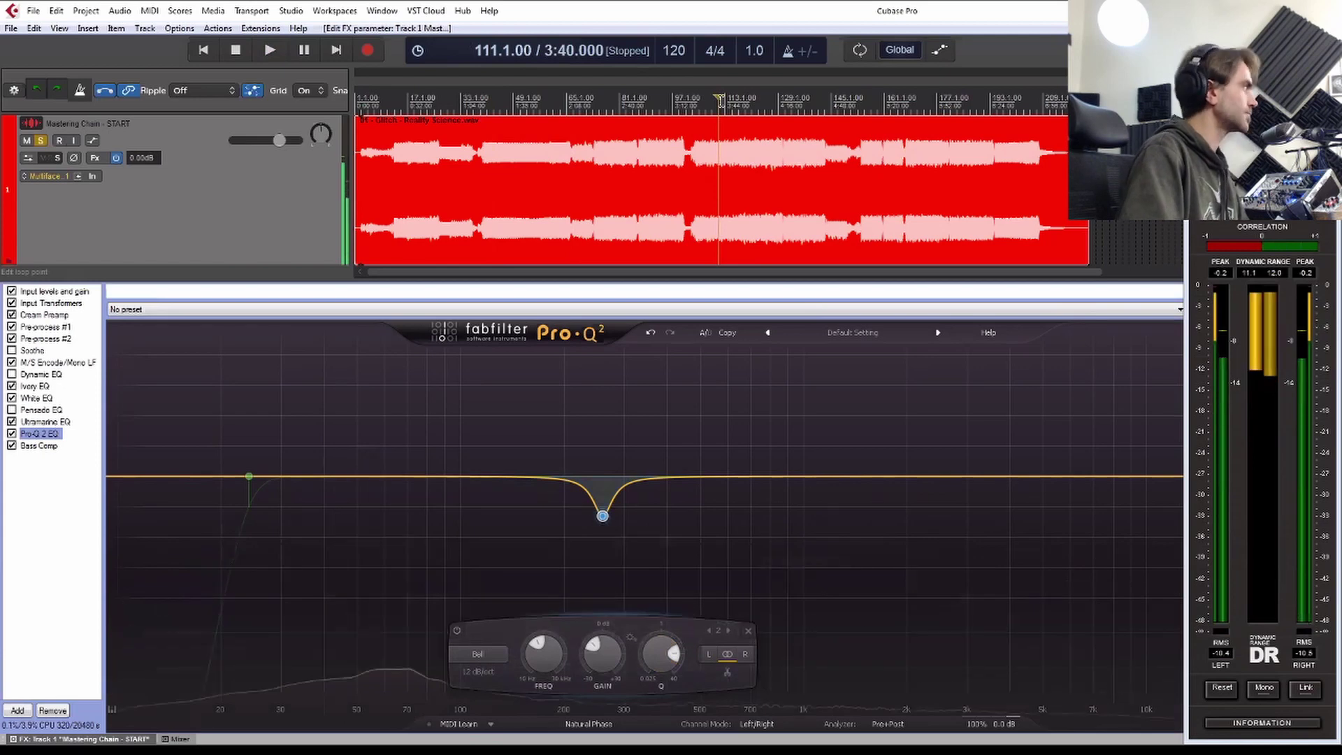
Step: Play from bar 111 to audition the Pro-Q 2 cut, and bring up the mixer to check the mastering channels' levels
{"action": "key", "text": "space"}
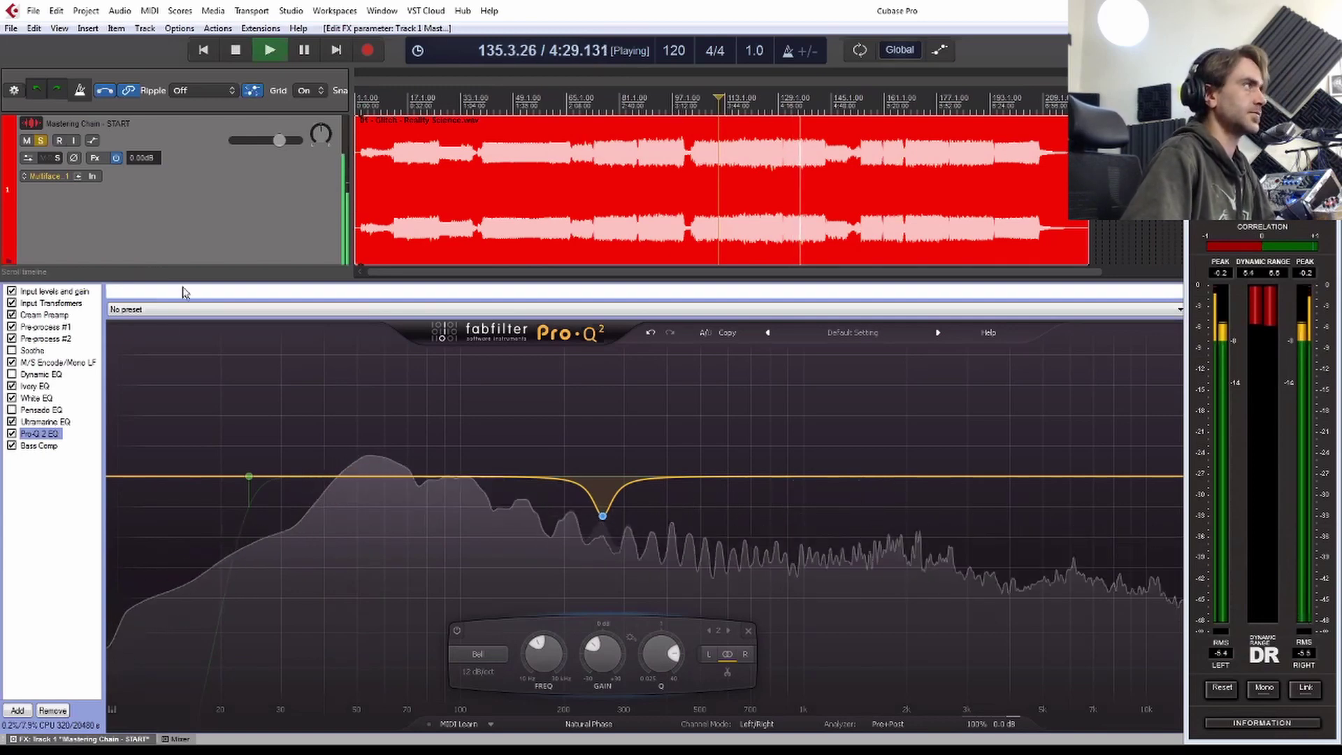
{"action": "key", "text": "ctrl+Tab"}
{"action": "key", "text": "alt+F3"}
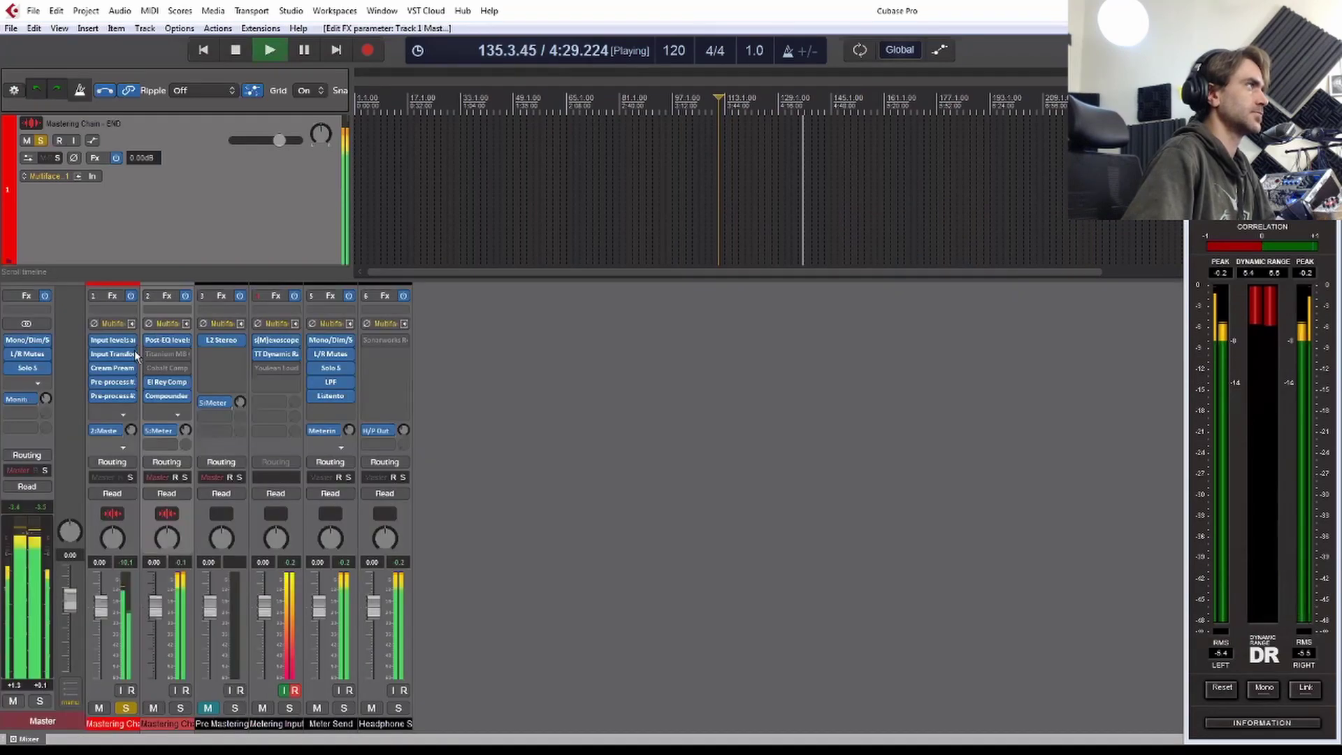
{"action": "key", "text": "ctrl+Tab"}
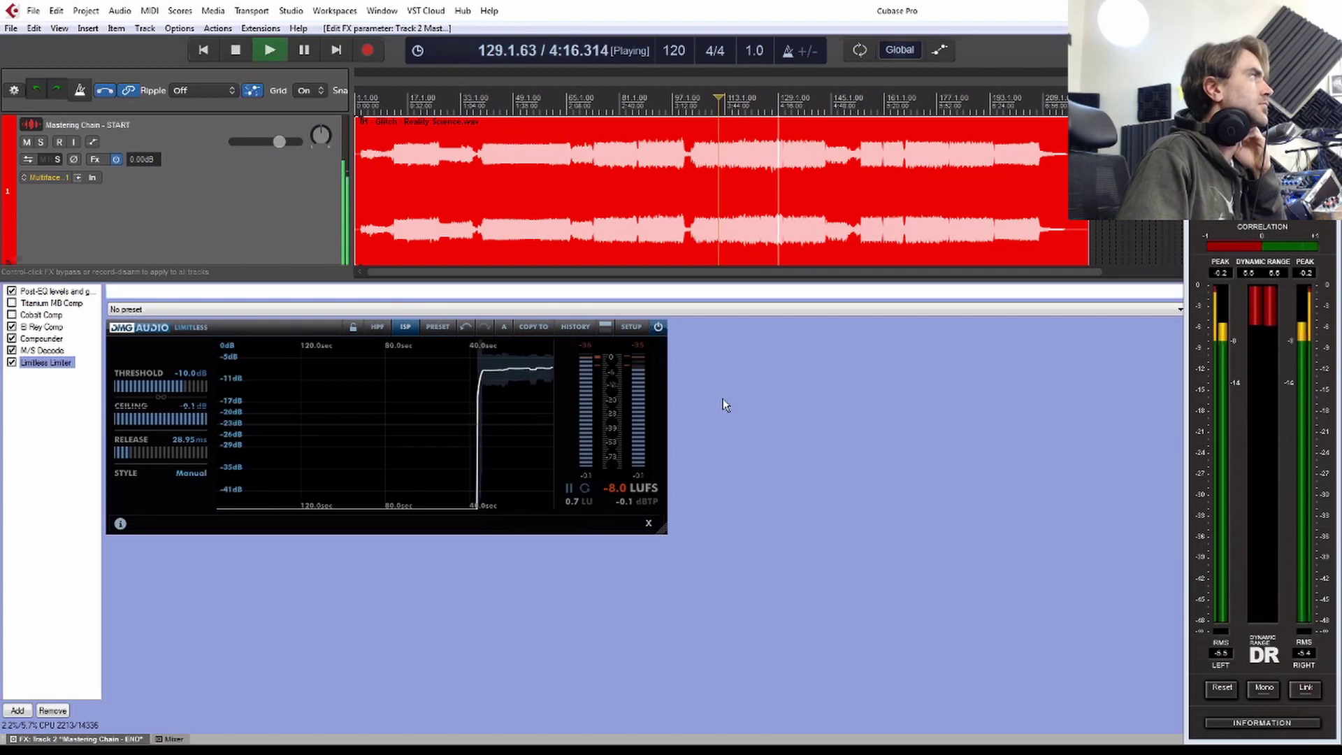
Step: Switch the Limitless Limiter's graph to the Time display, watch the limited waveform, and stop playback
{"action": "left_click", "coordinate": [576, 329]}
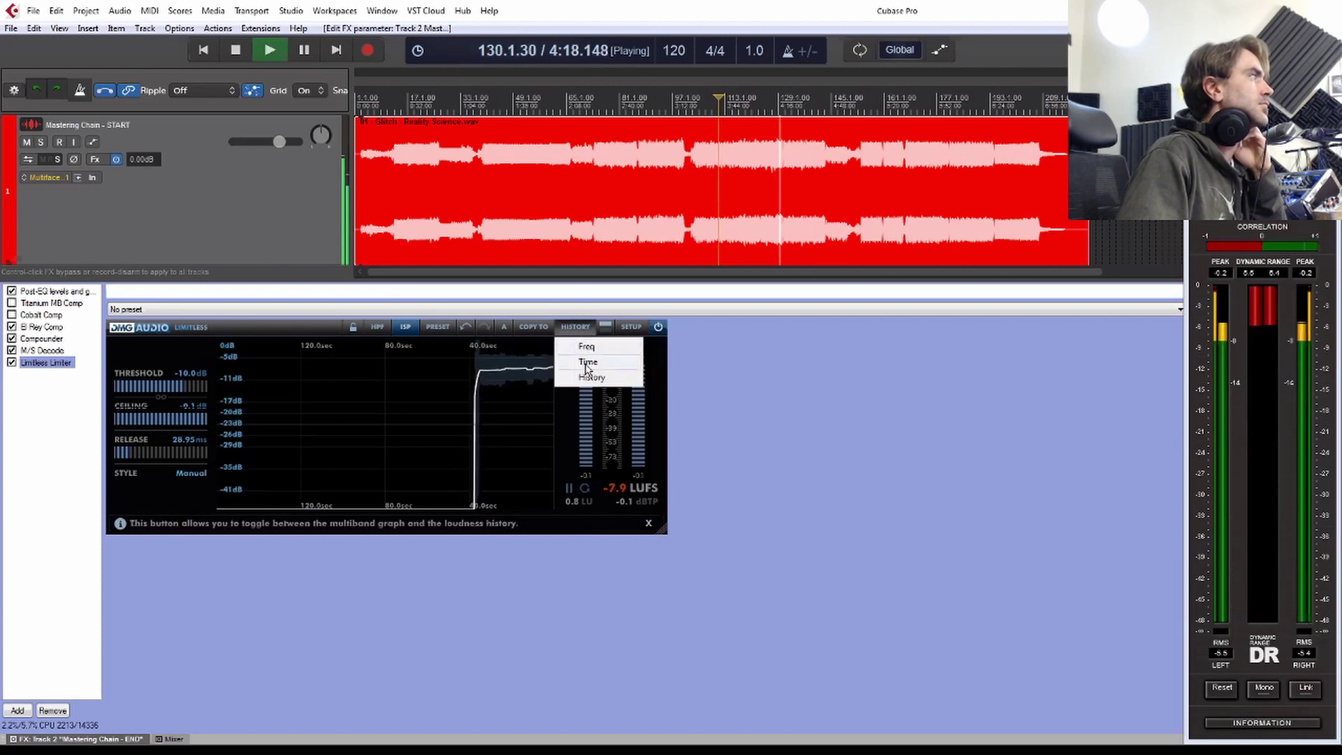
{"action": "left_click", "coordinate": [587, 361]}
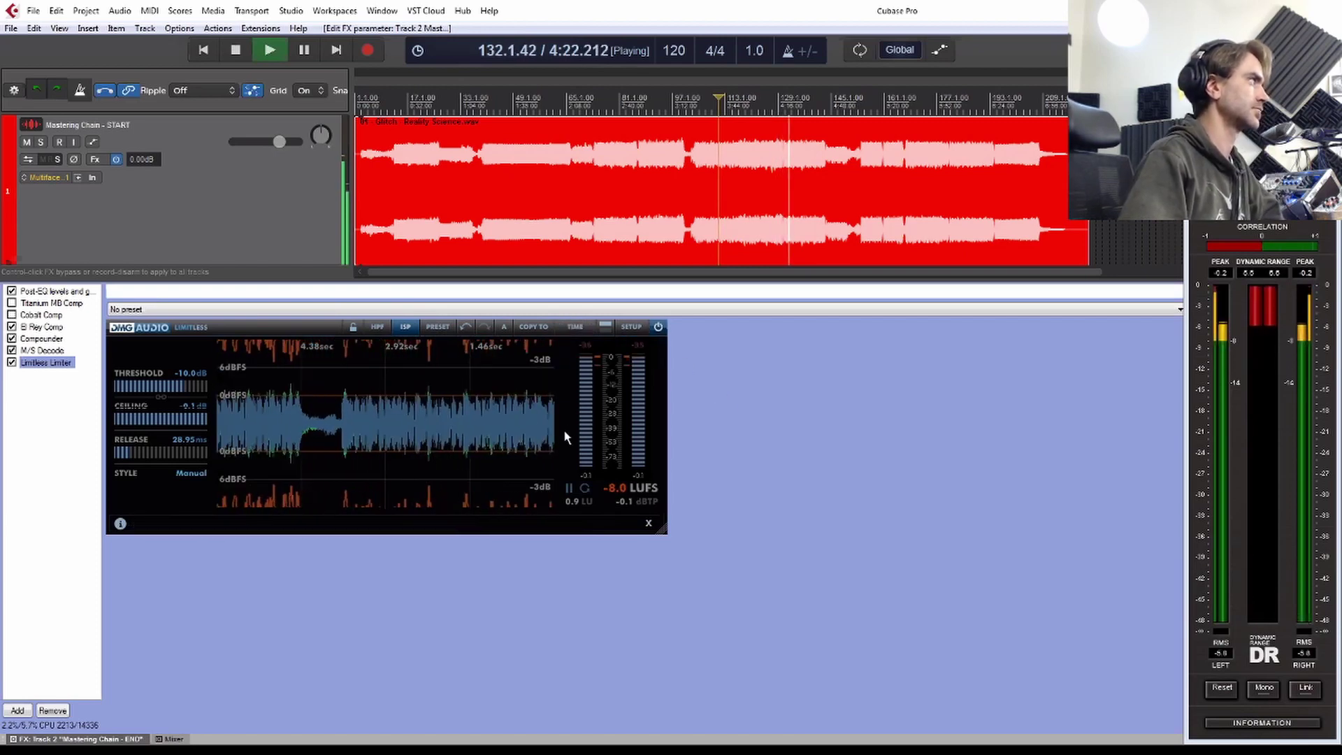
{"action": "key", "text": "space"}
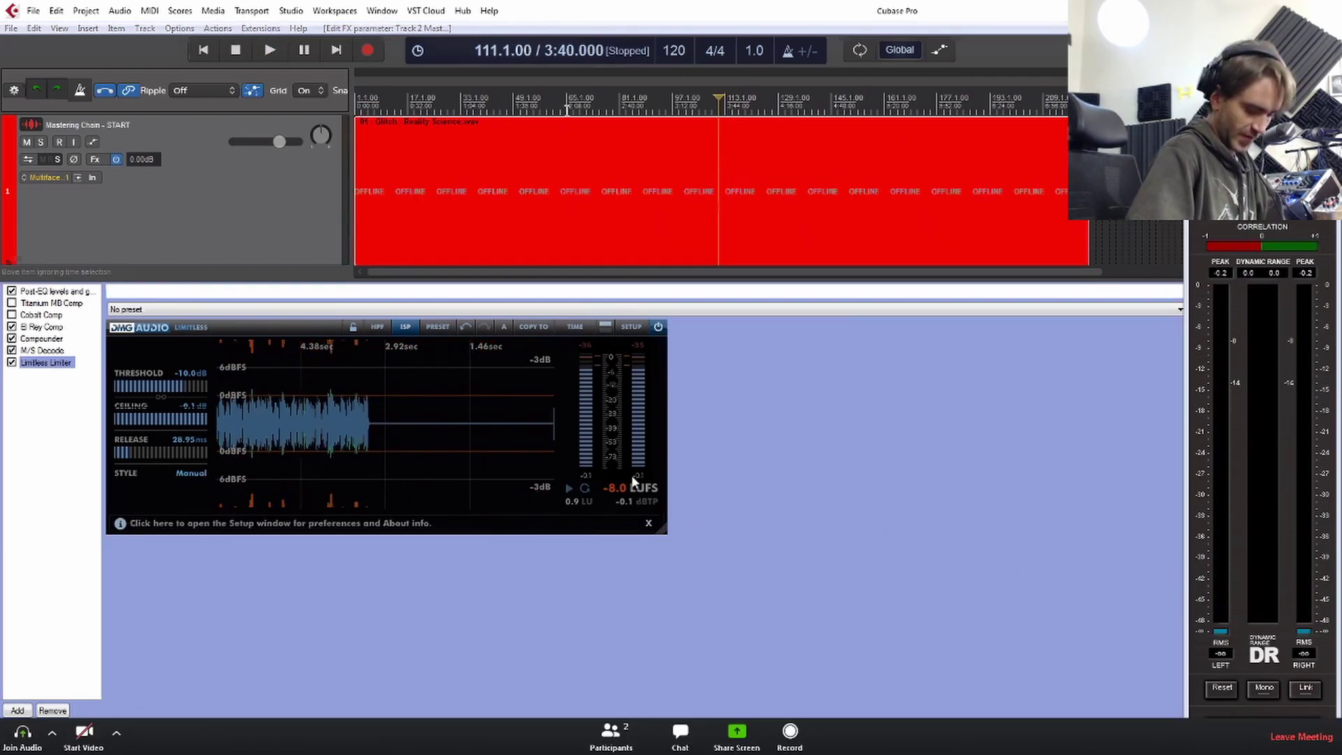
Step: Move the play start to bar 87 and on to bar 121, and audition the loud section while watching the limiter's waveform
{"action": "left_click", "coordinate": [567, 108]}
{"action": "left_click", "coordinate": [638, 110]}
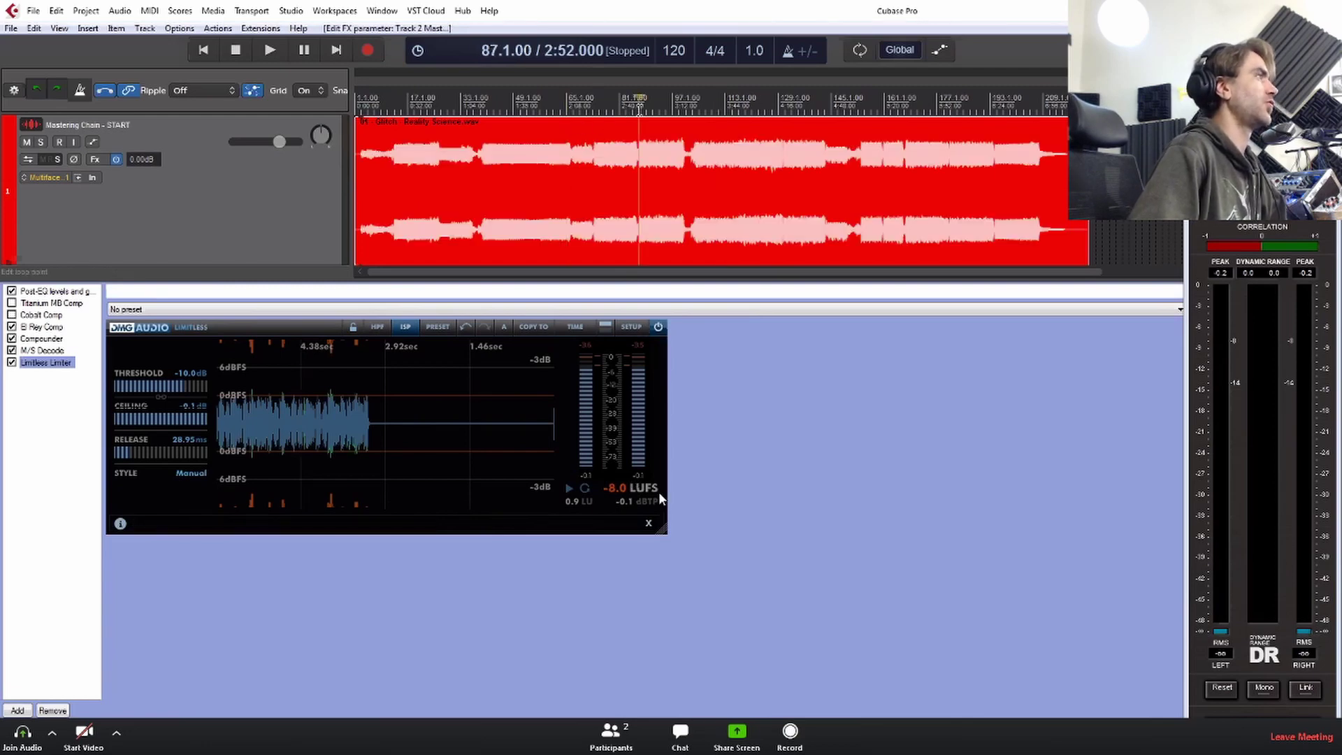
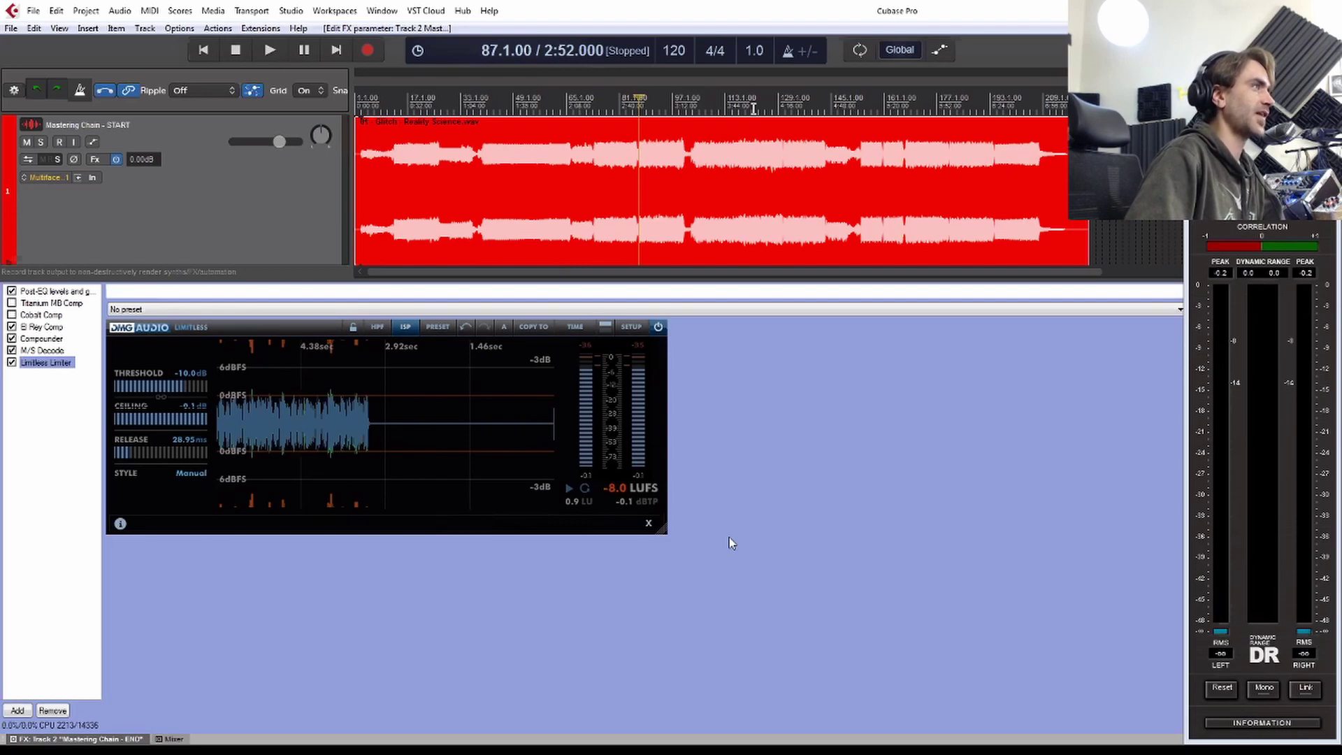
{"action": "left_click", "coordinate": [752, 108]}
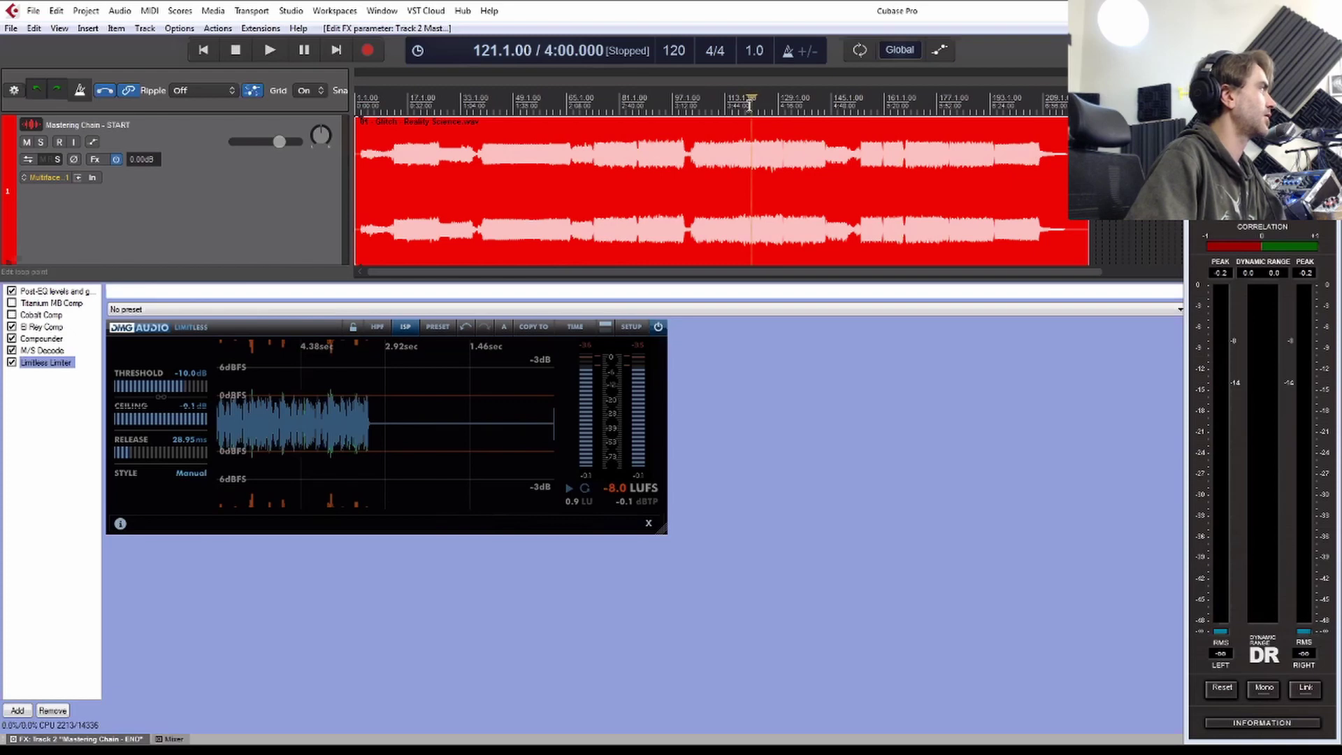
{"action": "key", "text": "space"}
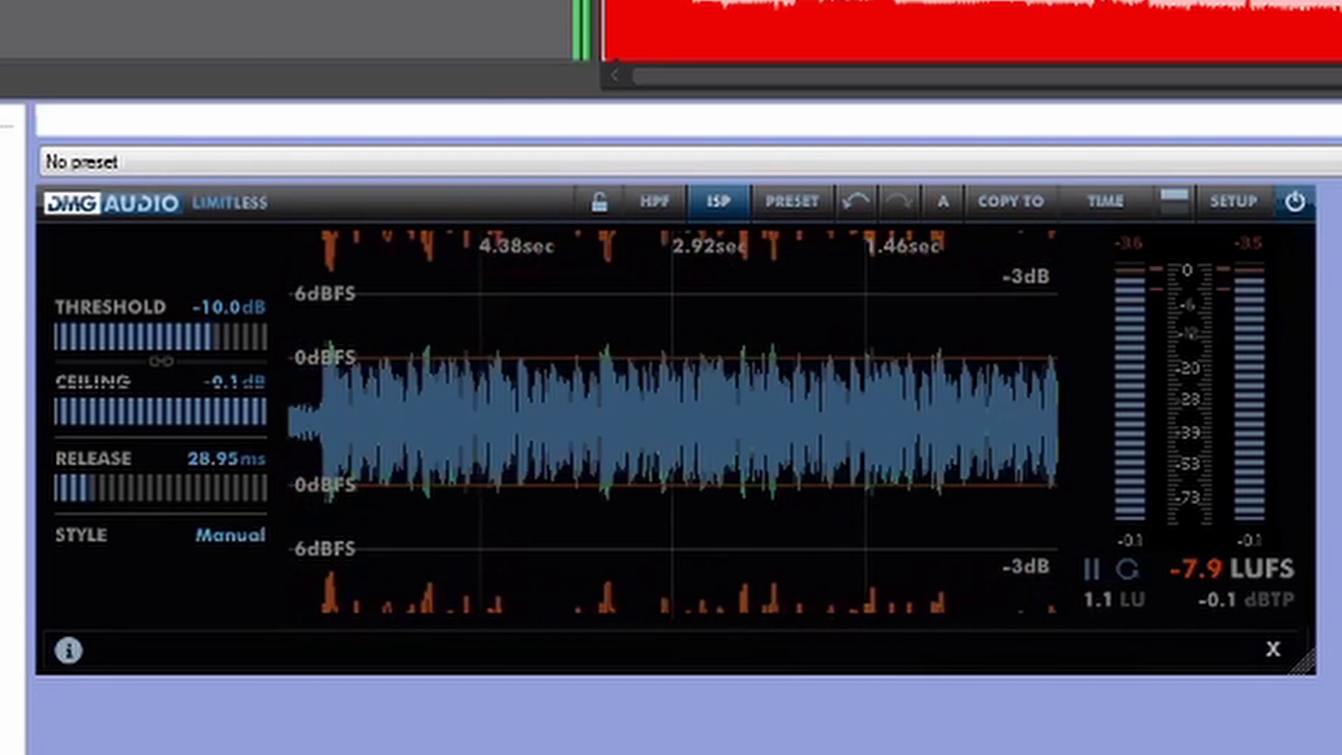
{"action": "key", "text": "space"}
{"action": "key", "text": "space"}
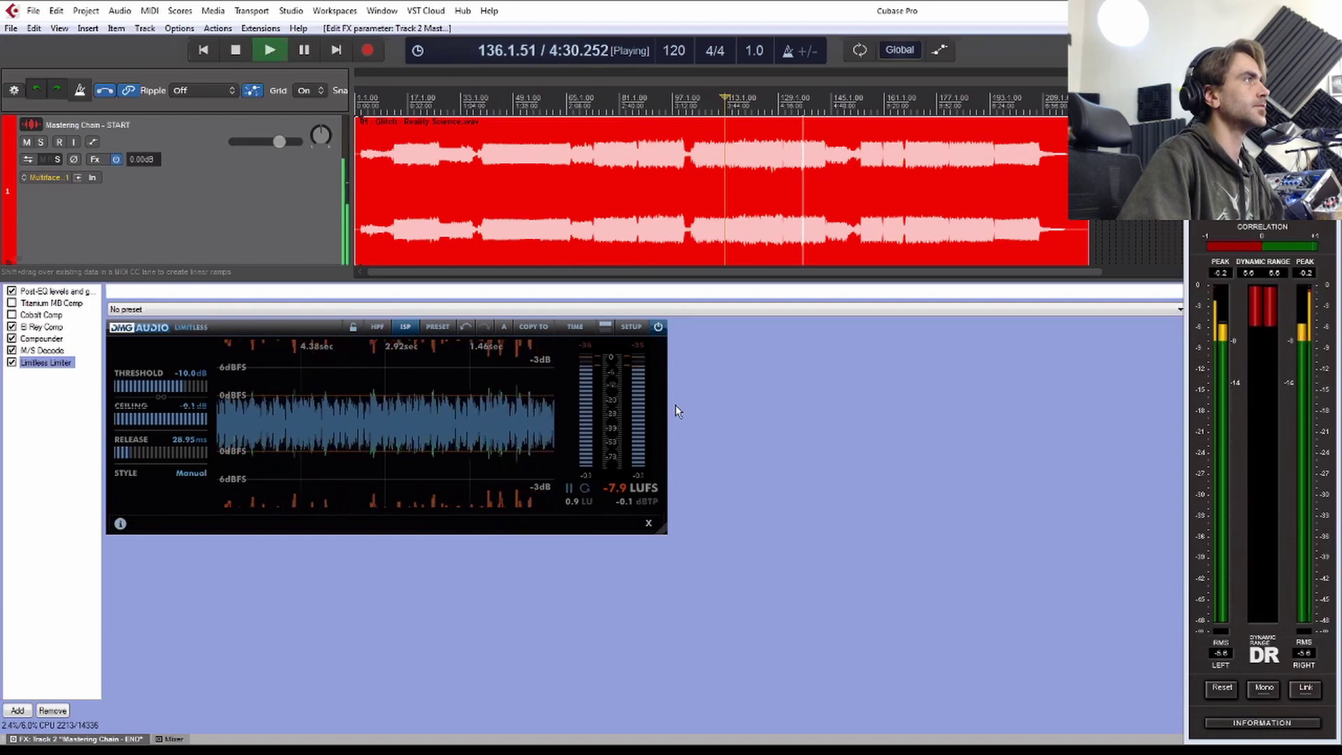
Step: Return the play start to bar 111 and replay the section to audition the start chain's Pro-Q 2 bell cut
{"action": "left_click", "coordinate": [730, 105]}
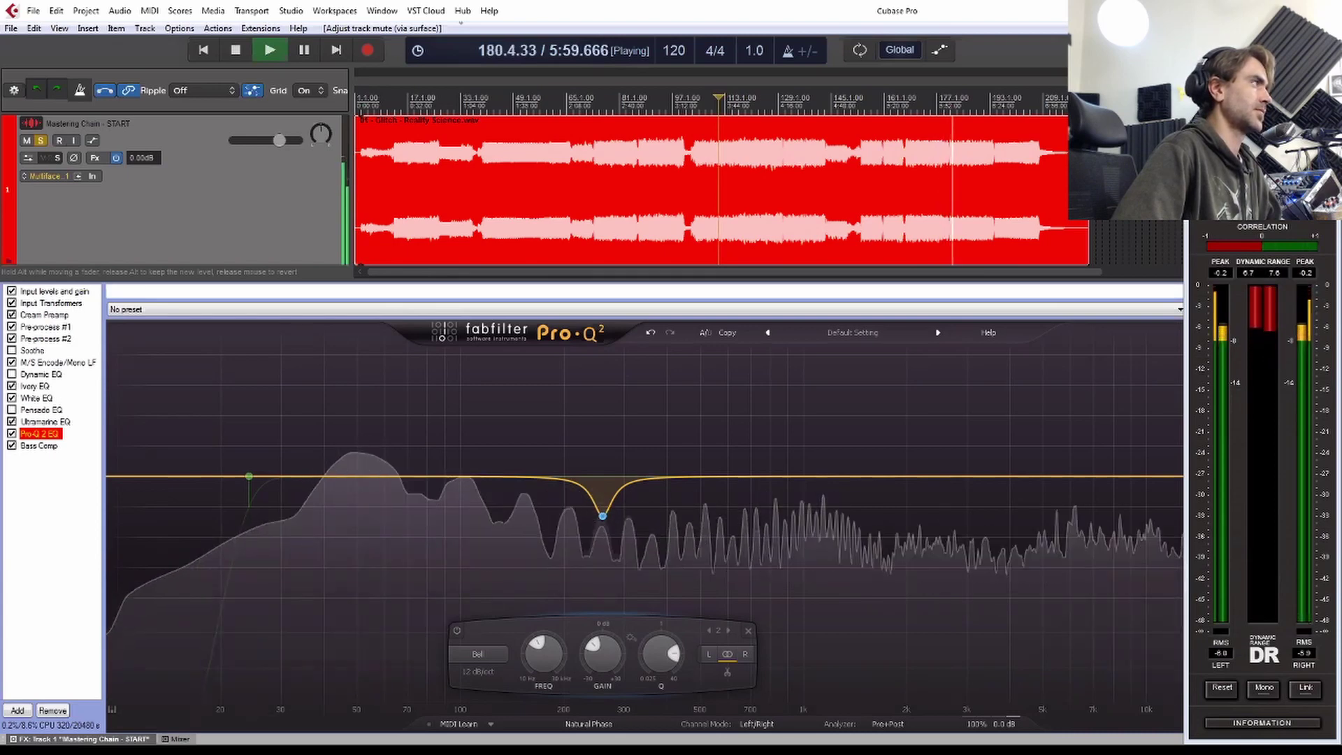
{"action": "key", "text": "space"}
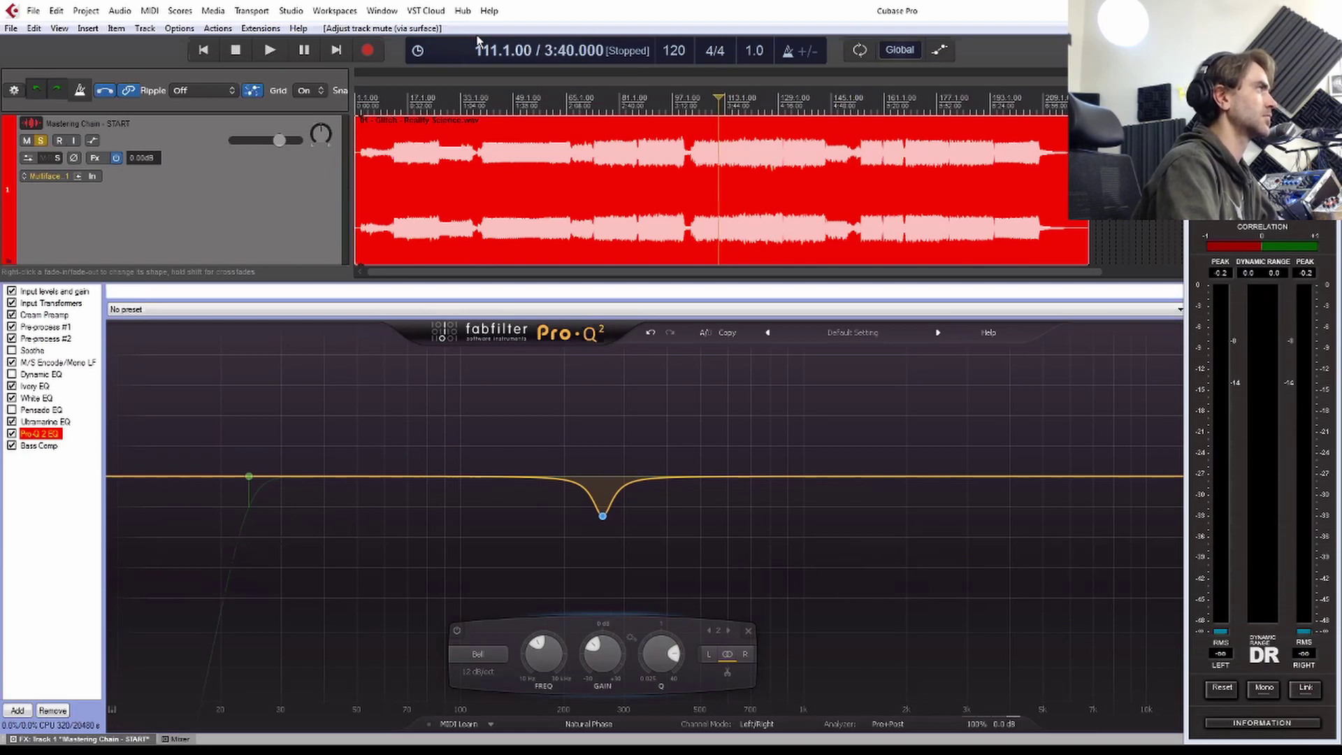
{"action": "key", "text": "space"}
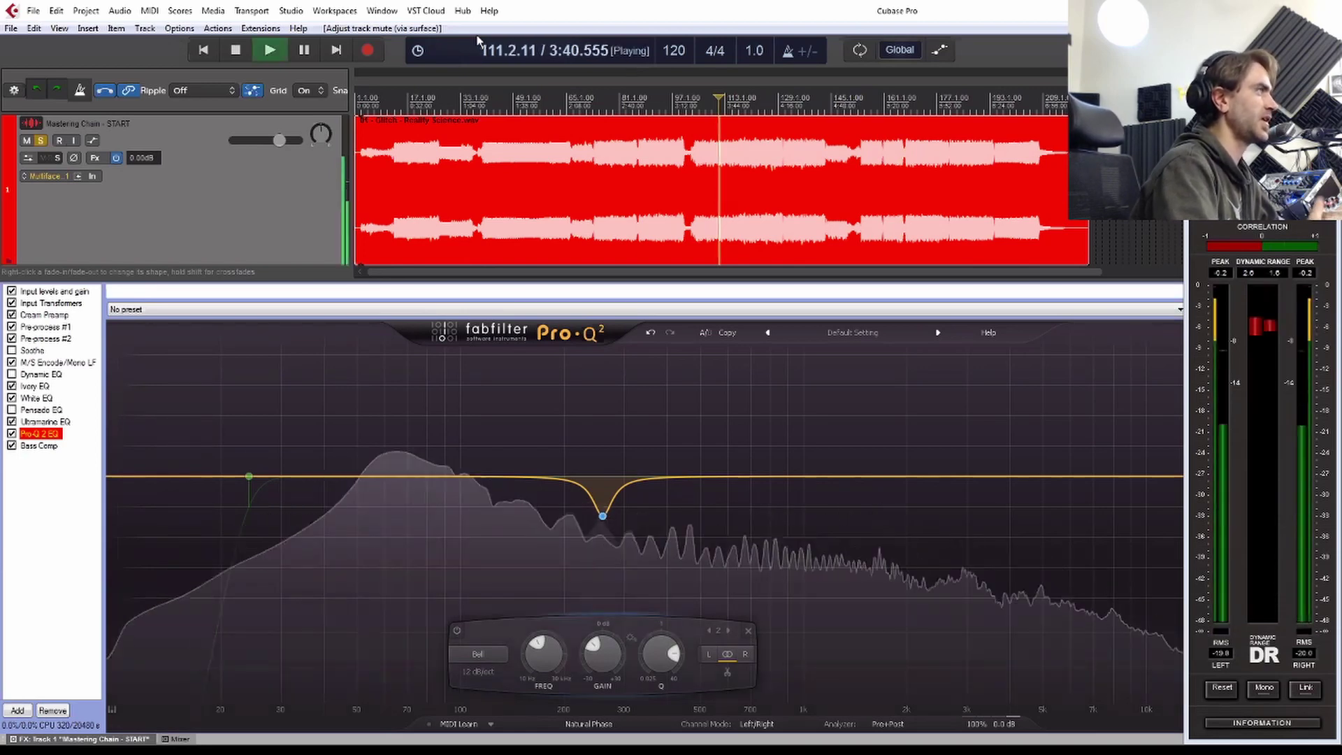
{"action": "key", "text": "space"}
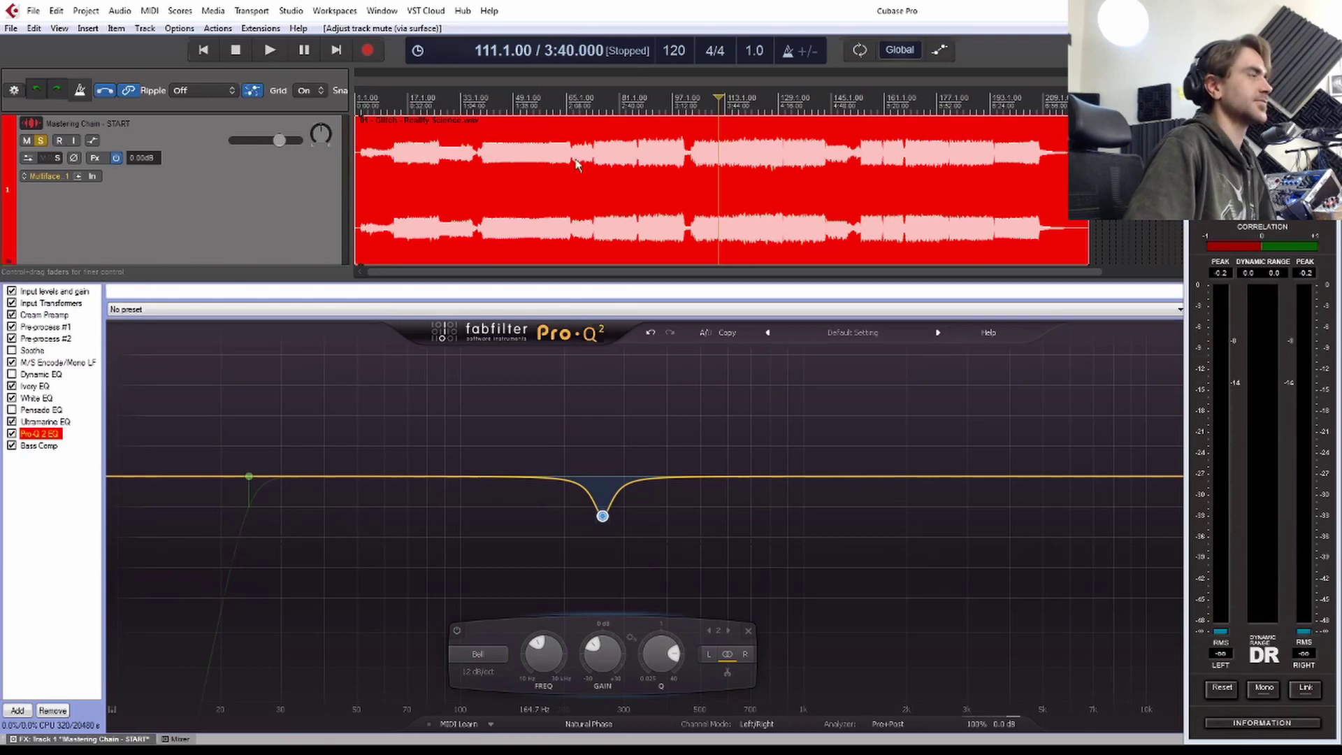
{"action": "left_click", "coordinate": [649, 334]}
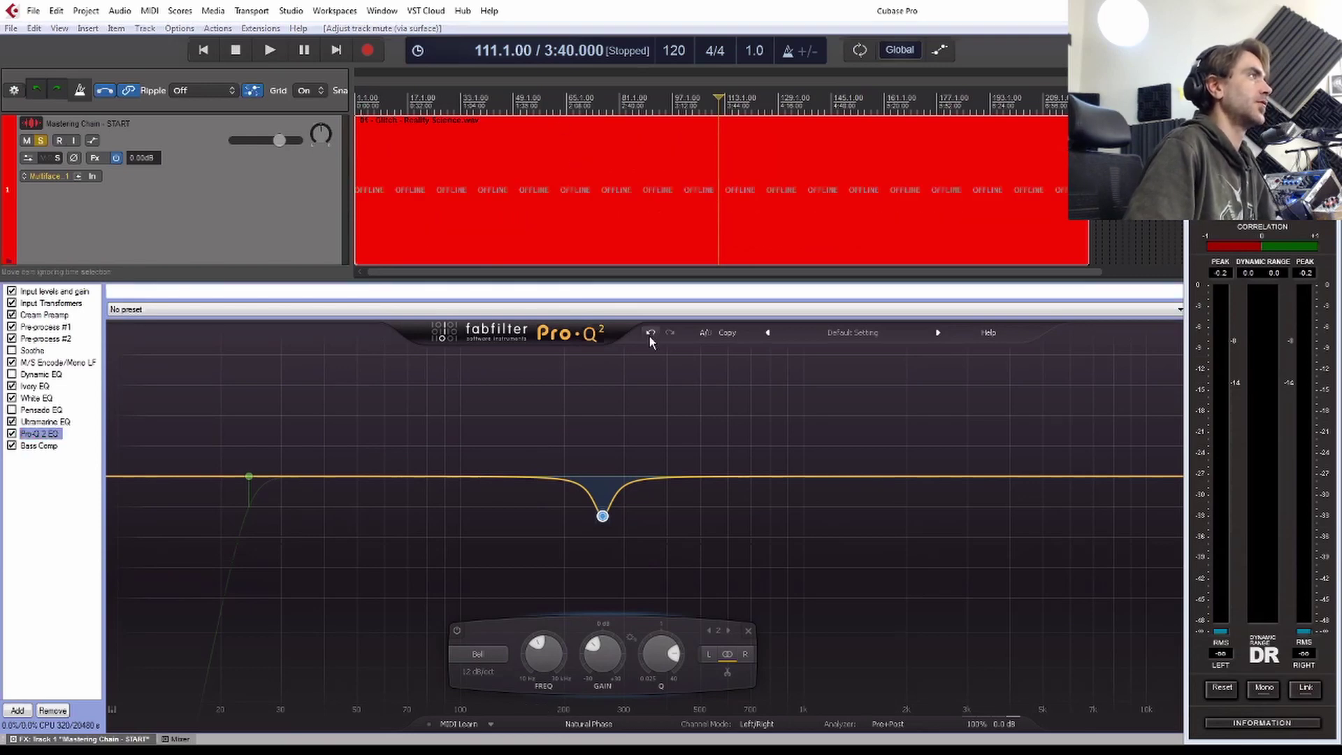